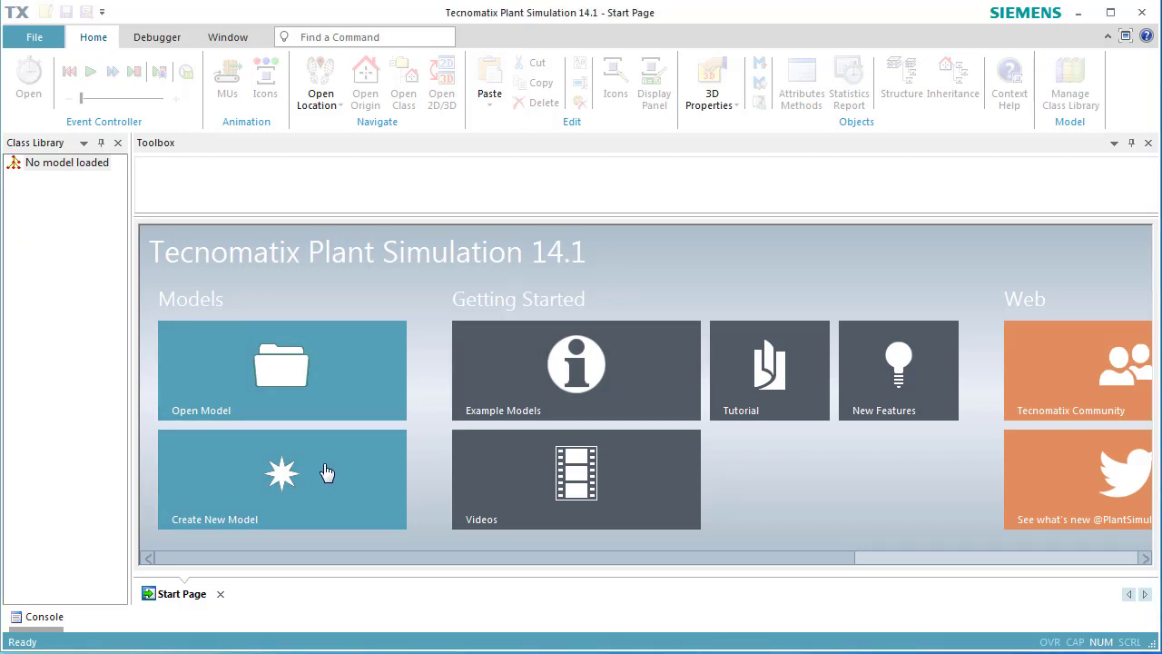
- Create a new model, maximize .Models.Frame, and open the UserObjects Frame in its own 3D tab
{"action": "left_click", "coordinate": [327, 473]}
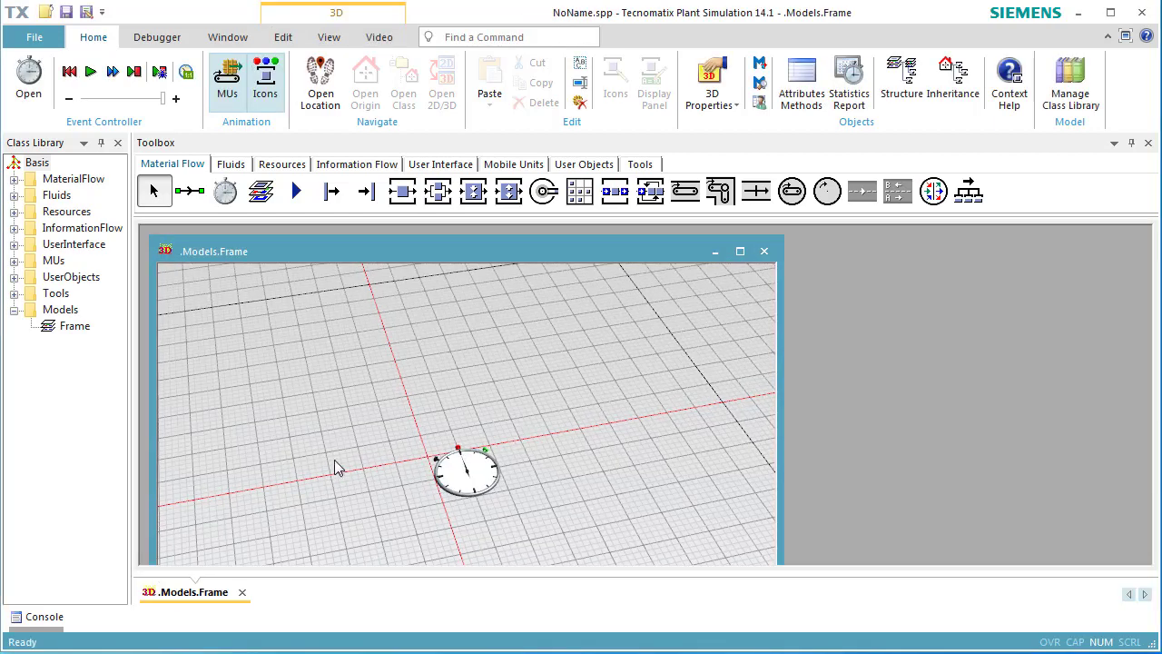
{"action": "left_click", "coordinate": [739, 251]}
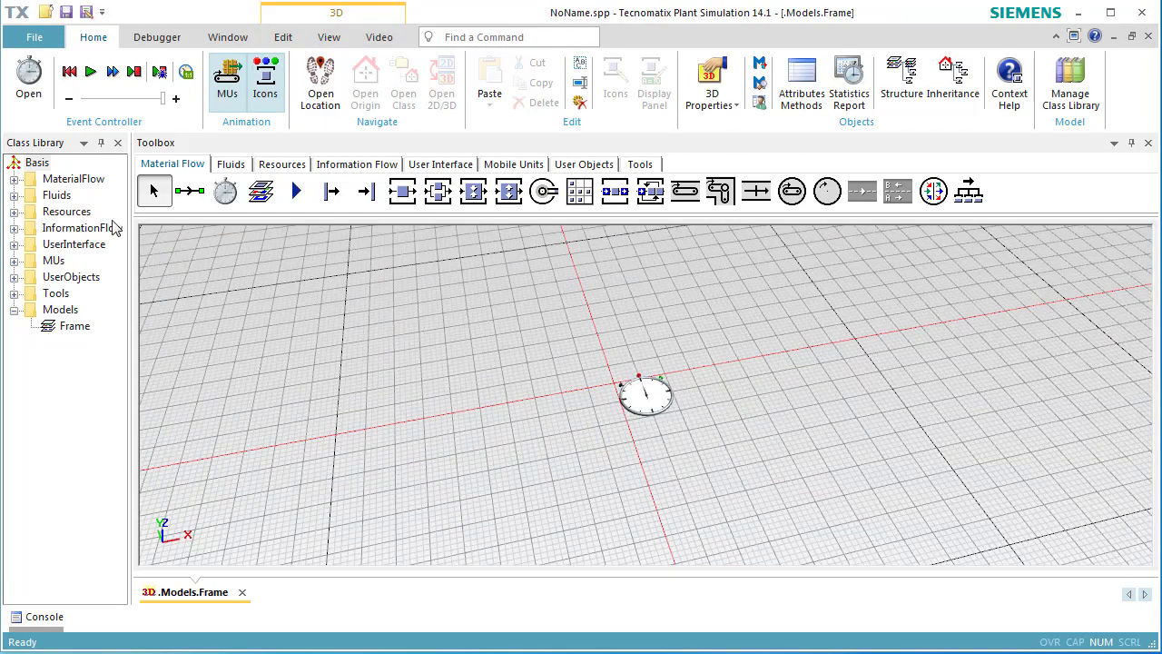
{"action": "left_click", "coordinate": [55, 278]}
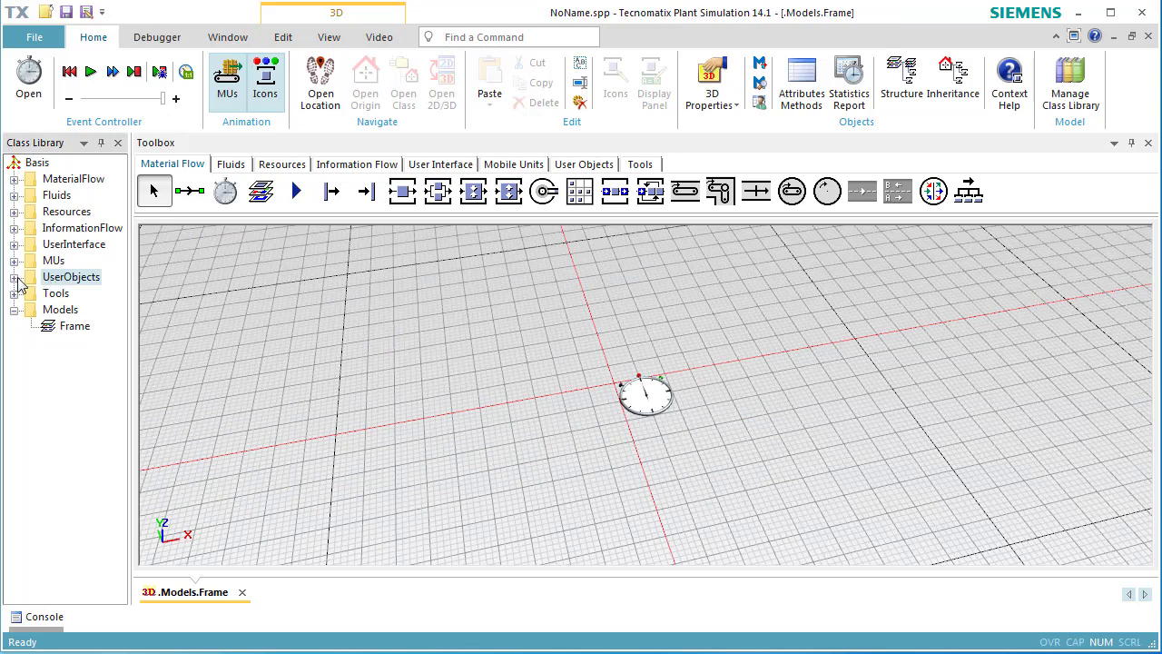
{"action": "left_click", "coordinate": [13, 277]}
{"action": "double_click", "coordinate": [55, 295]}
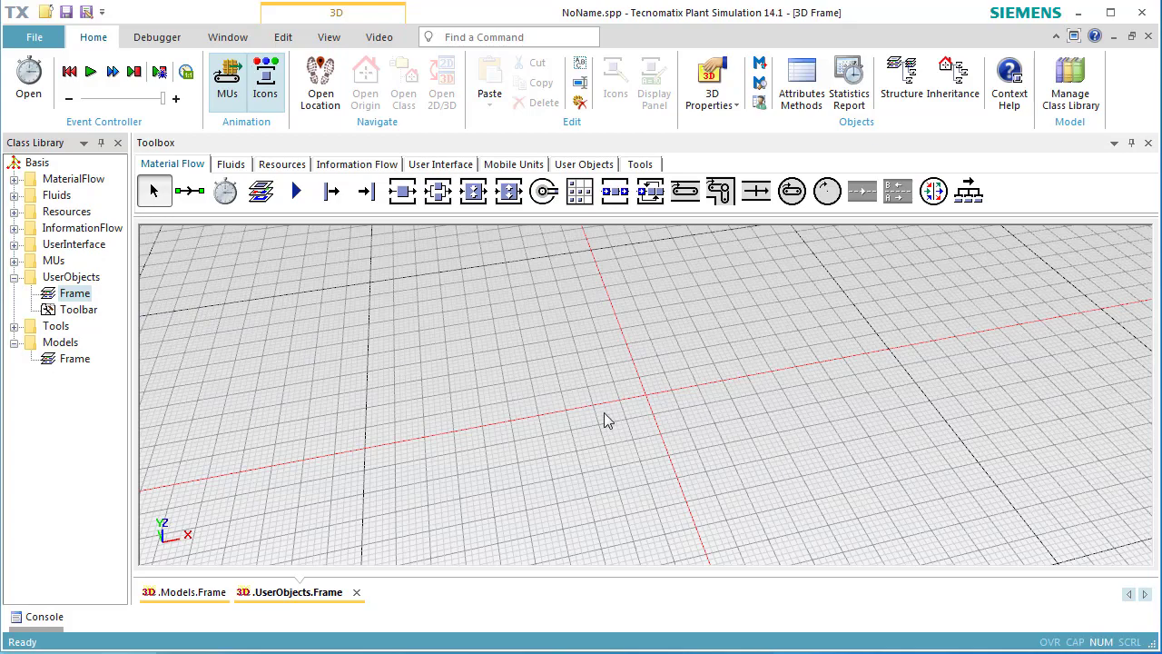
- Place a Station, with an entry Interface on its left and an exit Interface on its right
{"action": "right_click_drag", "start_coordinate": [604, 412], "coordinate": [691, 380]}
{"action": "scroll", "coordinate": [693, 381], "scroll_direction": "up", "scroll_amount": 2}
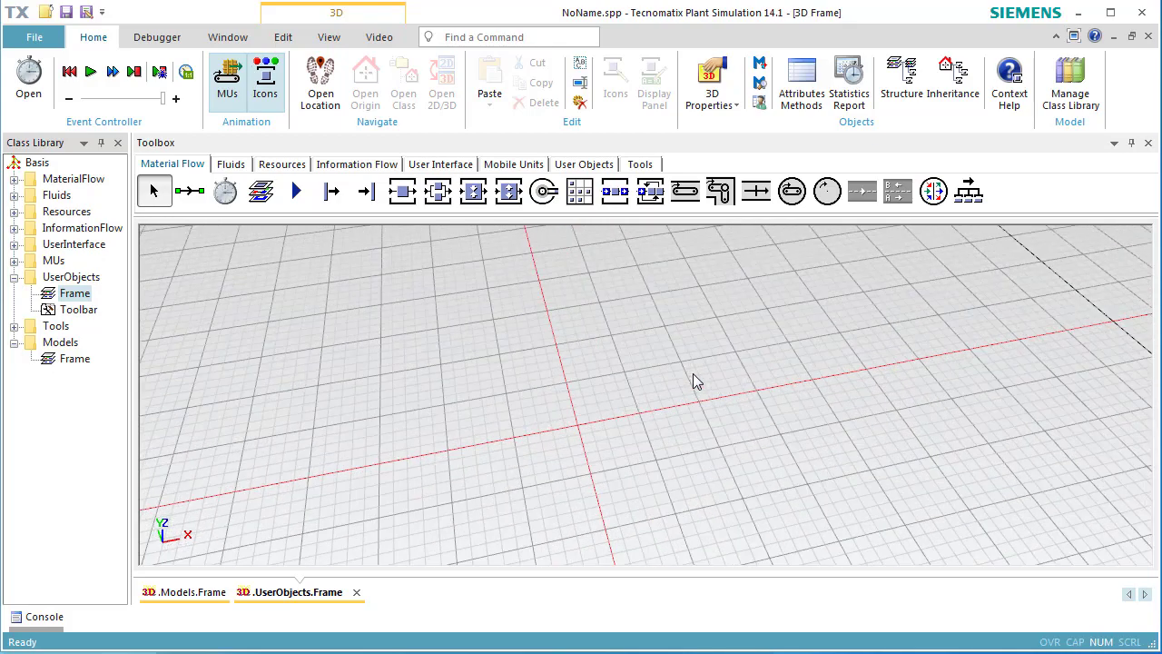
{"action": "left_click", "coordinate": [403, 194]}
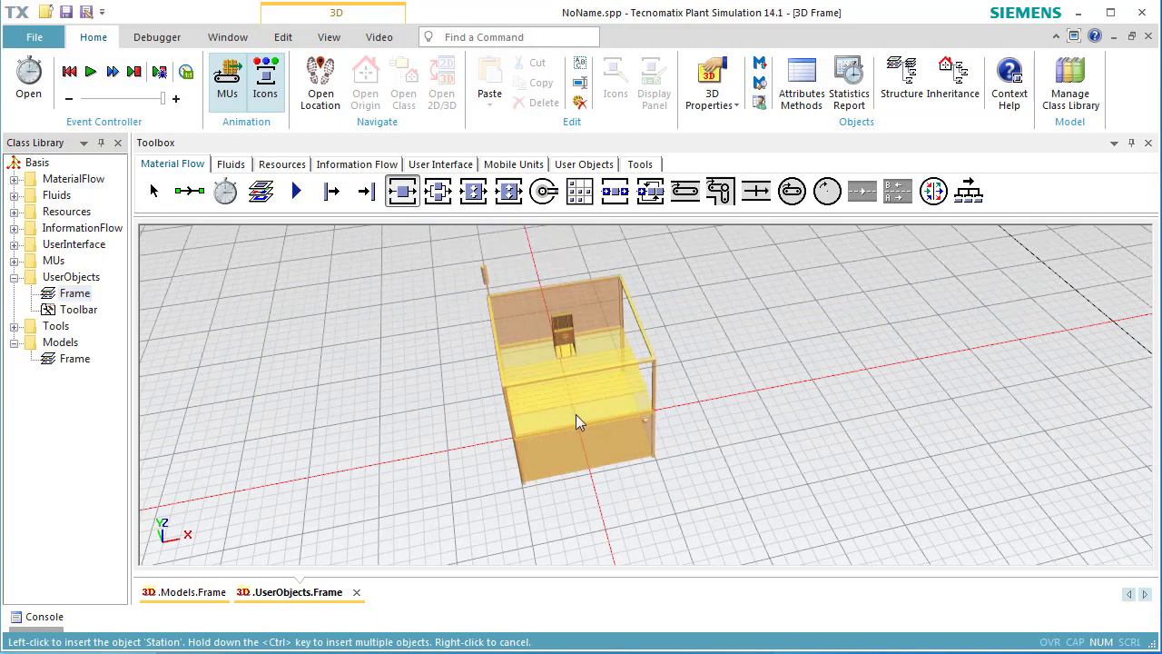
{"action": "left_click", "coordinate": [576, 414]}
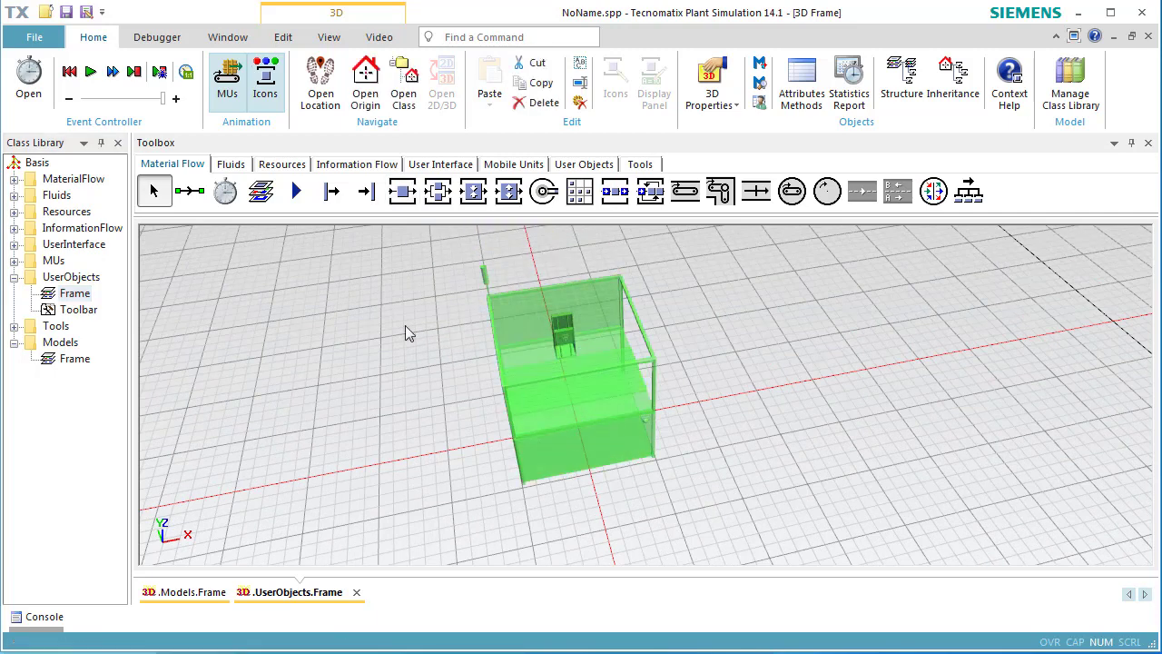
{"action": "left_click", "coordinate": [292, 194]}
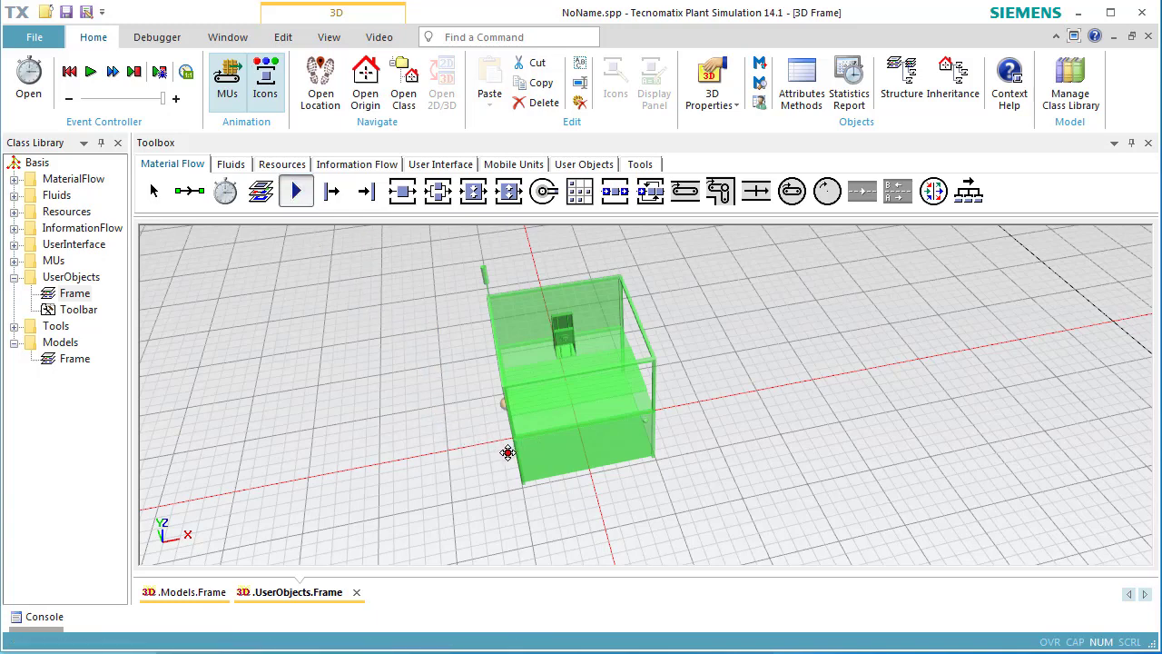
{"action": "left_click", "coordinate": [458, 465]}
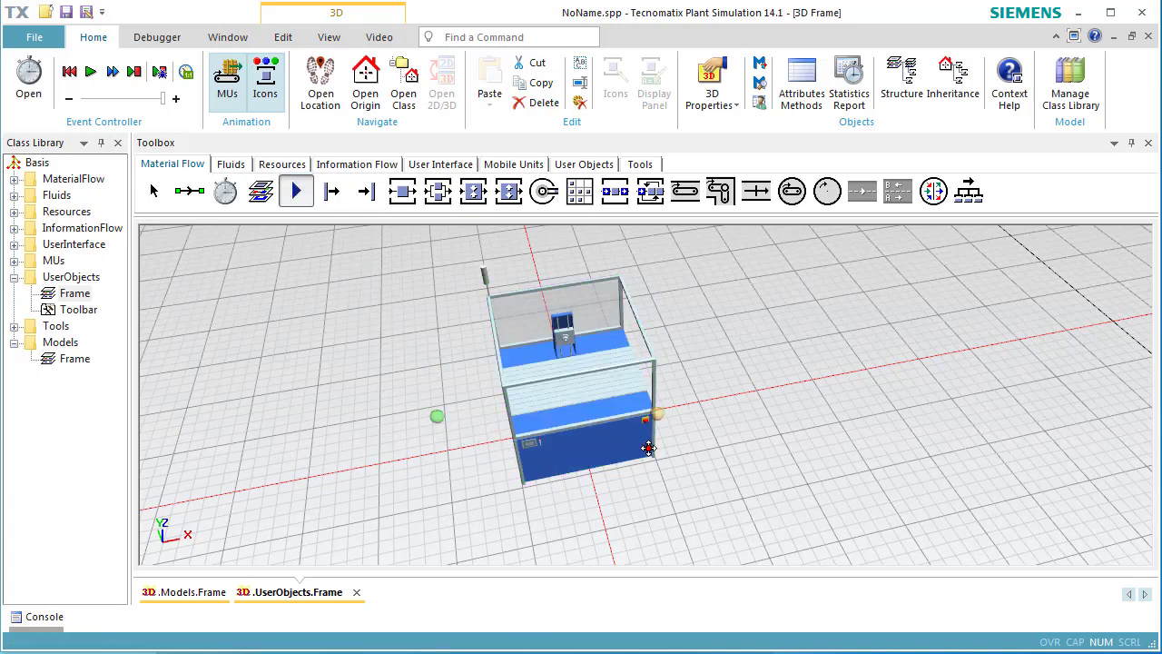
{"action": "left_click", "coordinate": [698, 405]}
- Connect the entry interface to the Station and the Station to the exit interface
{"action": "left_click", "coordinate": [191, 194]}
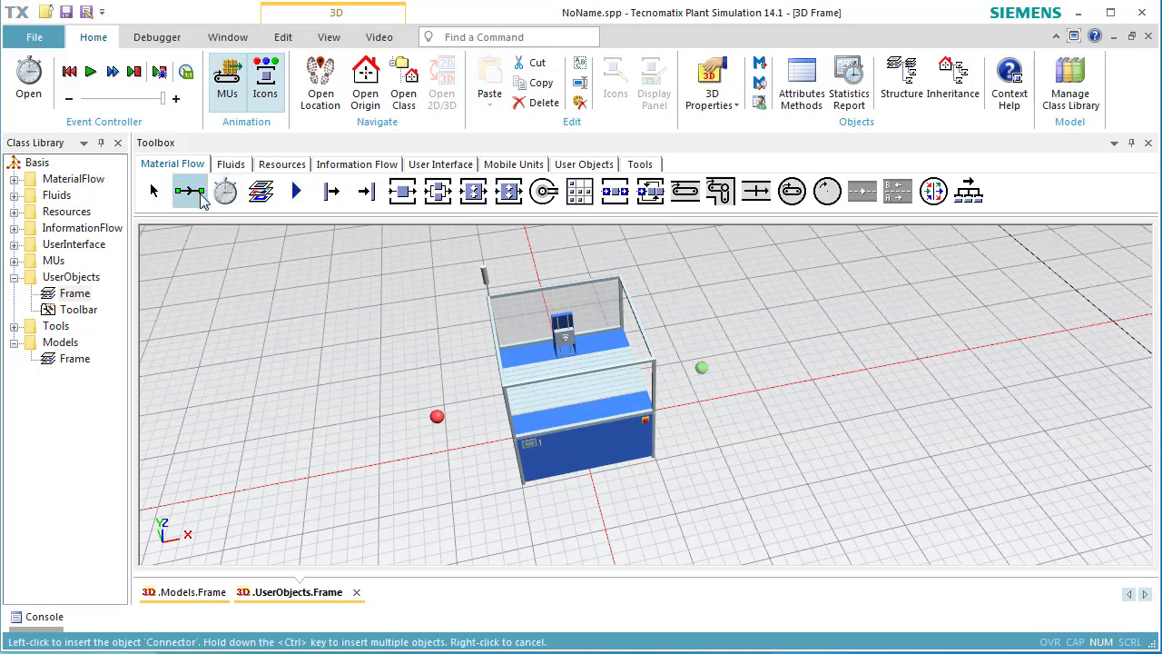
{"action": "left_click", "coordinate": [437, 416]}
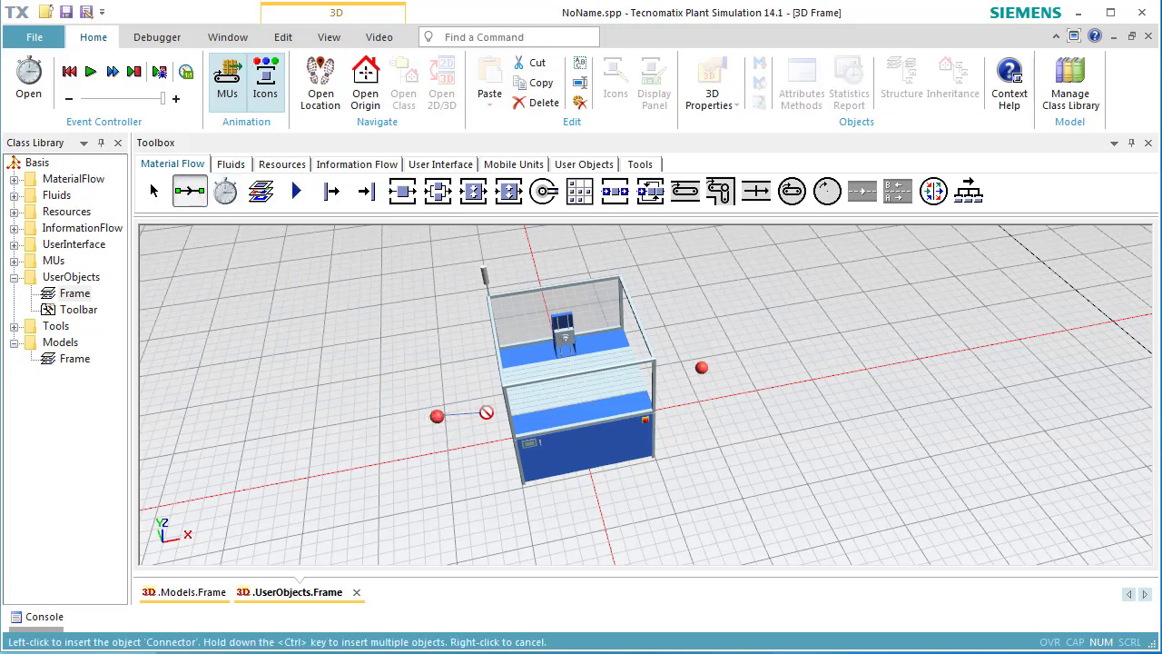
{"action": "left_click", "coordinate": [605, 390]}
{"action": "left_click", "coordinate": [701, 367]}
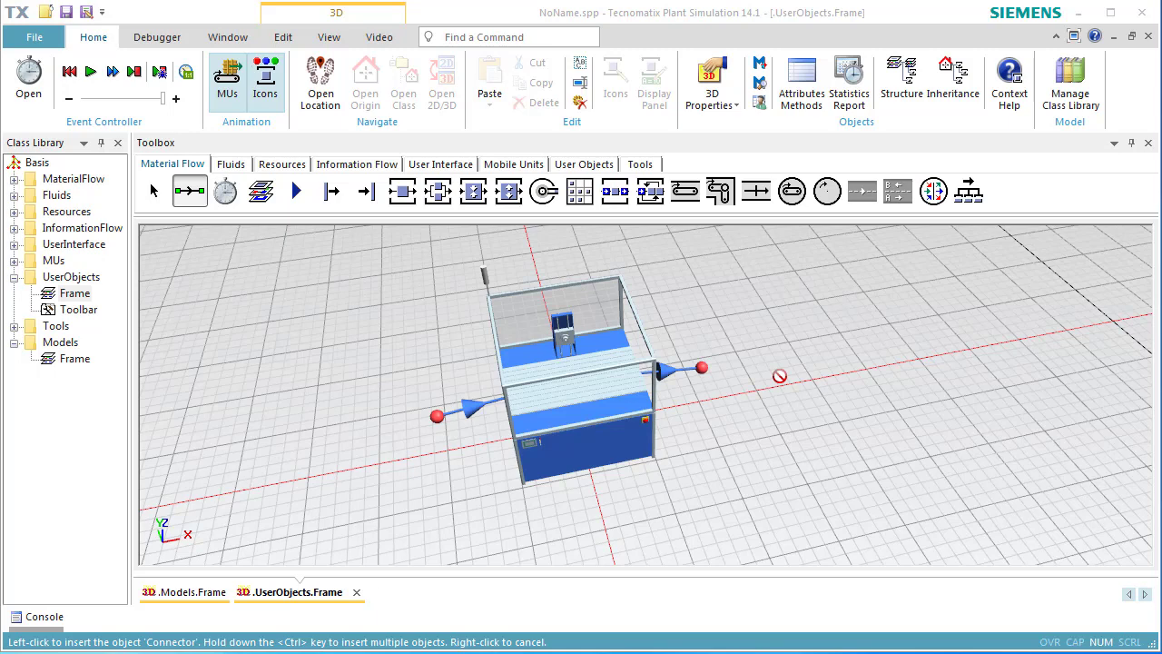
{"action": "right_click", "coordinate": [779, 376]}
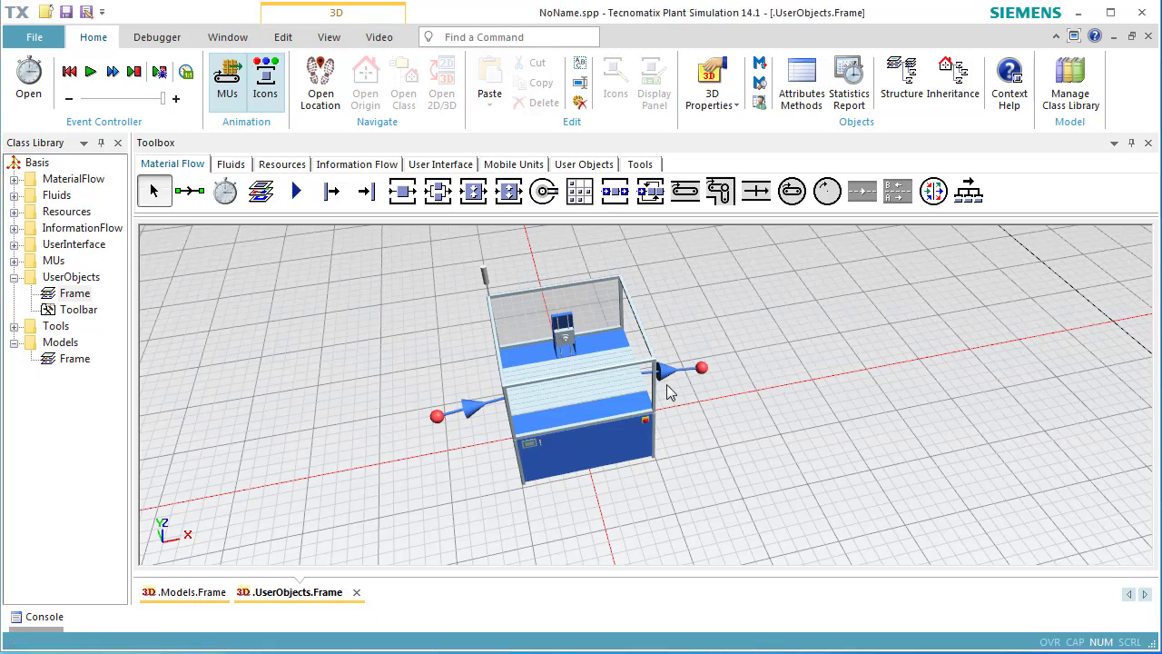
- Open the Station in a new 3D window, zoom in, and select its default tool graphic
{"action": "left_click", "coordinate": [580, 394]}
{"action": "right_click", "coordinate": [572, 392]}
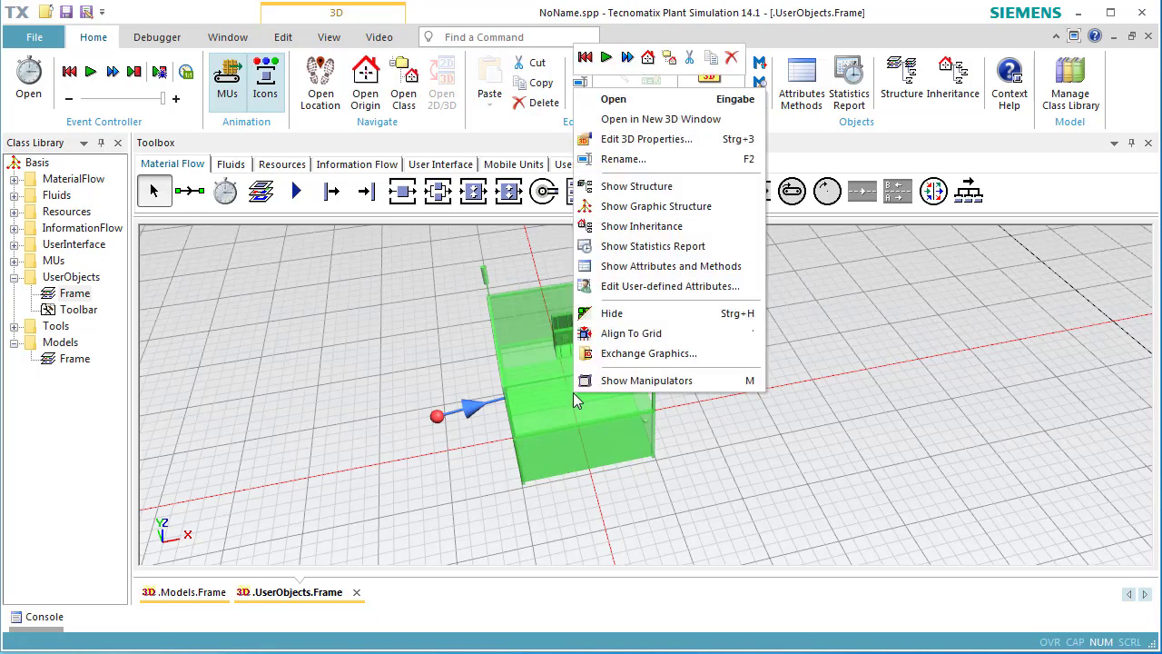
{"action": "left_click", "coordinate": [703, 121]}
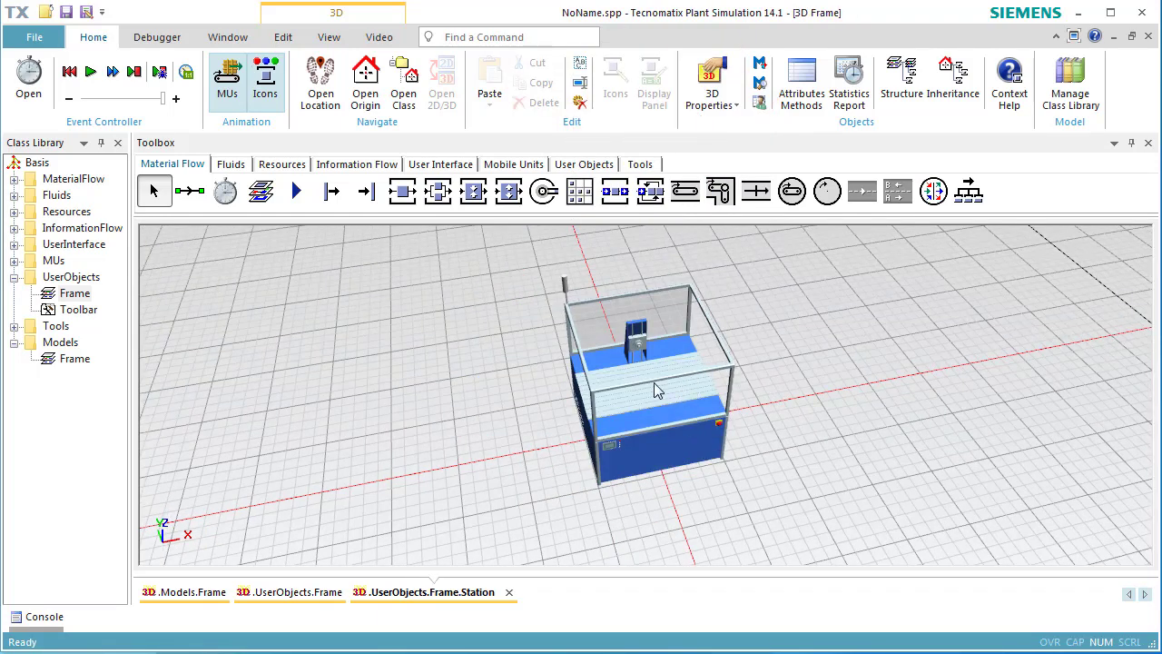
{"action": "scroll", "coordinate": [635, 348], "scroll_direction": "down", "scroll_amount": 1}
{"action": "scroll", "coordinate": [636, 347], "scroll_direction": "up", "scroll_amount": 5}
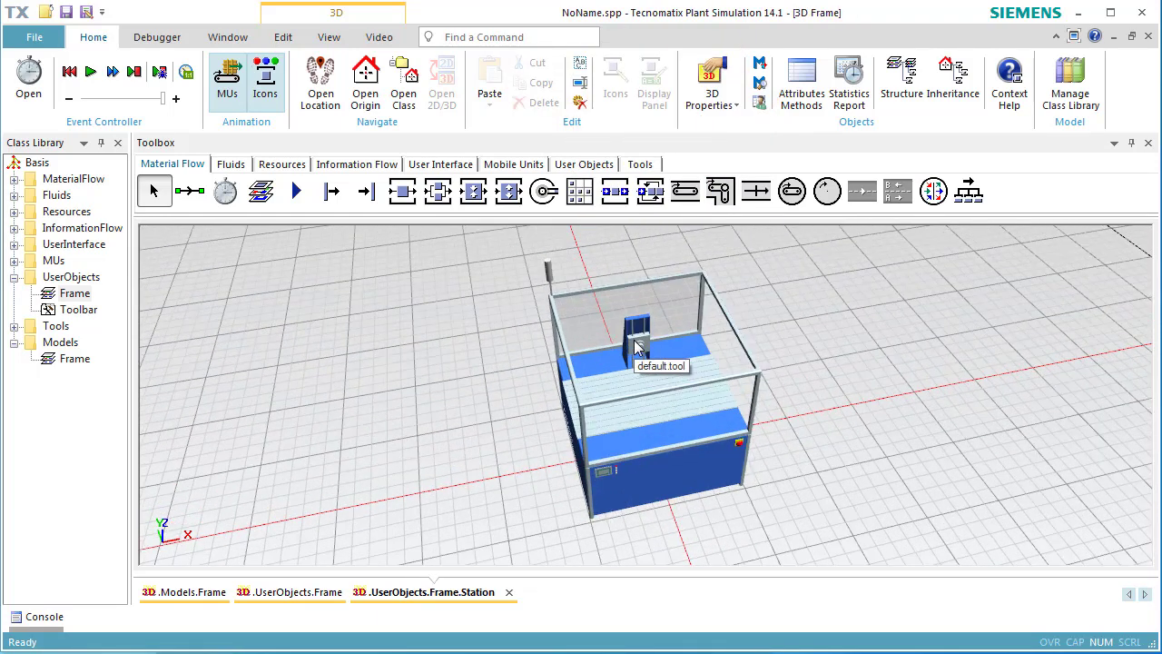
{"action": "scroll", "coordinate": [636, 348], "scroll_direction": "up", "scroll_amount": 3}
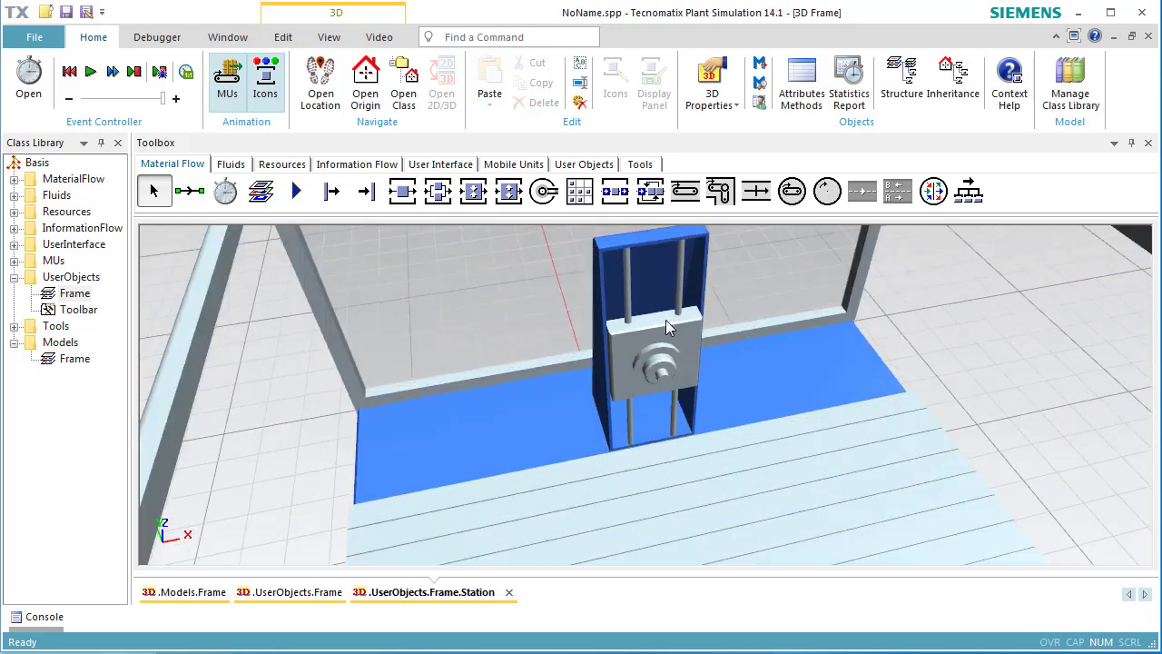
{"action": "left_click", "coordinate": [668, 317]}
- Make the tool graphic an animatable object named ToolHolder at X 0, Y 0.6, Z 1 m
{"action": "right_click", "coordinate": [668, 317]}
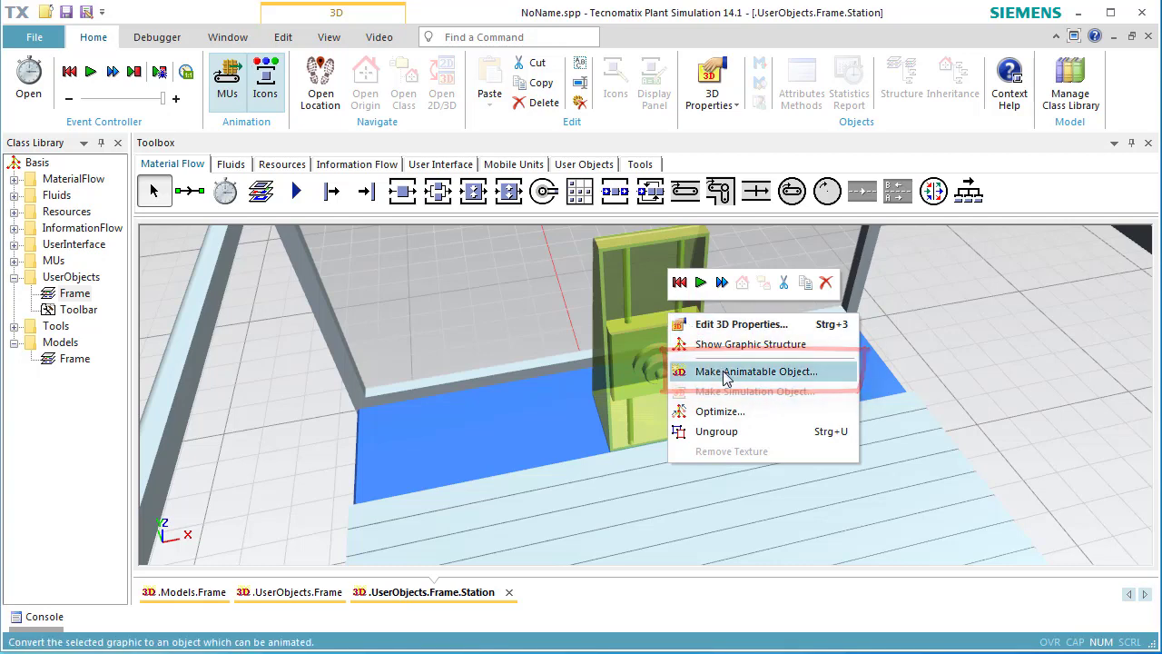
{"action": "left_click", "coordinate": [726, 372]}
{"action": "left_click_drag", "start_coordinate": [588, 218], "coordinate": [897, 239]}
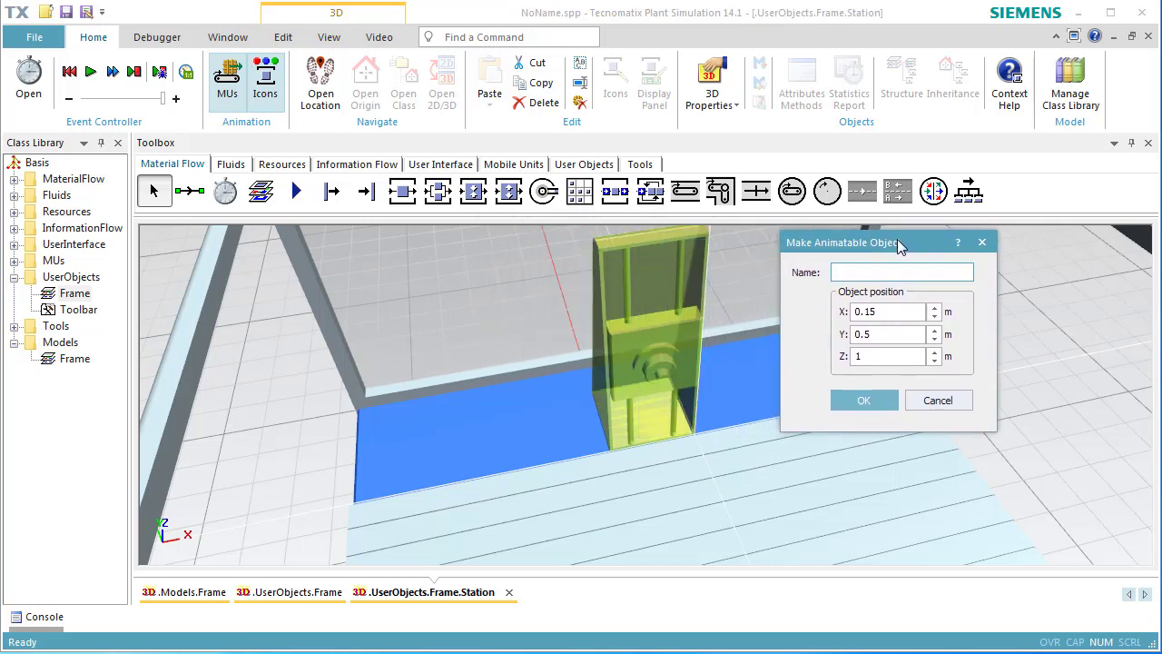
{"action": "left_click", "coordinate": [897, 272]}
{"action": "type", "text": "ToolHolder"}
{"action": "left_click", "coordinate": [902, 312]}
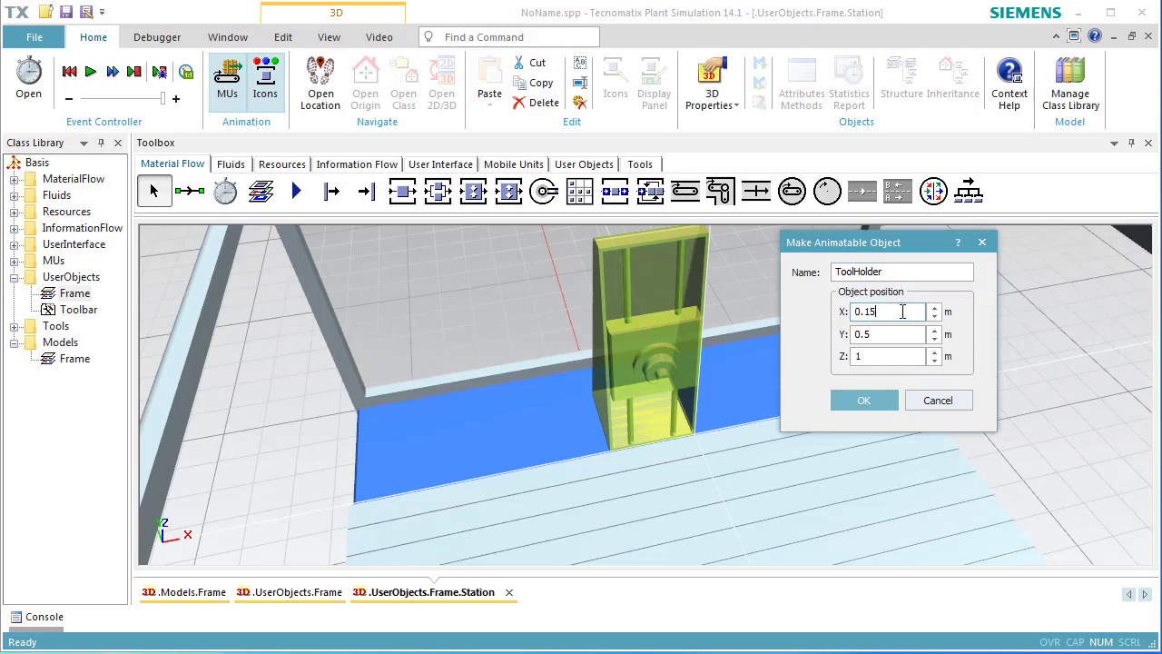
{"action": "key", "text": "BackSpace"}
{"action": "key", "text": "BackSpace"}
{"action": "key", "text": "BackSpace"}
{"action": "key", "text": "BackSpace"}
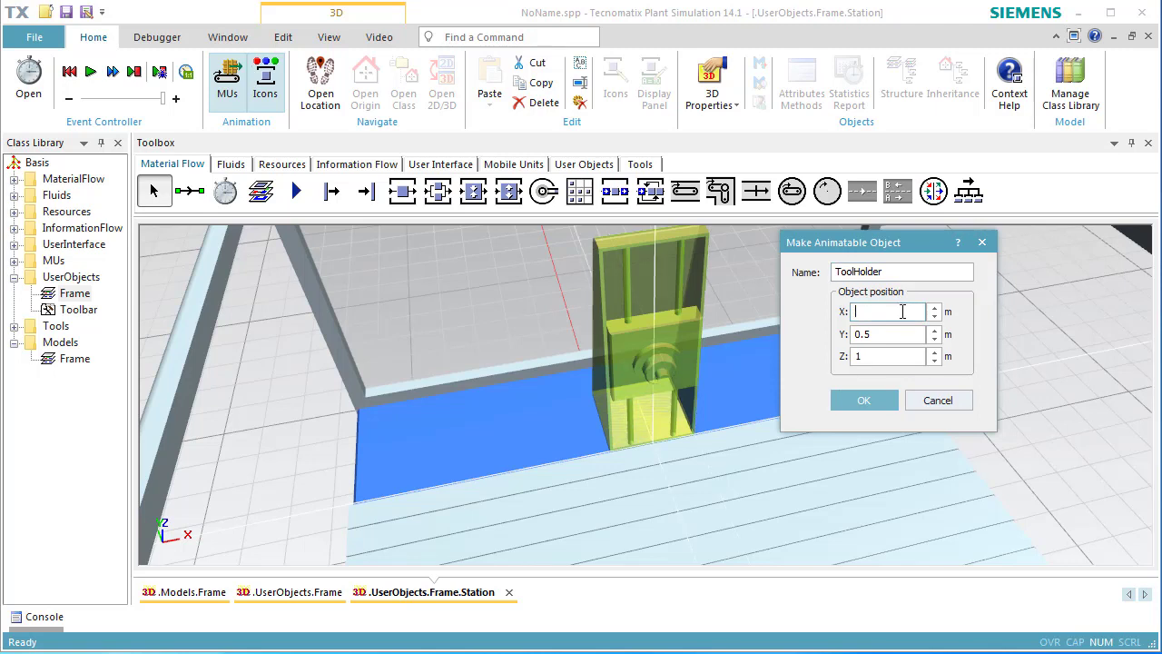
{"action": "type", "text": "0"}
{"action": "left_click", "coordinate": [903, 334]}
{"action": "key", "text": "BackSpace"}
{"action": "type", "text": "6"}
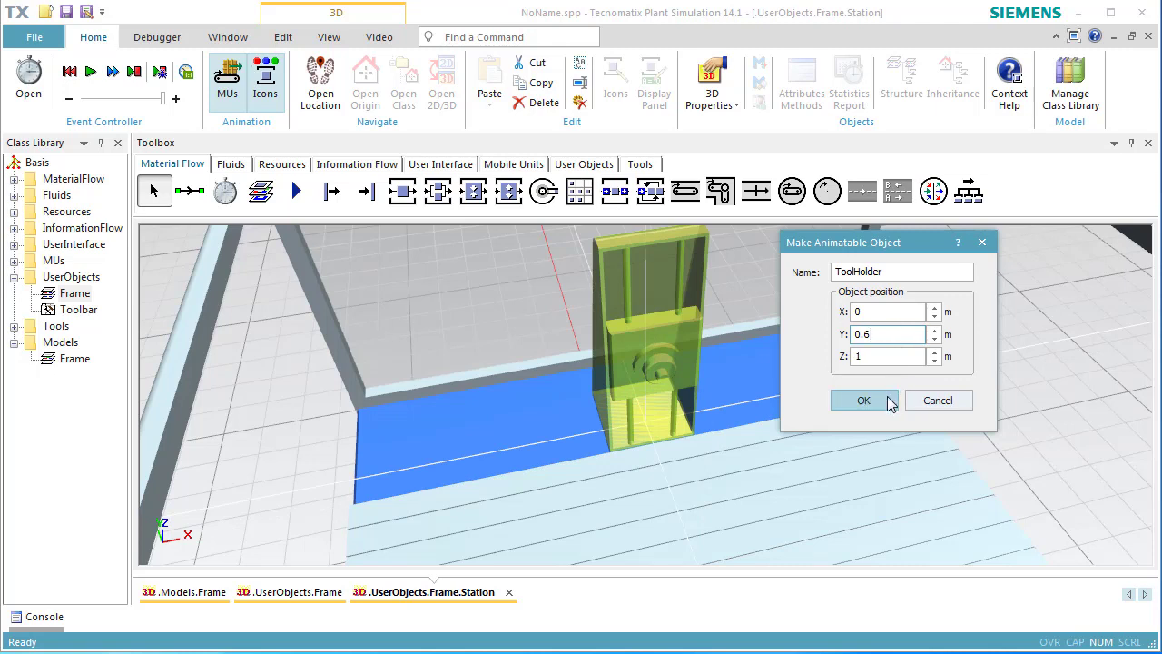
- Confirm the ToolHolder object, turn off snapping, and reposition it on the floor
{"action": "left_click", "coordinate": [863, 400]}
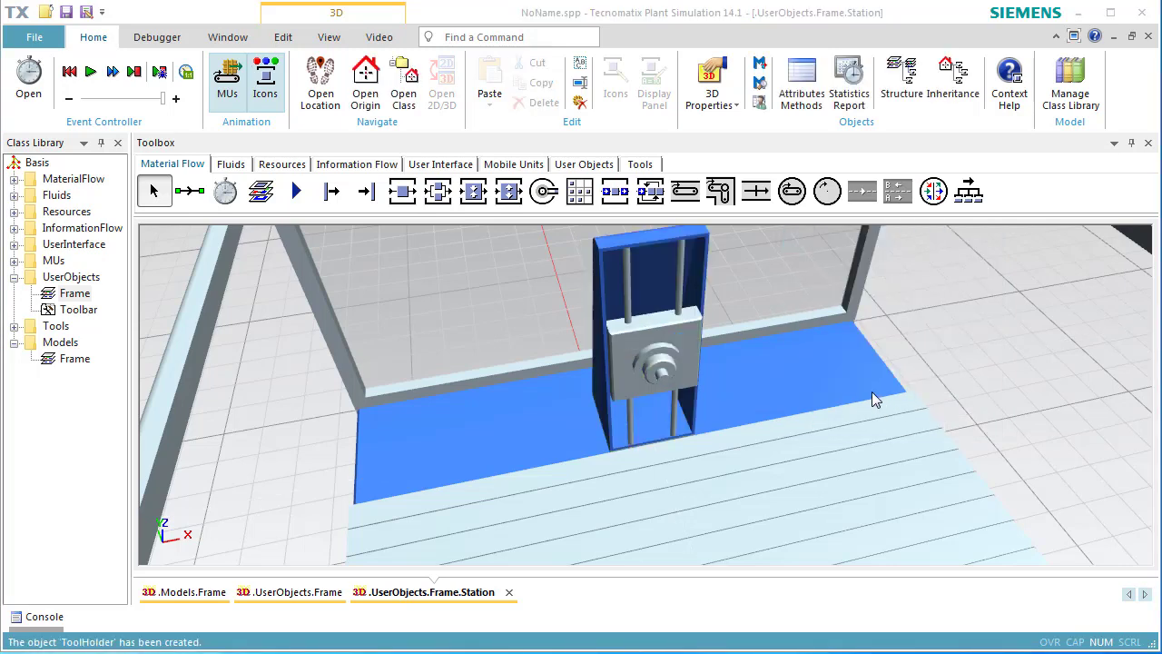
{"action": "left_click", "coordinate": [661, 354]}
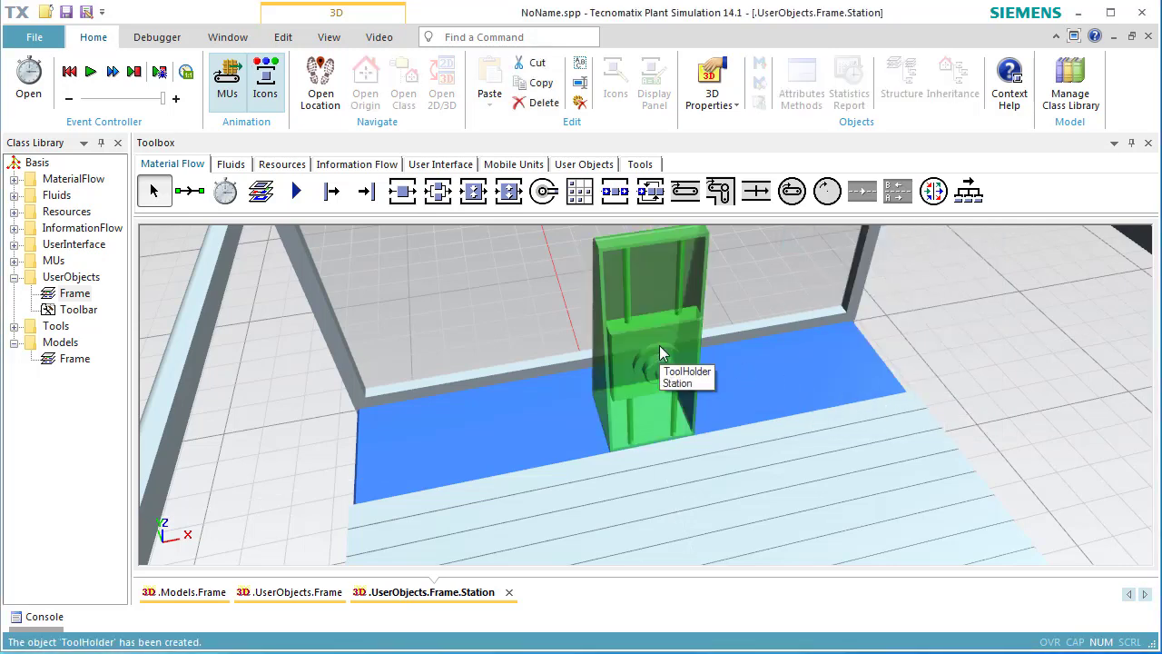
{"action": "left_click_drag", "start_coordinate": [661, 354], "coordinate": [387, 385]}
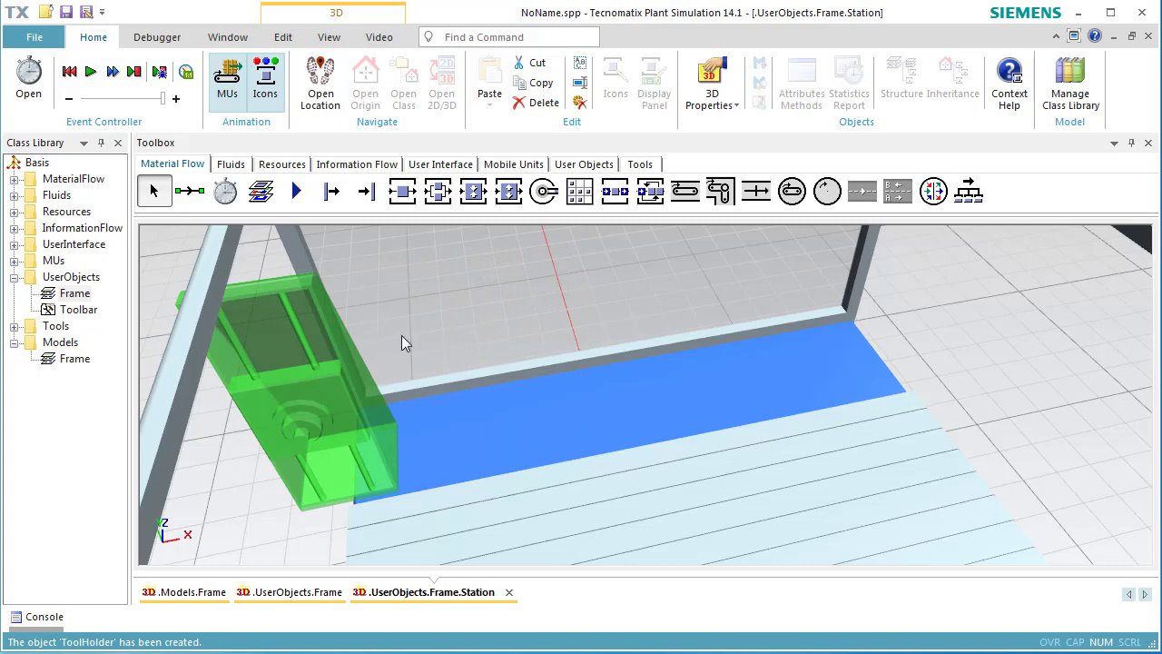
{"action": "left_click", "coordinate": [286, 39]}
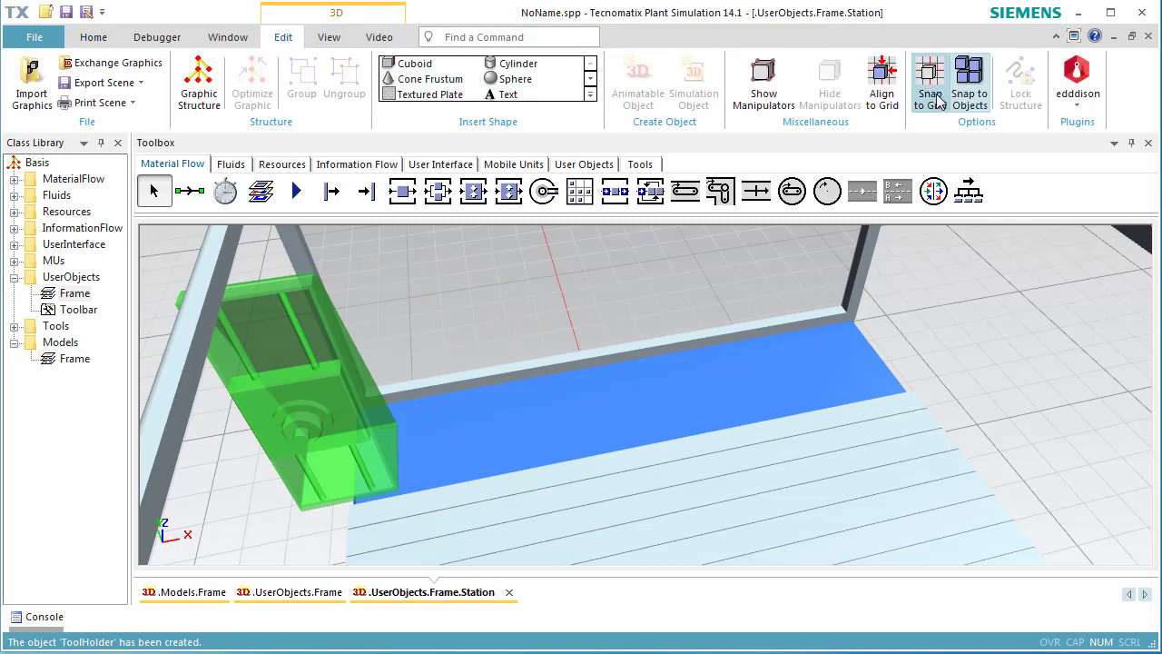
{"action": "left_click", "coordinate": [969, 86]}
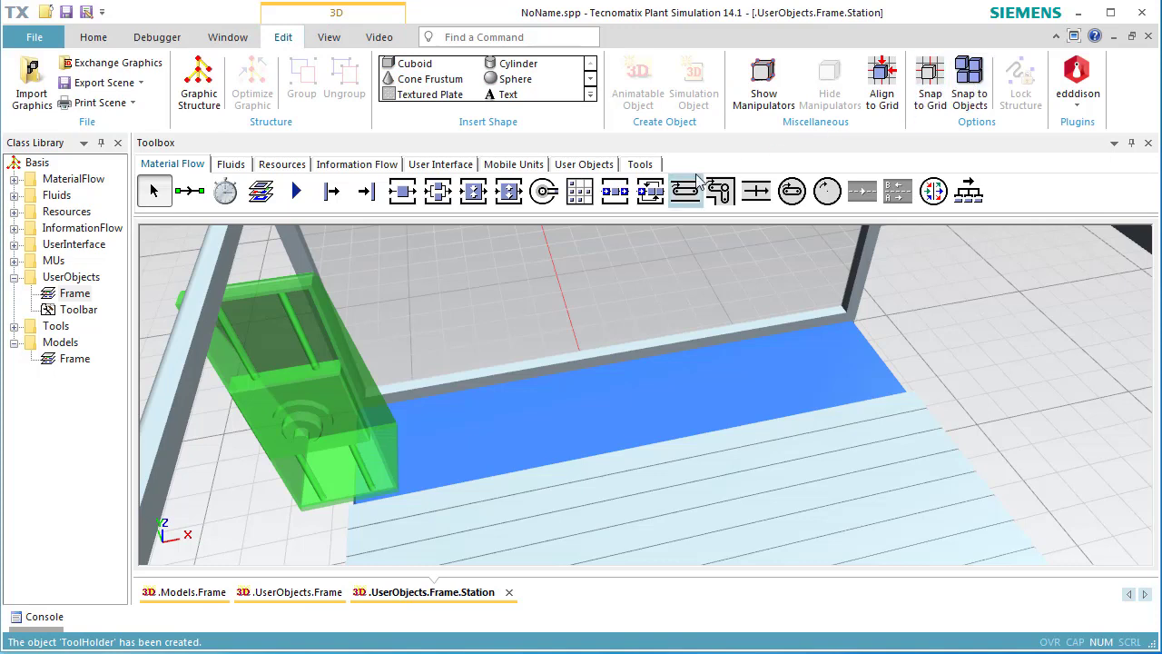
{"action": "left_click_drag", "start_coordinate": [305, 395], "coordinate": [370, 383]}
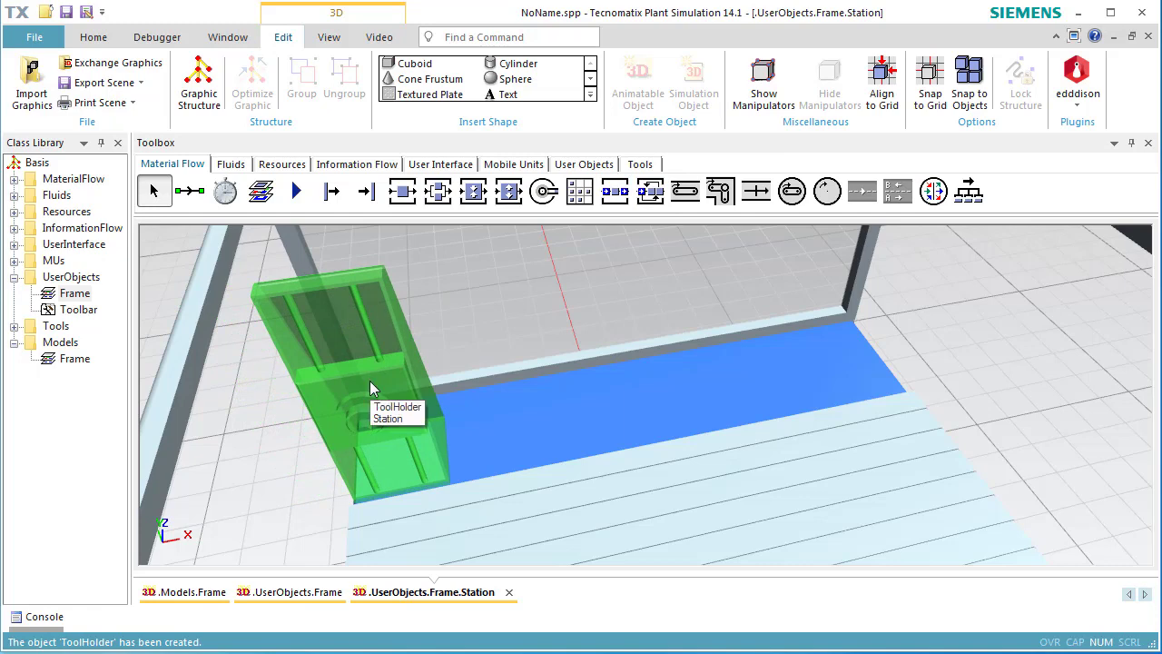
{"action": "double_click", "coordinate": [370, 389]}
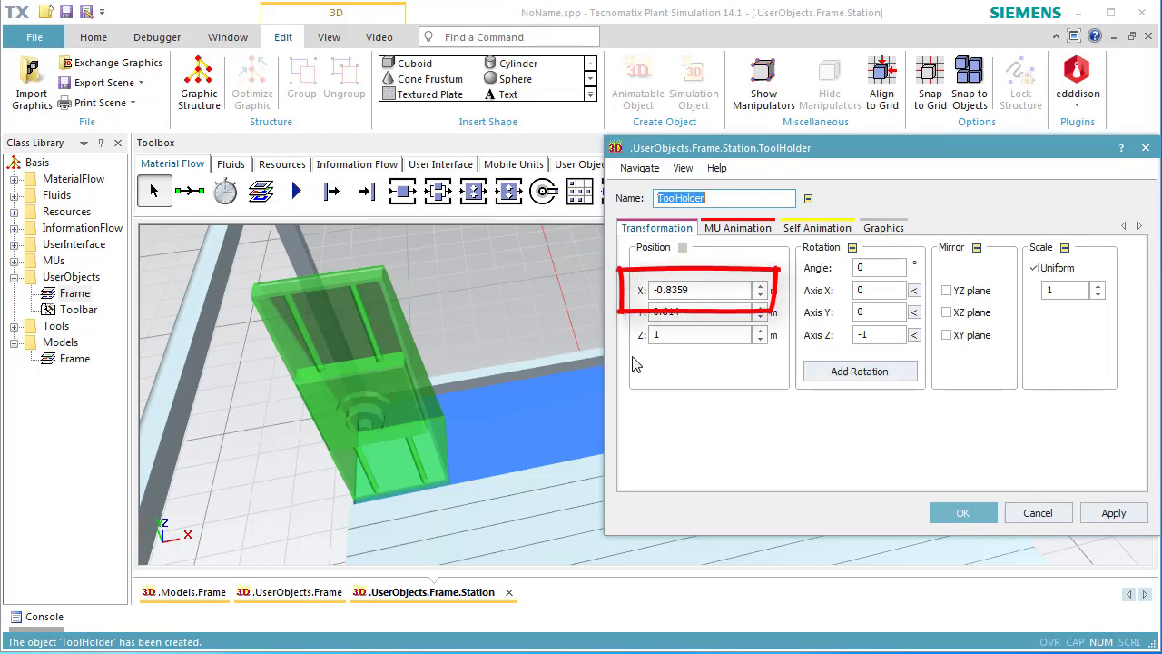
{"action": "left_click", "coordinate": [954, 514]}
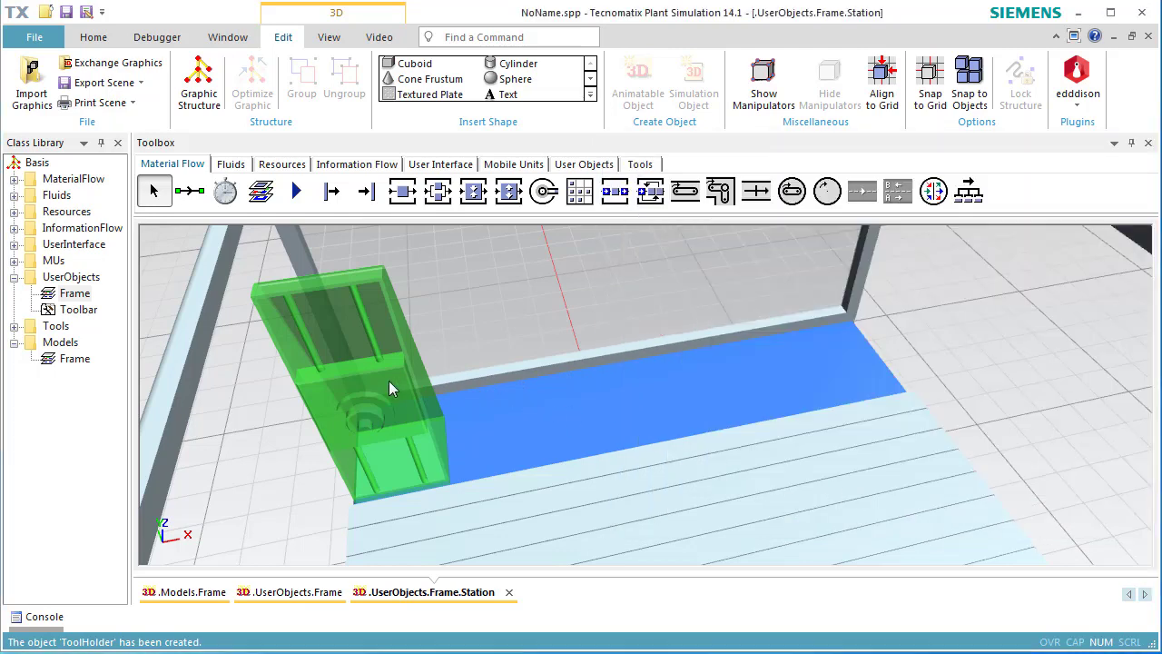
- Read the tool holder's X (0.8108) at the surface's right end, then centre it on the station
{"action": "left_click_drag", "start_coordinate": [388, 380], "coordinate": [935, 288]}
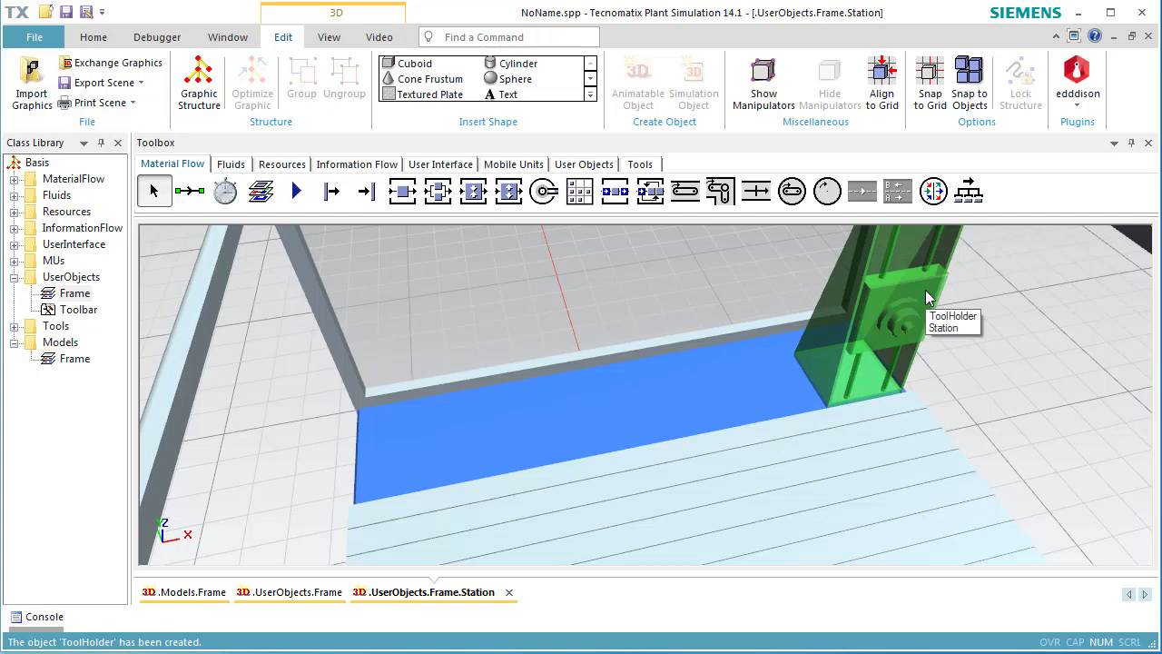
{"action": "double_click", "coordinate": [925, 292]}
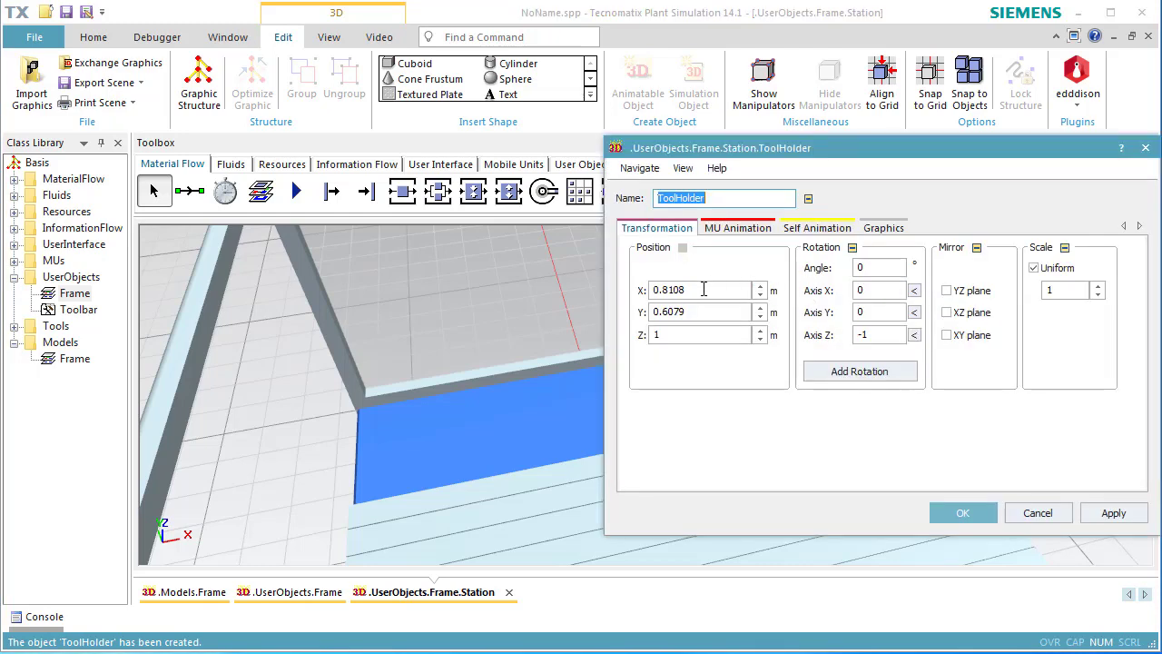
{"action": "double_click", "coordinate": [702, 290]}
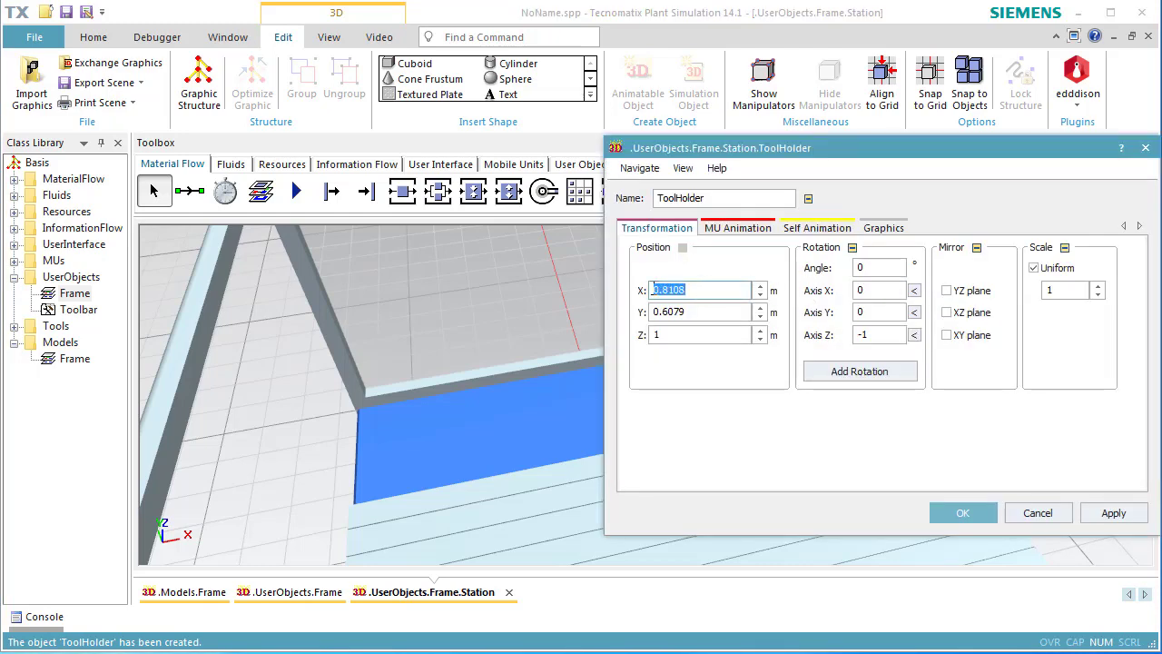
{"action": "left_click", "coordinate": [945, 511]}
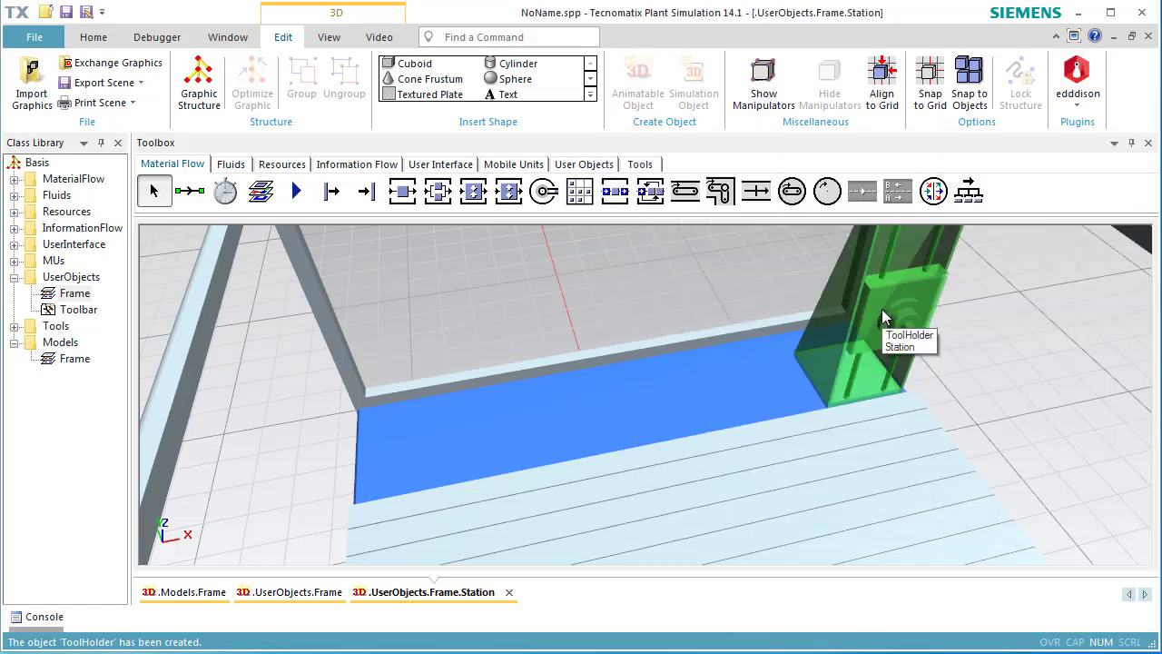
{"action": "left_click_drag", "start_coordinate": [882, 309], "coordinate": [609, 351]}
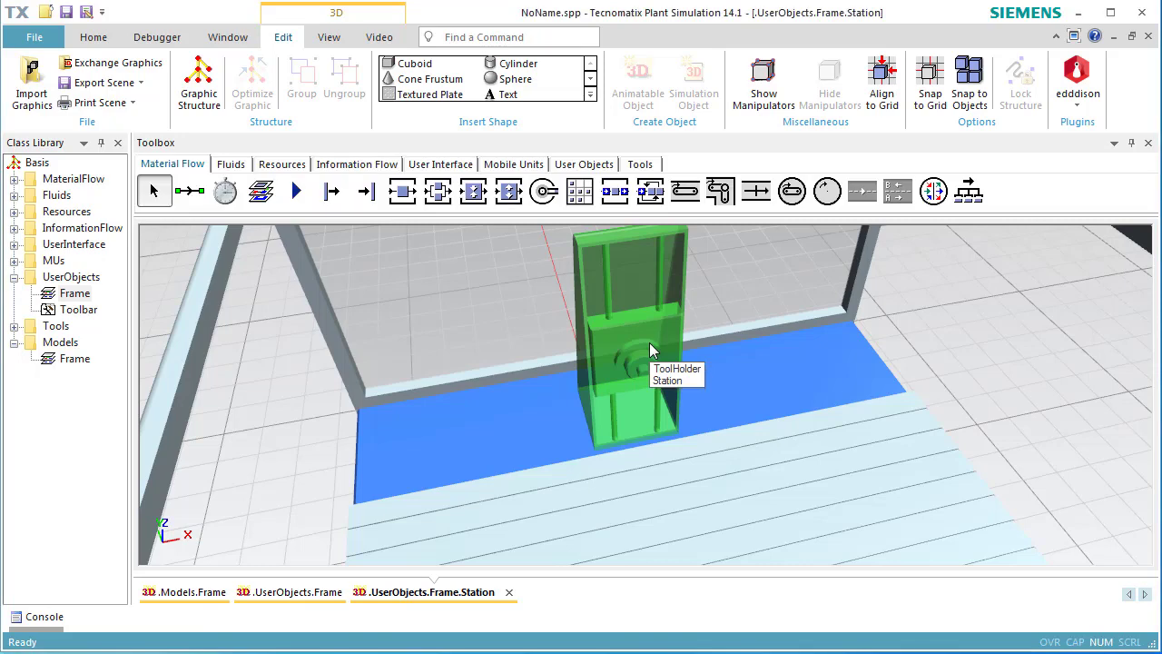
- In ToolHolder's 3D properties, add a Lines self-animation path named Left and select it
{"action": "right_click", "coordinate": [649, 342]}
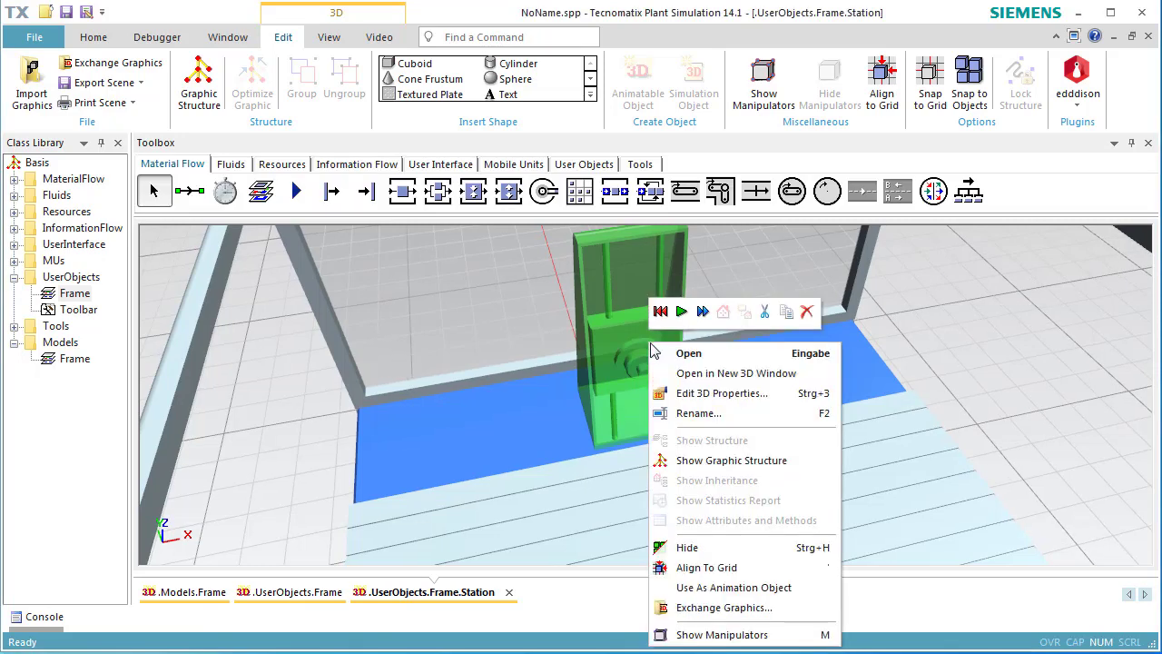
{"action": "left_click", "coordinate": [686, 393]}
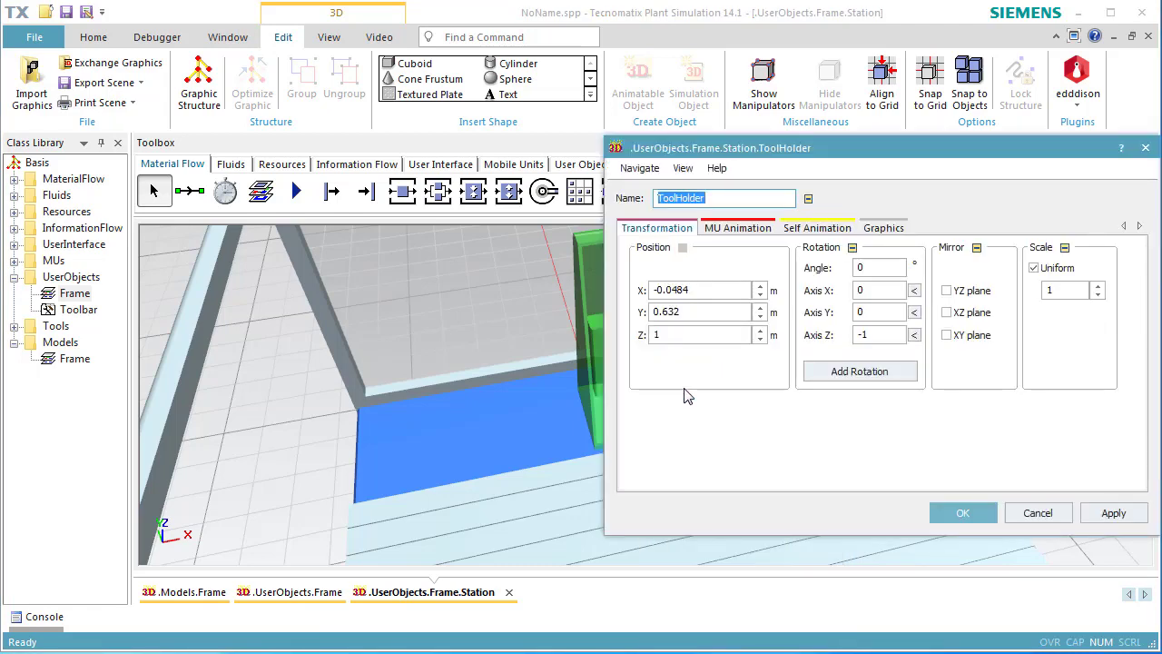
{"action": "left_click", "coordinate": [820, 229]}
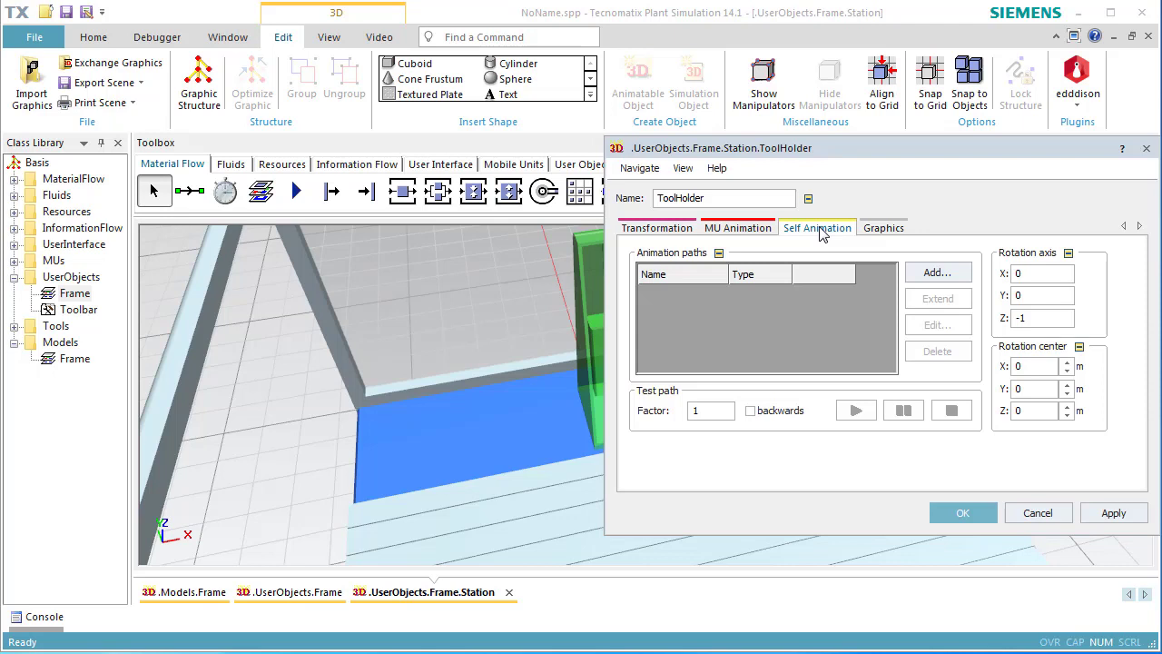
{"action": "left_click", "coordinate": [927, 275]}
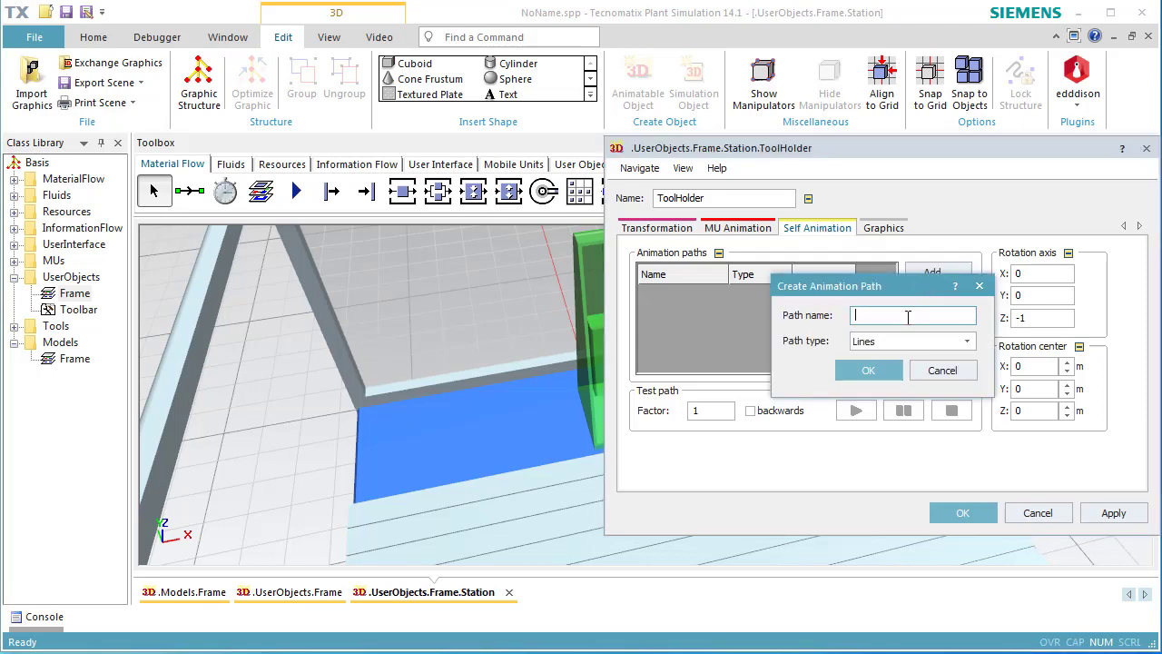
{"action": "type", "text": "Left"}
{"action": "left_click", "coordinate": [886, 371]}
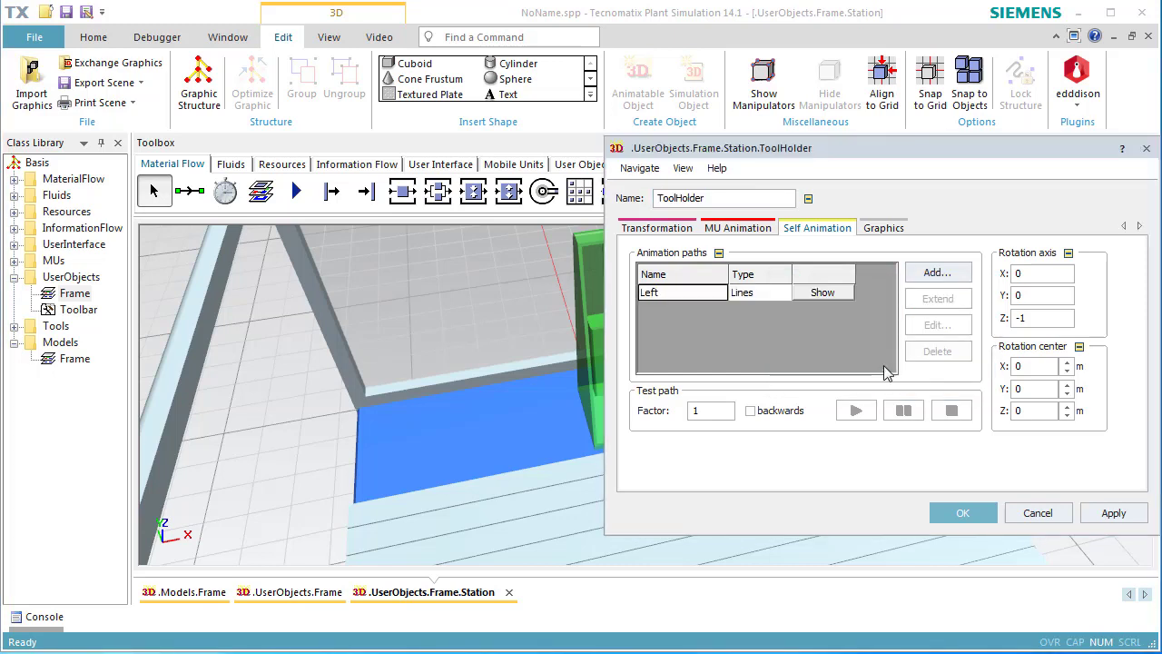
{"action": "left_click", "coordinate": [714, 289]}
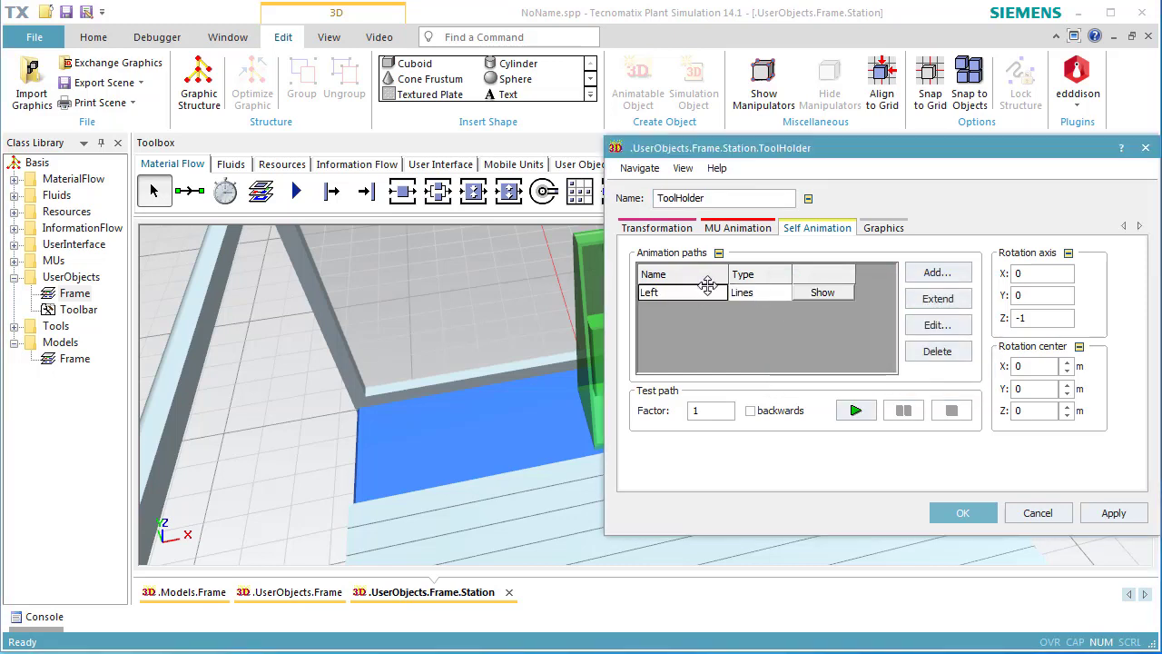
- Give the Left path a second anchor point at X -0.8 with a 1-second travel time
{"action": "left_click", "coordinate": [928, 328]}
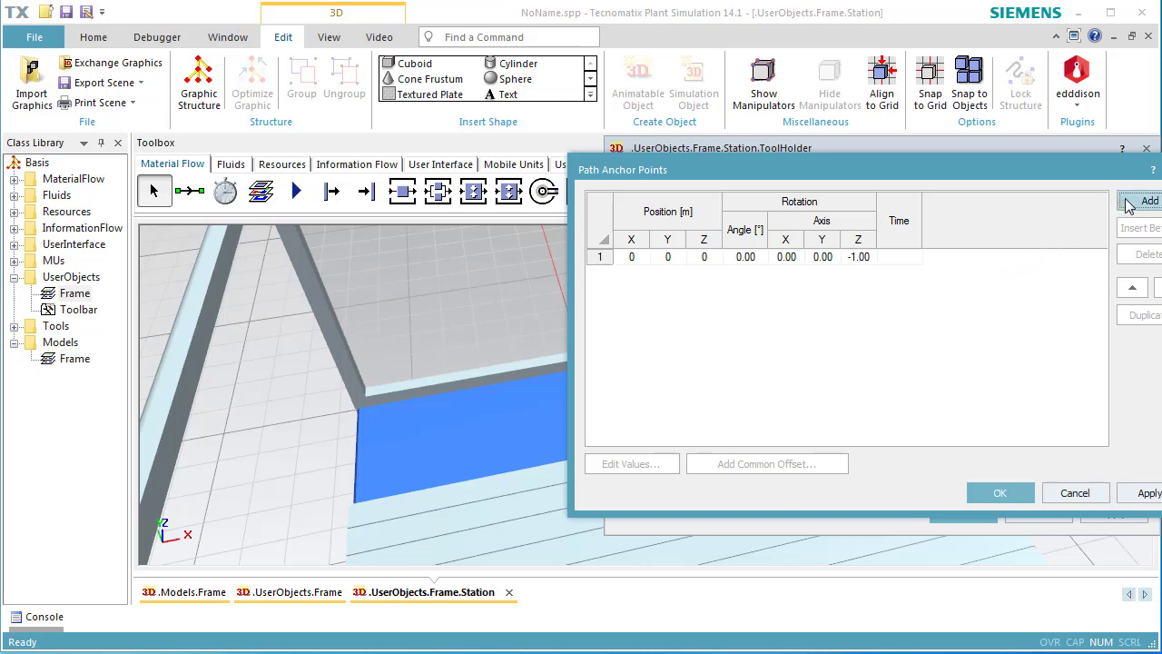
{"action": "left_click", "coordinate": [1128, 206]}
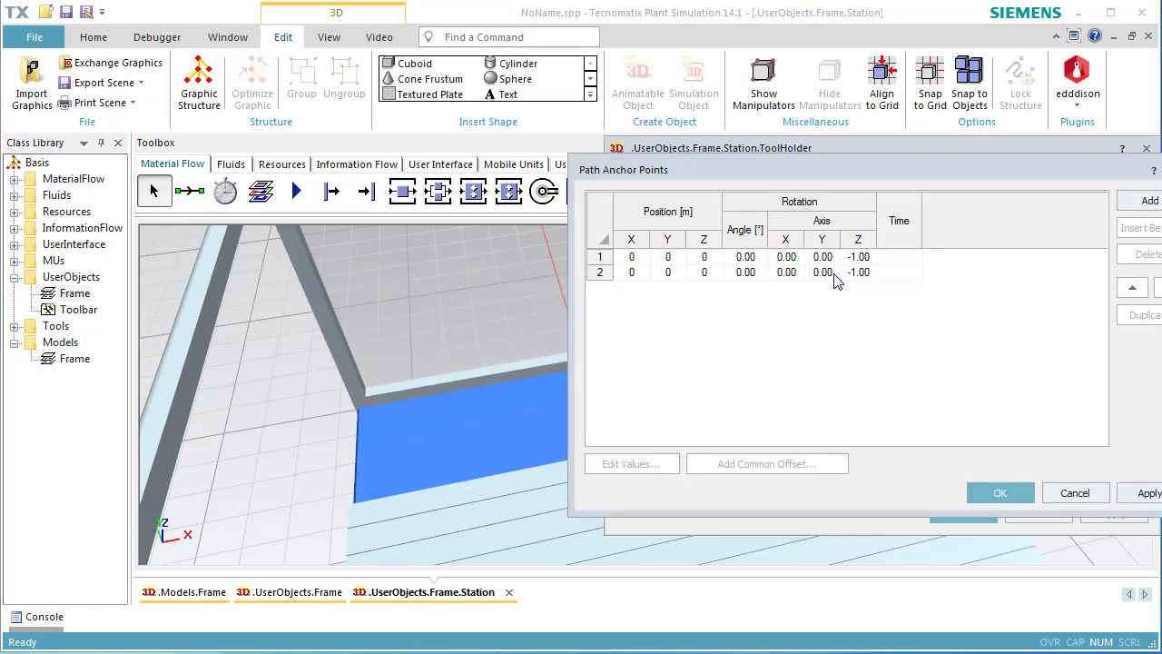
{"action": "left_click", "coordinate": [633, 272]}
{"action": "left_click", "coordinate": [639, 460]}
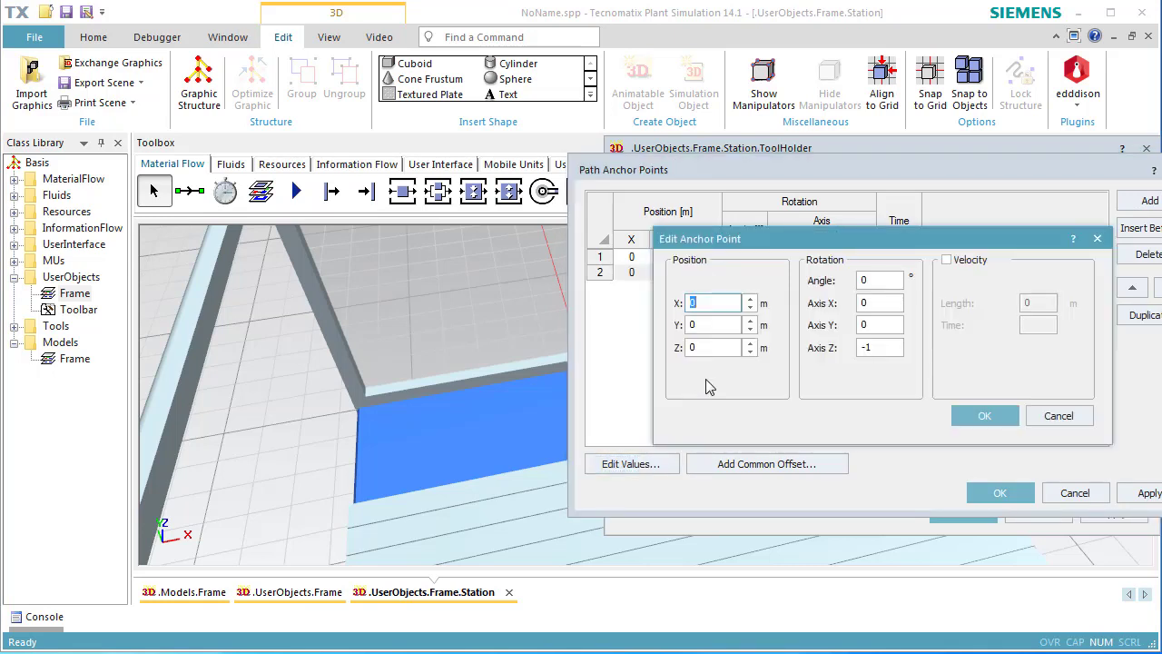
{"action": "type", "text": "-"}
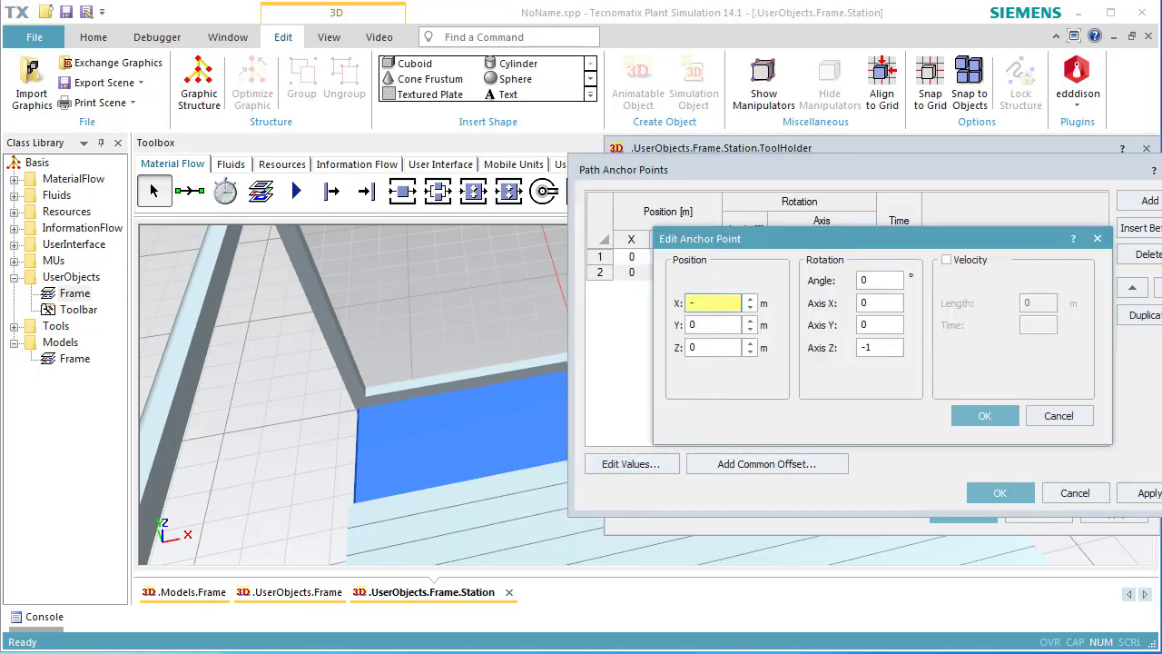
{"action": "type", "text": "0.8"}
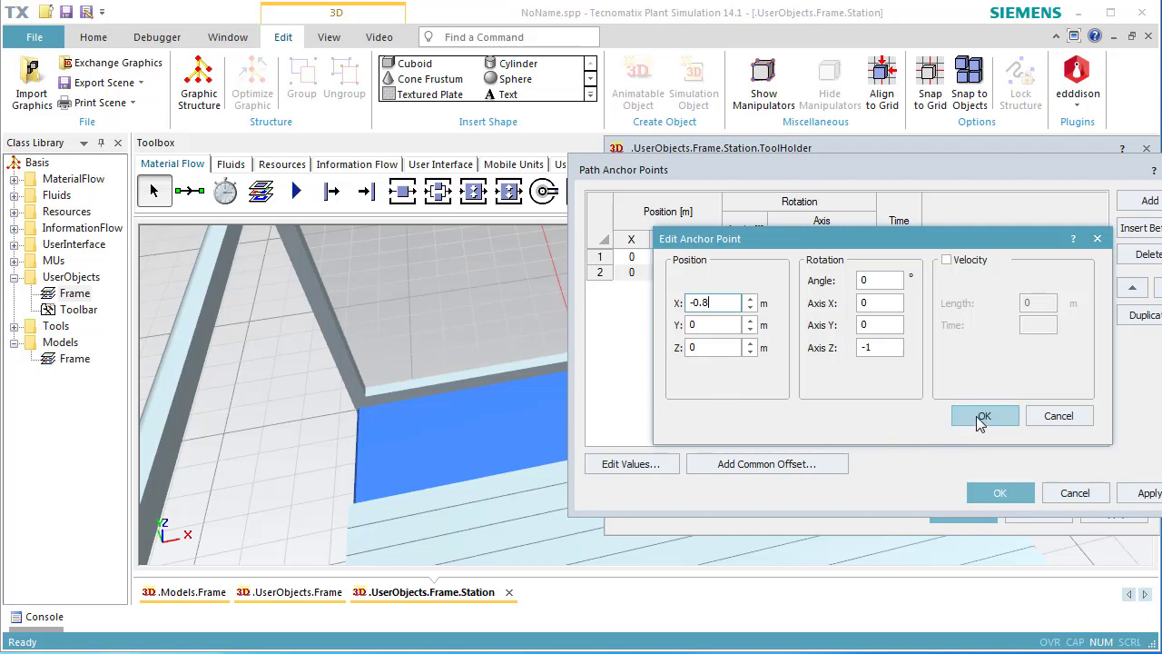
{"action": "left_click", "coordinate": [946, 260]}
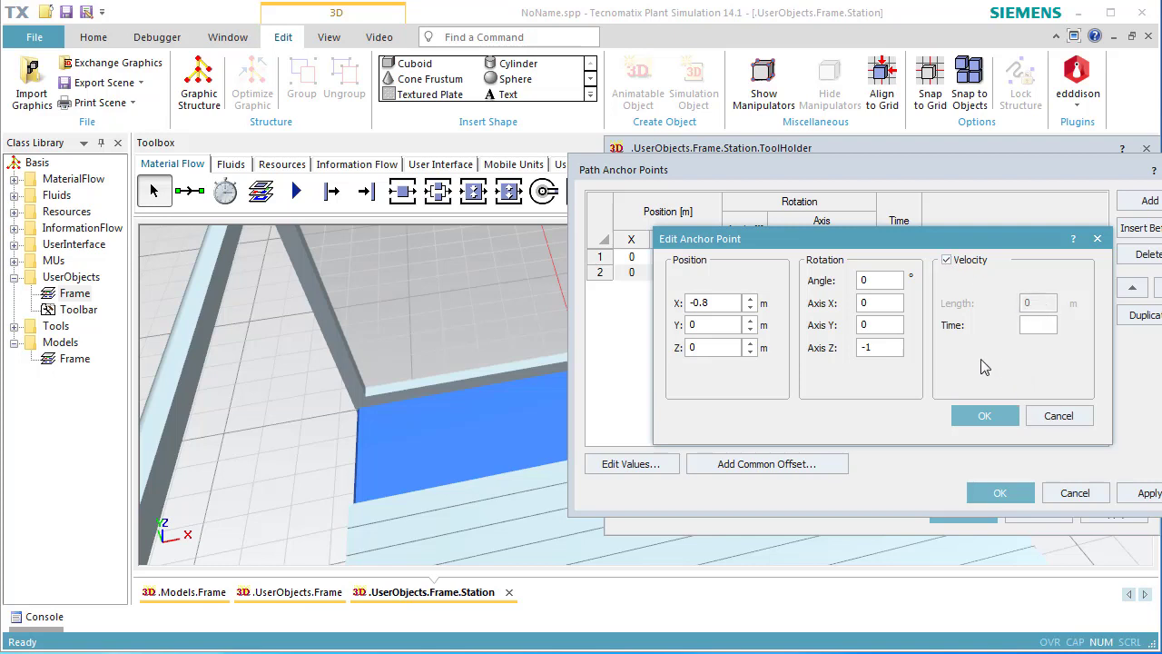
{"action": "left_click", "coordinate": [1036, 324]}
{"action": "type", "text": "1"}
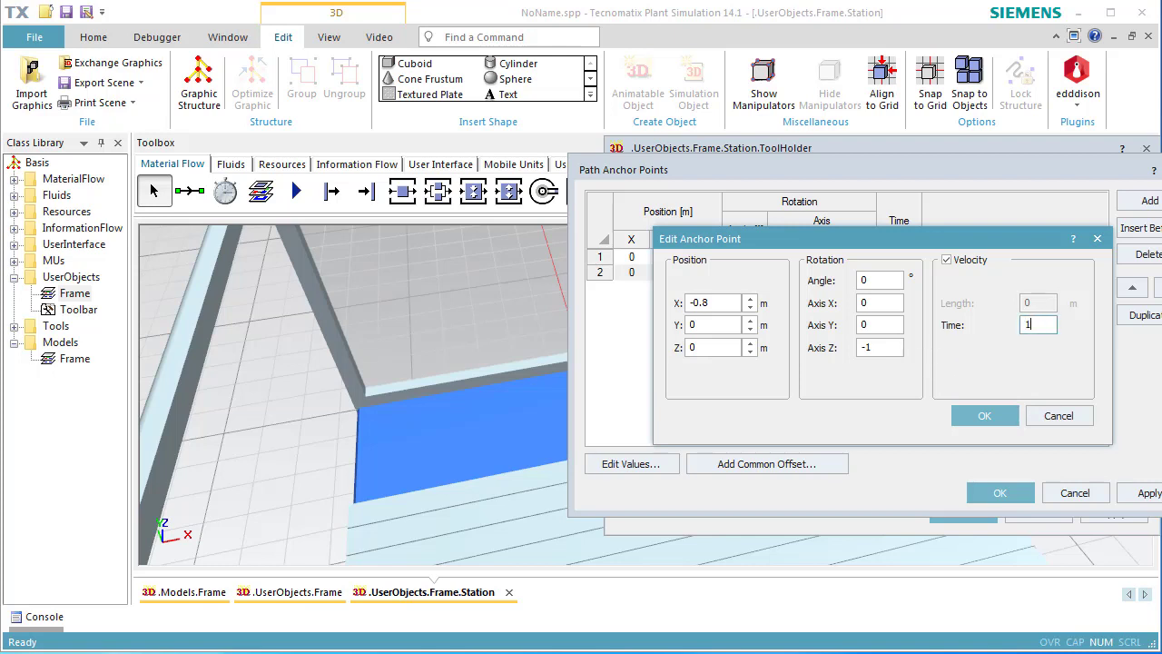
{"action": "left_click", "coordinate": [985, 416]}
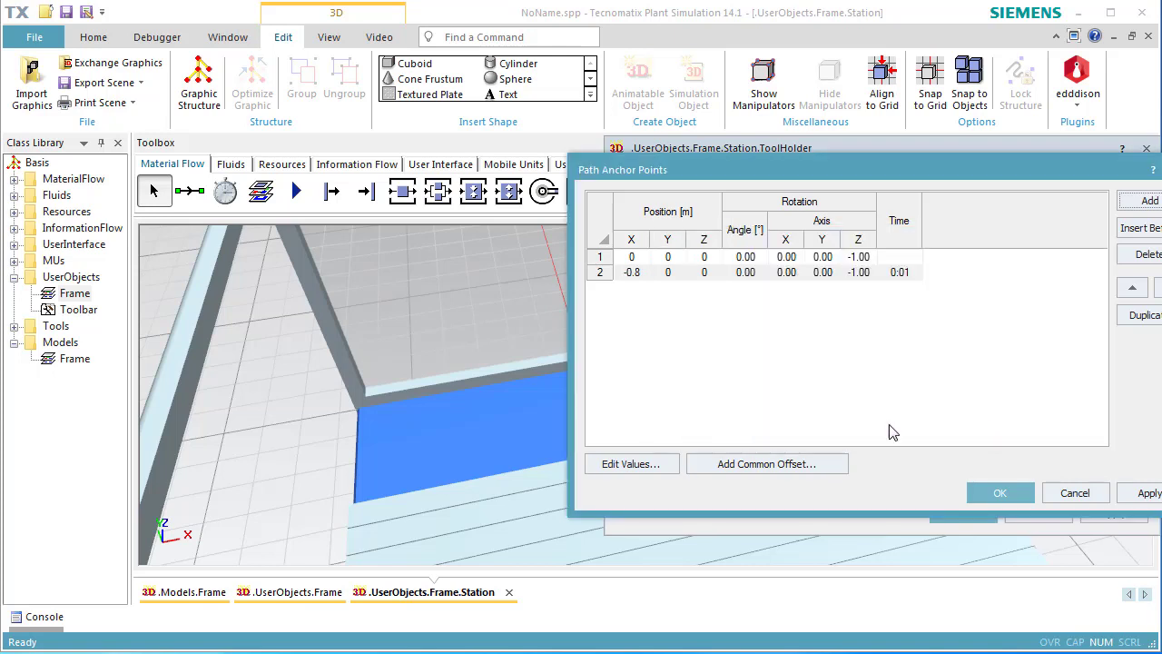
- Confirm and test-play the Left path, then add a Lines path named Right
{"action": "left_click", "coordinate": [989, 493]}
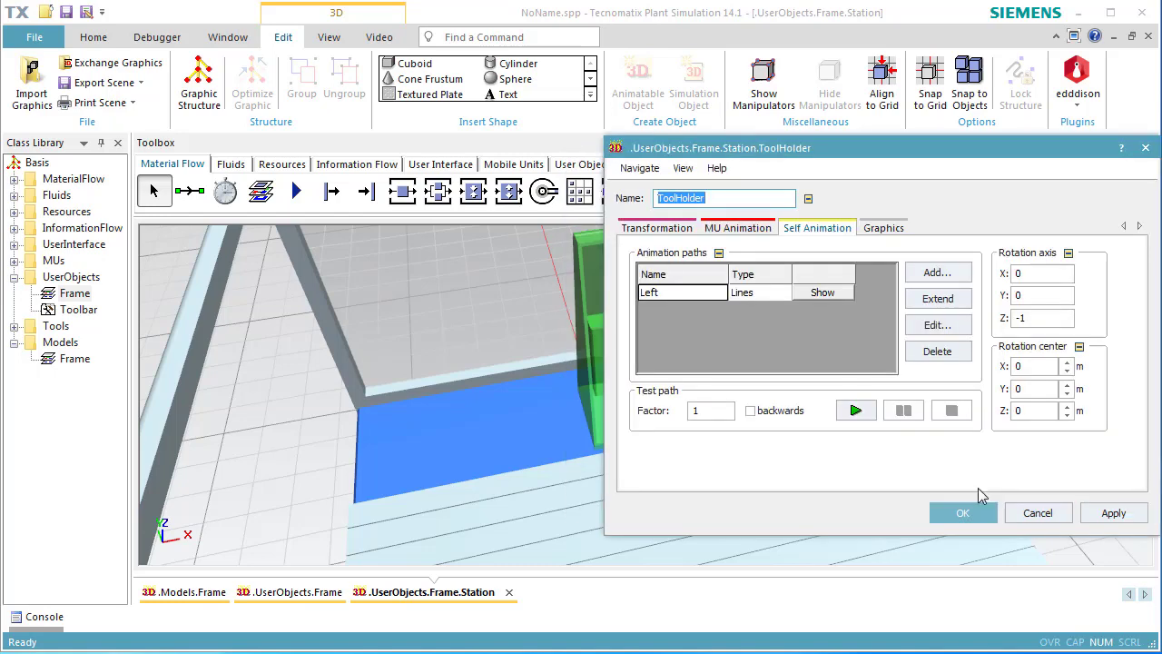
{"action": "left_click", "coordinate": [855, 411]}
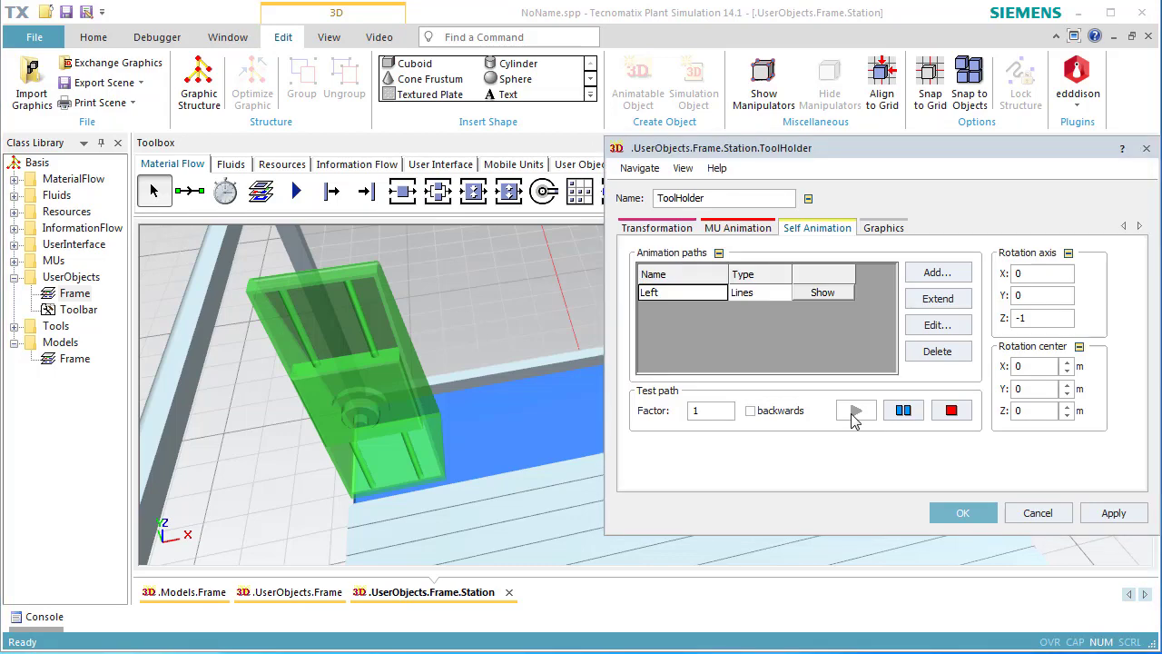
{"action": "left_click", "coordinate": [921, 274]}
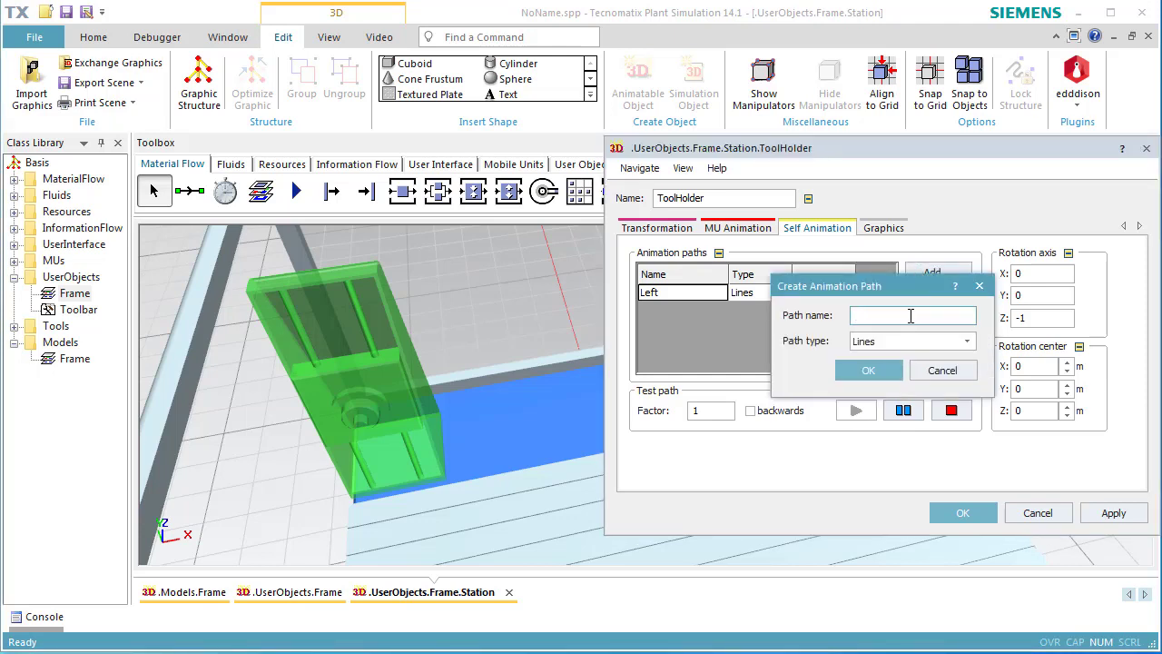
{"action": "type", "text": "Right"}
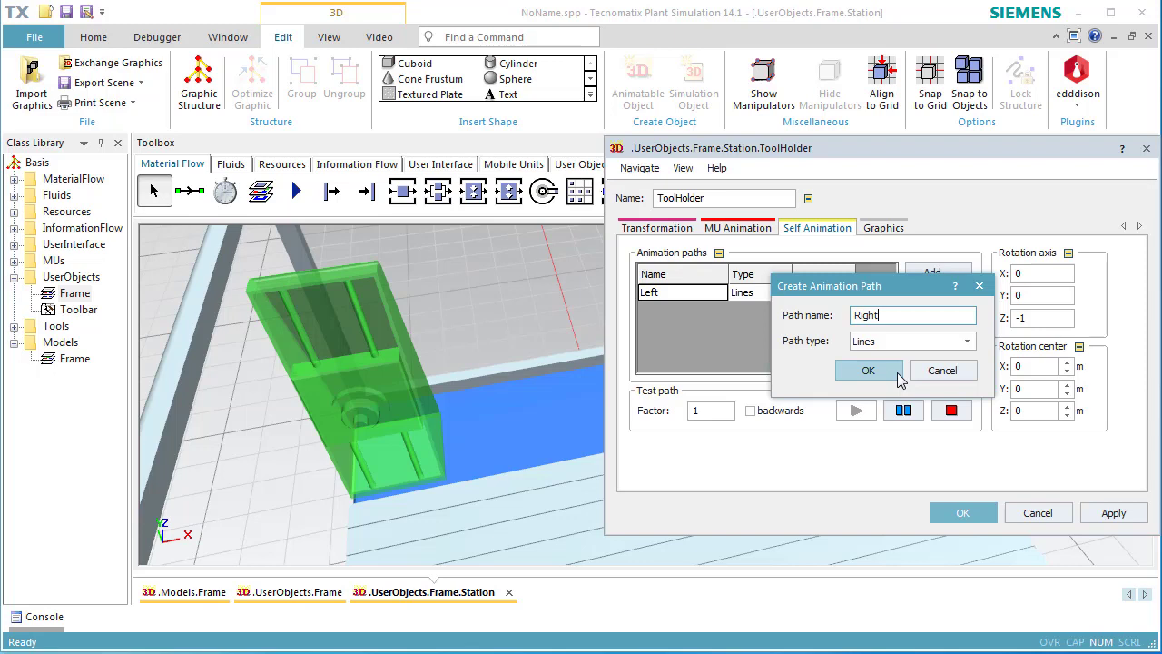
{"action": "left_click", "coordinate": [899, 374]}
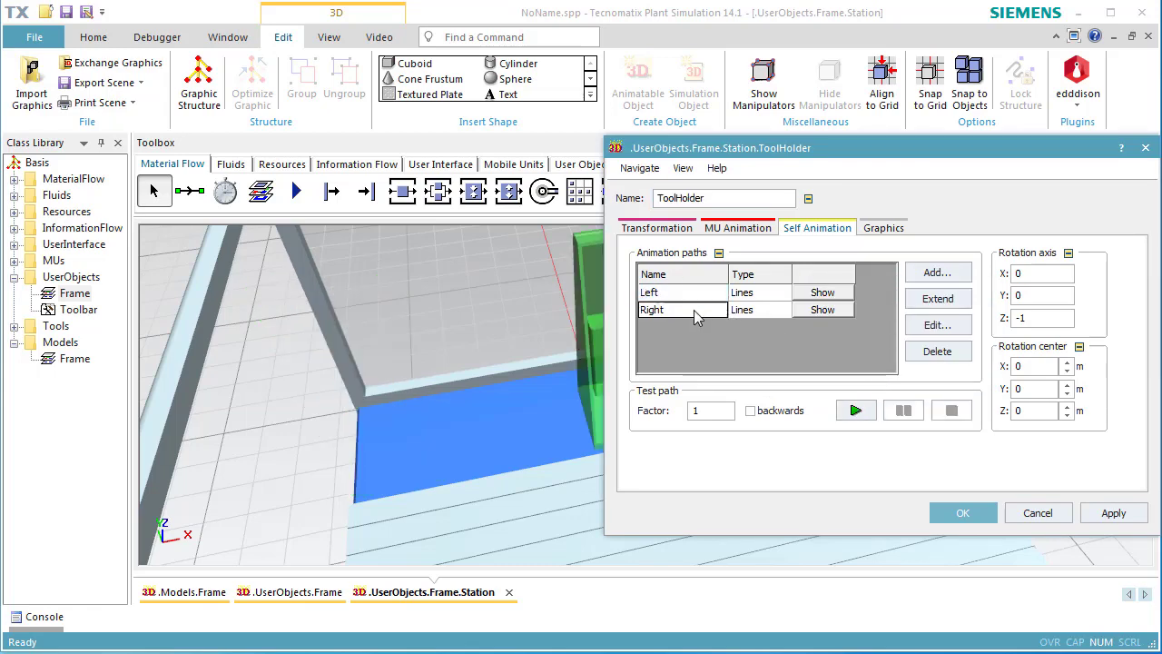
- Set the Right path's first anchor point to X -0.8 with a travel time of 20
{"action": "left_click", "coordinate": [935, 324]}
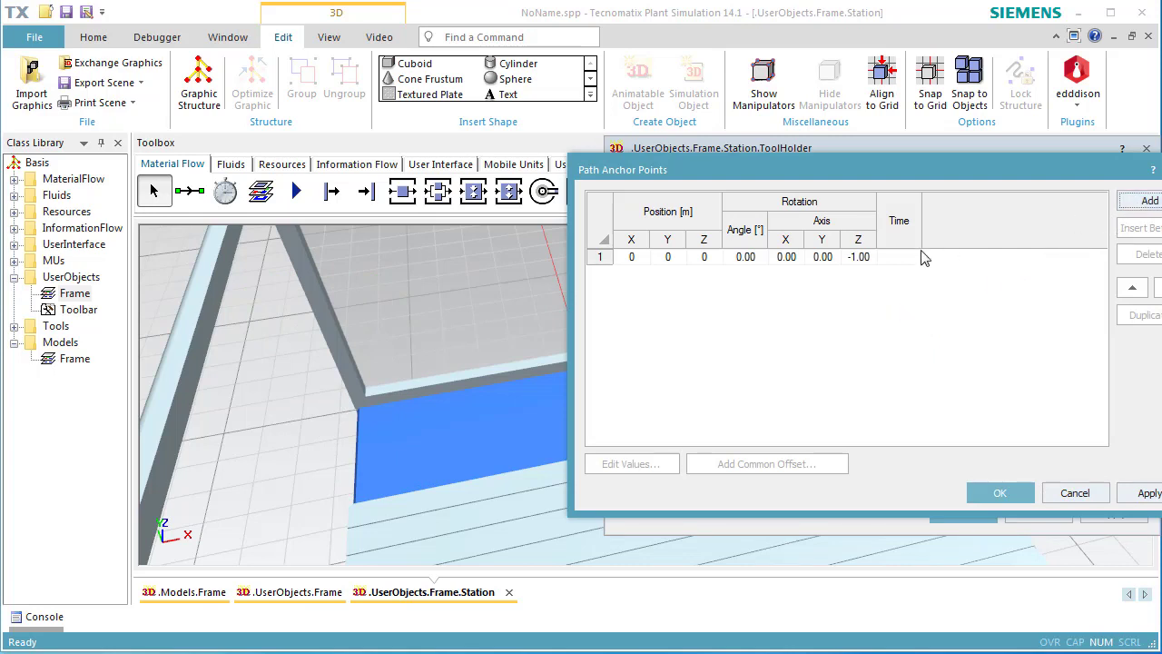
{"action": "left_click", "coordinate": [815, 259]}
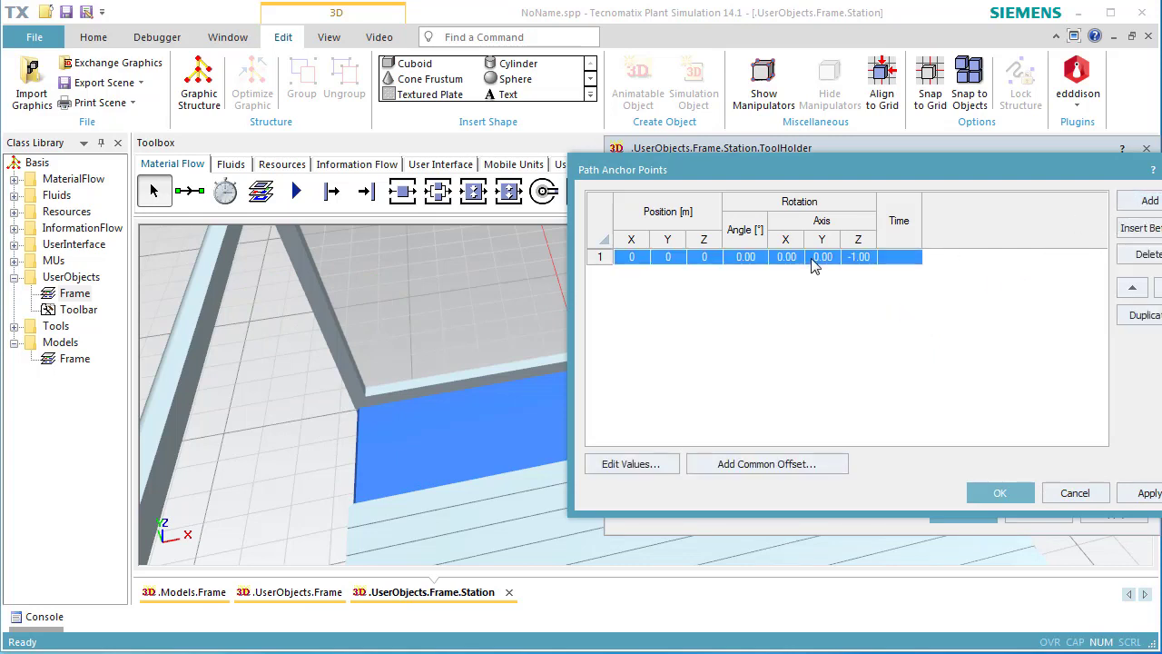
{"action": "left_click", "coordinate": [648, 461]}
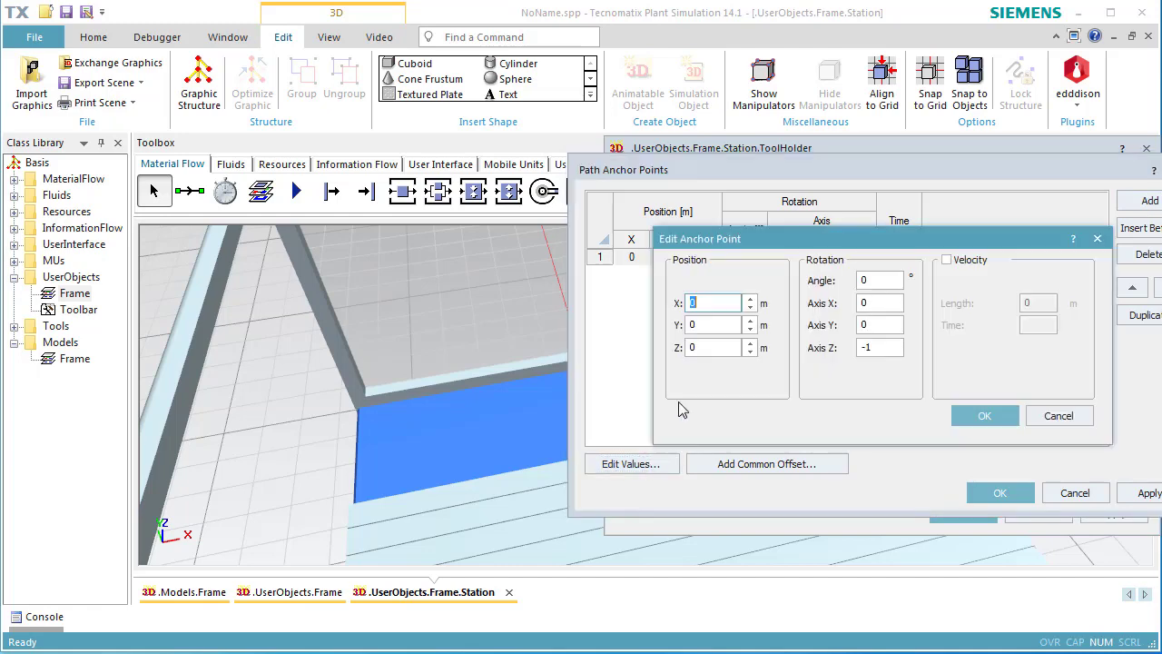
{"action": "left_click", "coordinate": [720, 302]}
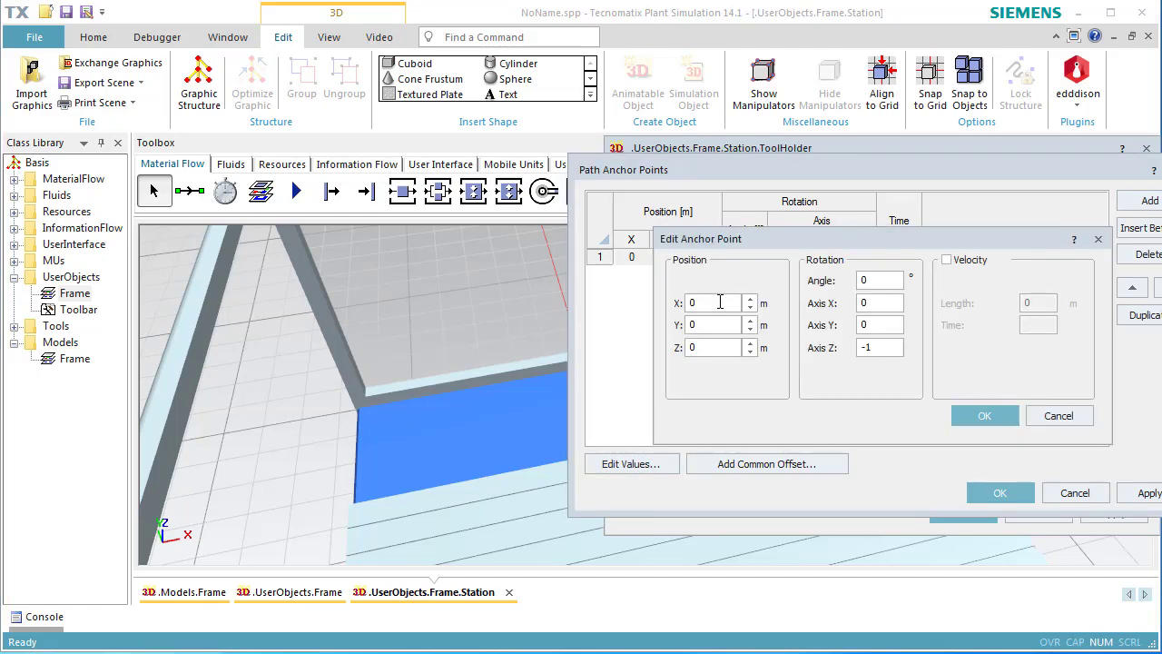
{"action": "double_click", "coordinate": [720, 302]}
{"action": "type", "text": "-0."}
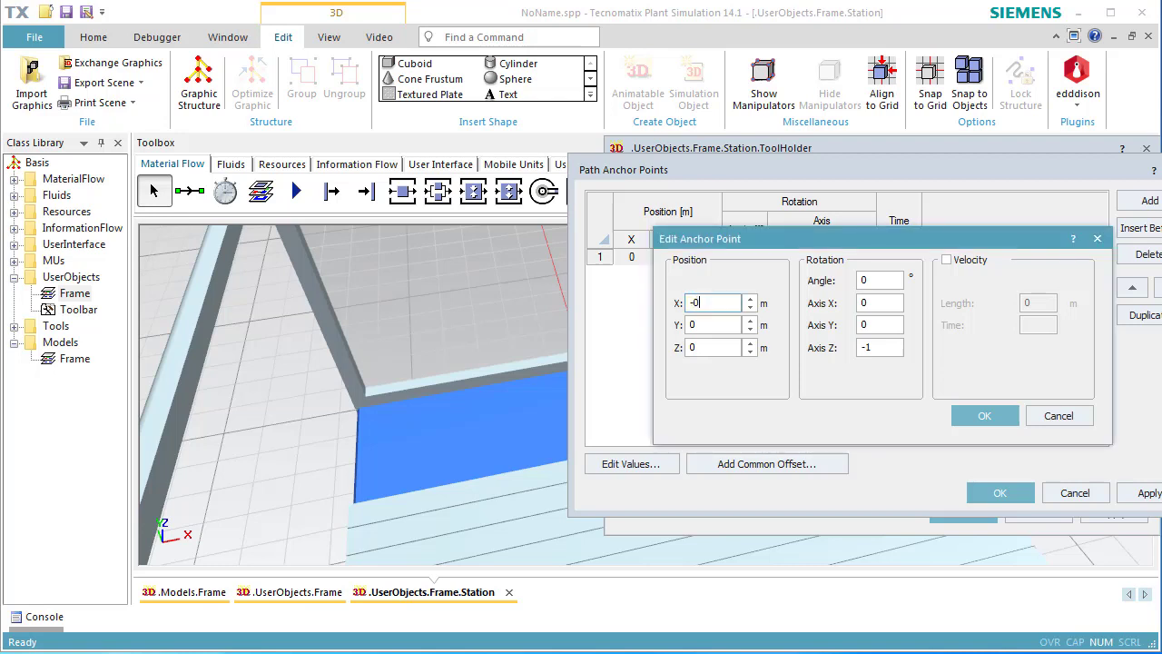
{"action": "type", "text": "8"}
{"action": "left_click", "coordinate": [951, 261]}
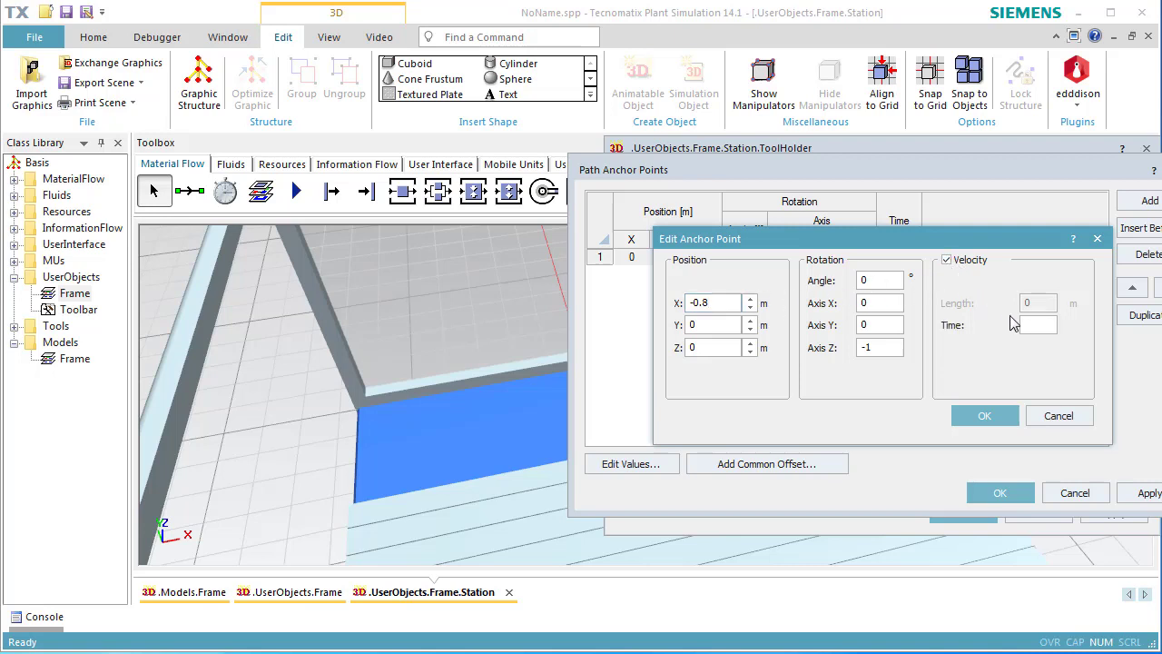
{"action": "left_click", "coordinate": [1040, 326]}
{"action": "type", "text": "20"}
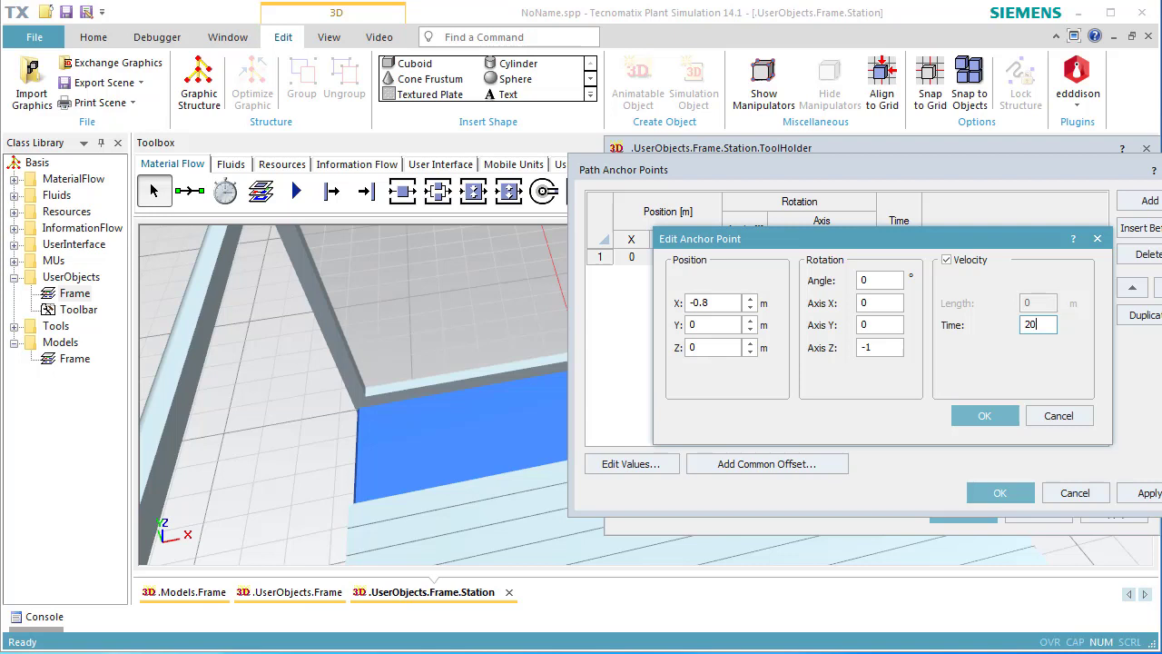
{"action": "left_click", "coordinate": [985, 417]}
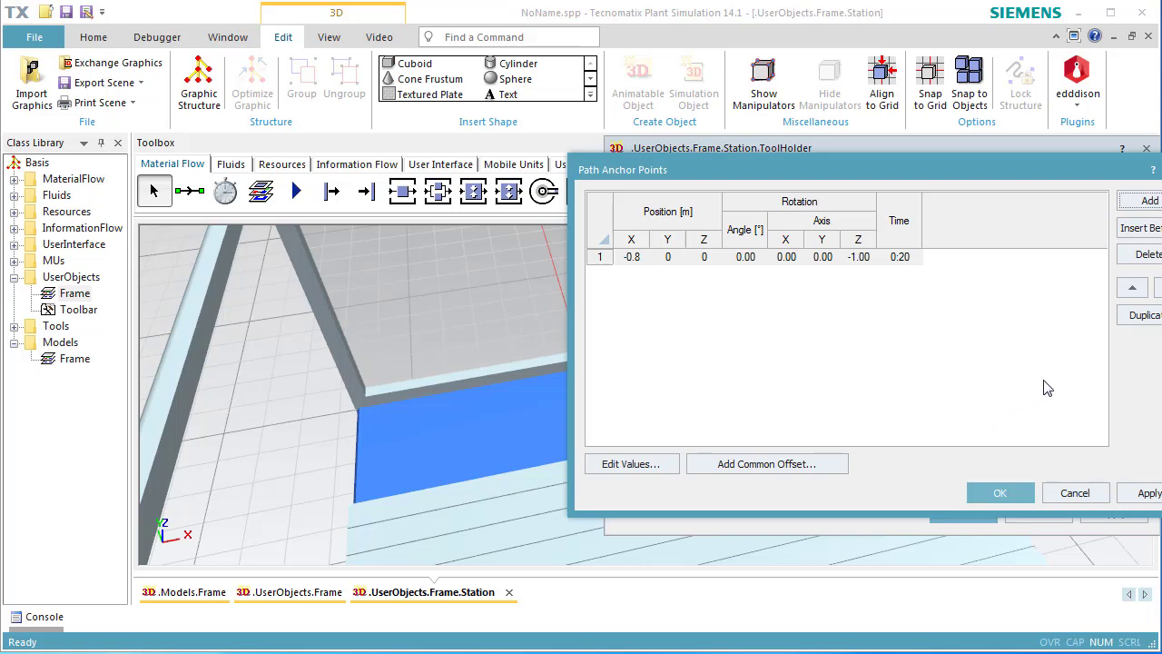
- Add a second anchor point to the Right path at X 0.8
{"action": "left_click", "coordinate": [1142, 202]}
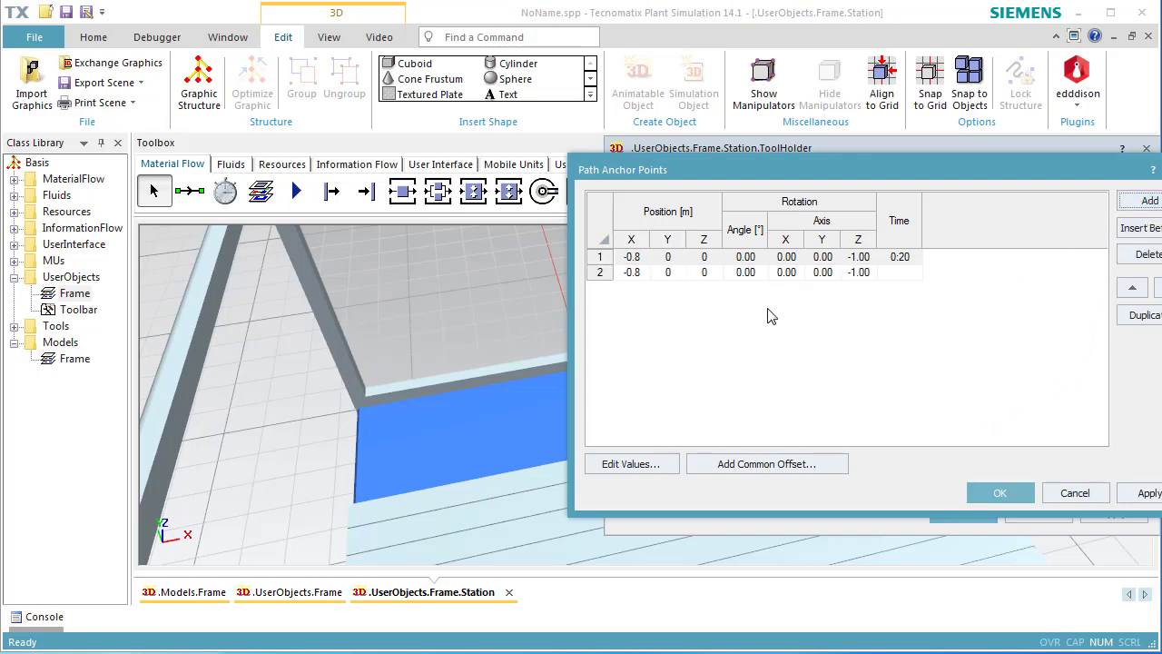
{"action": "left_click", "coordinate": [703, 270]}
{"action": "double_click", "coordinate": [703, 272]}
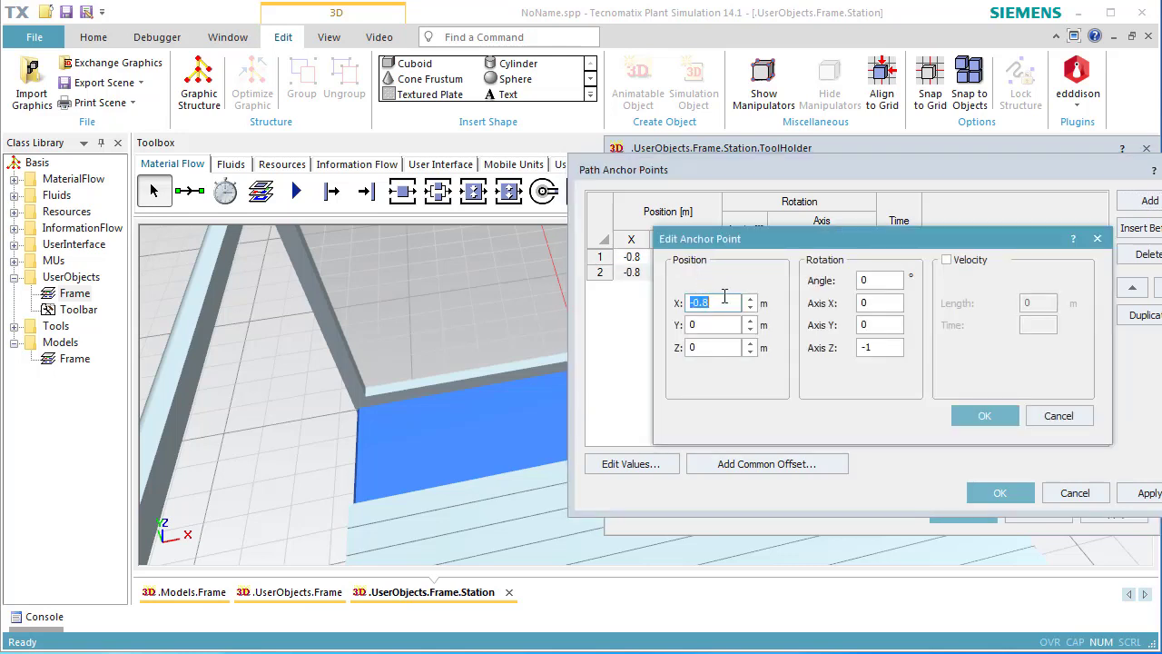
{"action": "type", "text": "0.8"}
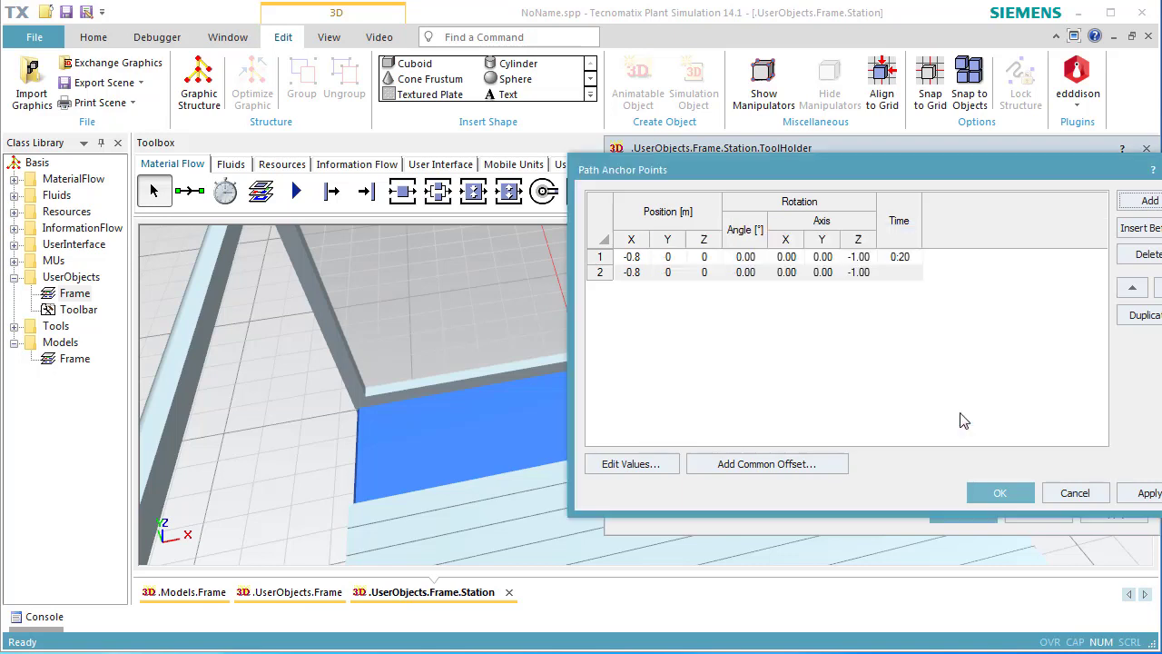
- Confirm the Right path's anchor points and test-play it, watching the tool holder slide right
{"action": "left_click", "coordinate": [1000, 494]}
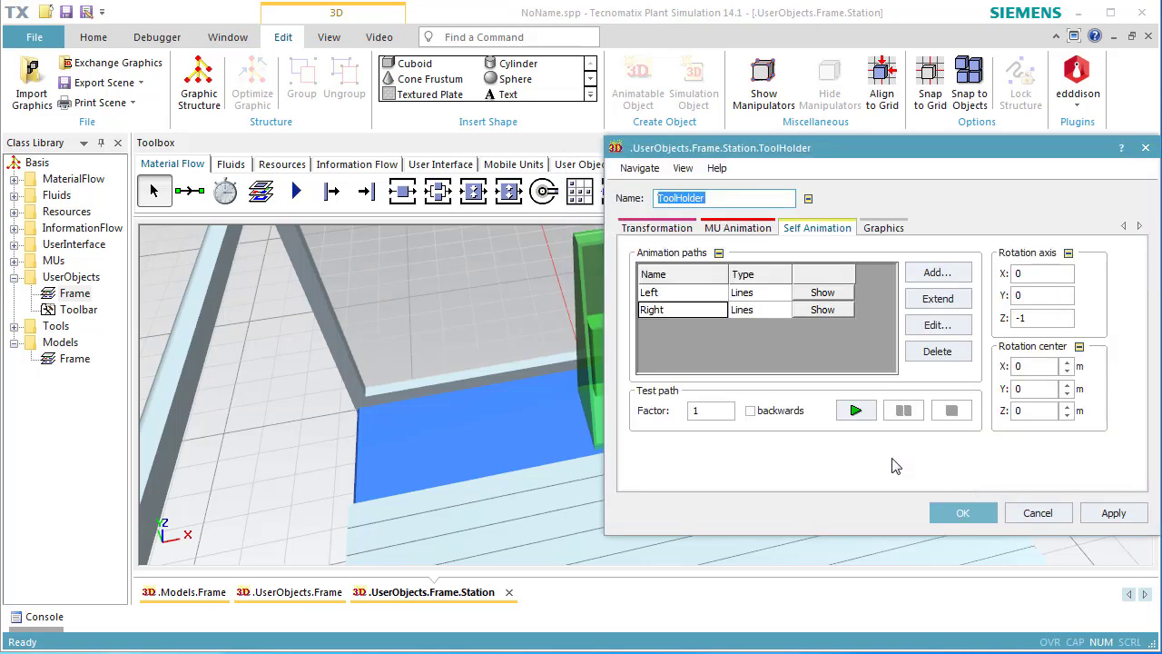
{"action": "left_click", "coordinate": [855, 411]}
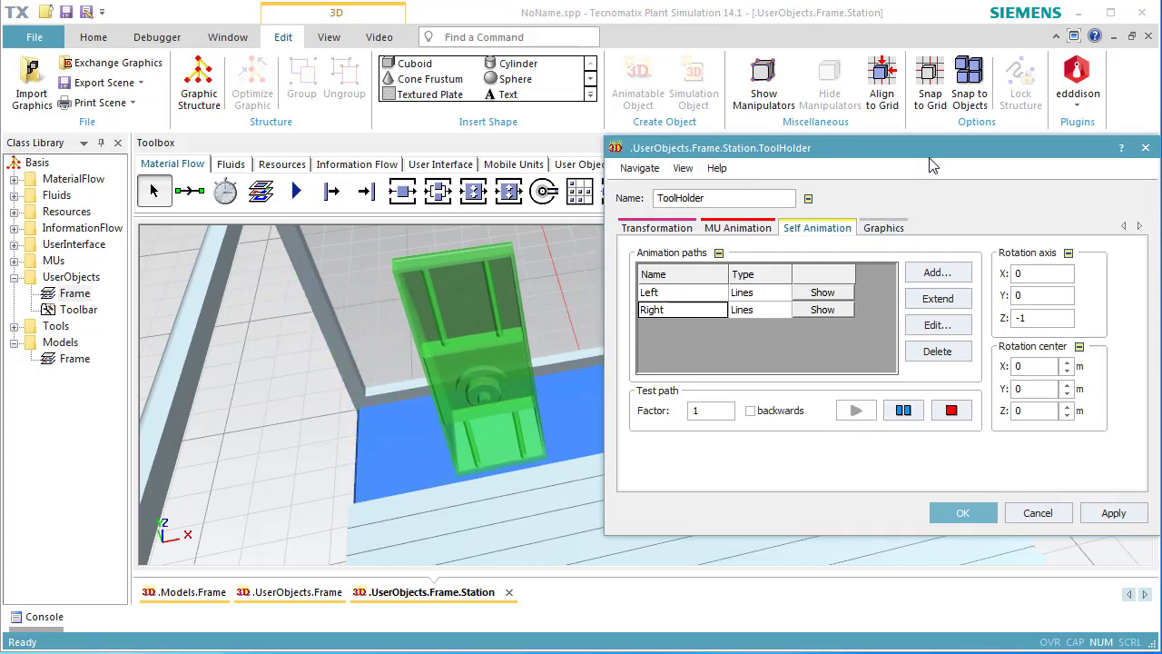
{"action": "left_click_drag", "start_coordinate": [929, 153], "coordinate": [868, 418]}
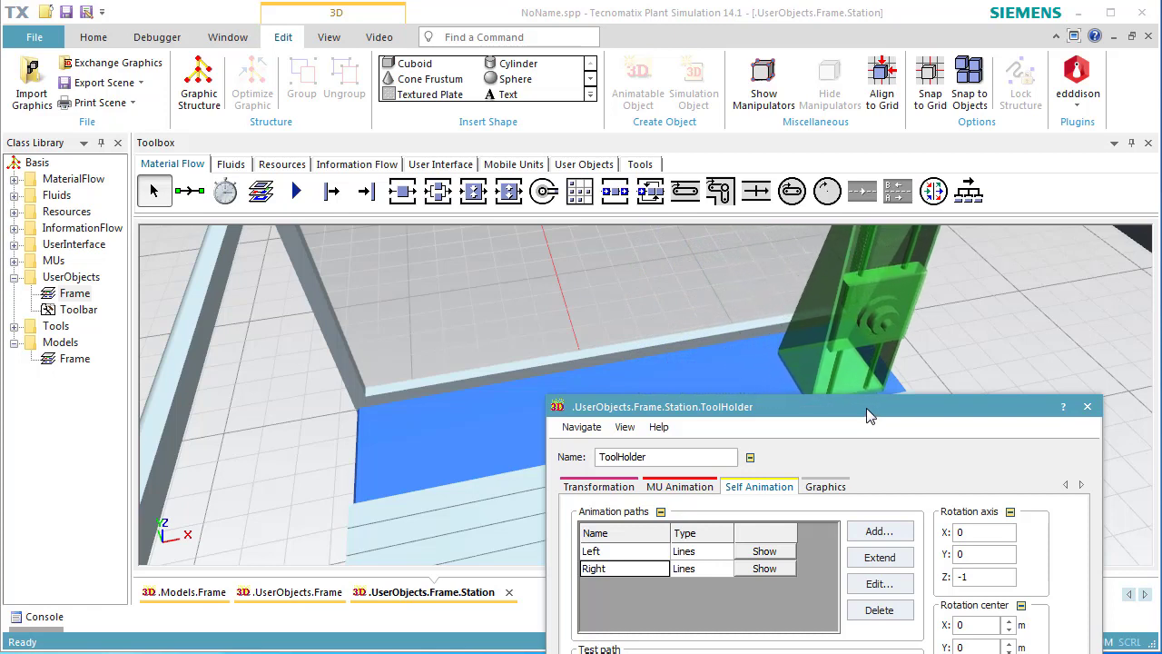
{"action": "left_click_drag", "start_coordinate": [866, 406], "coordinate": [882, 219]}
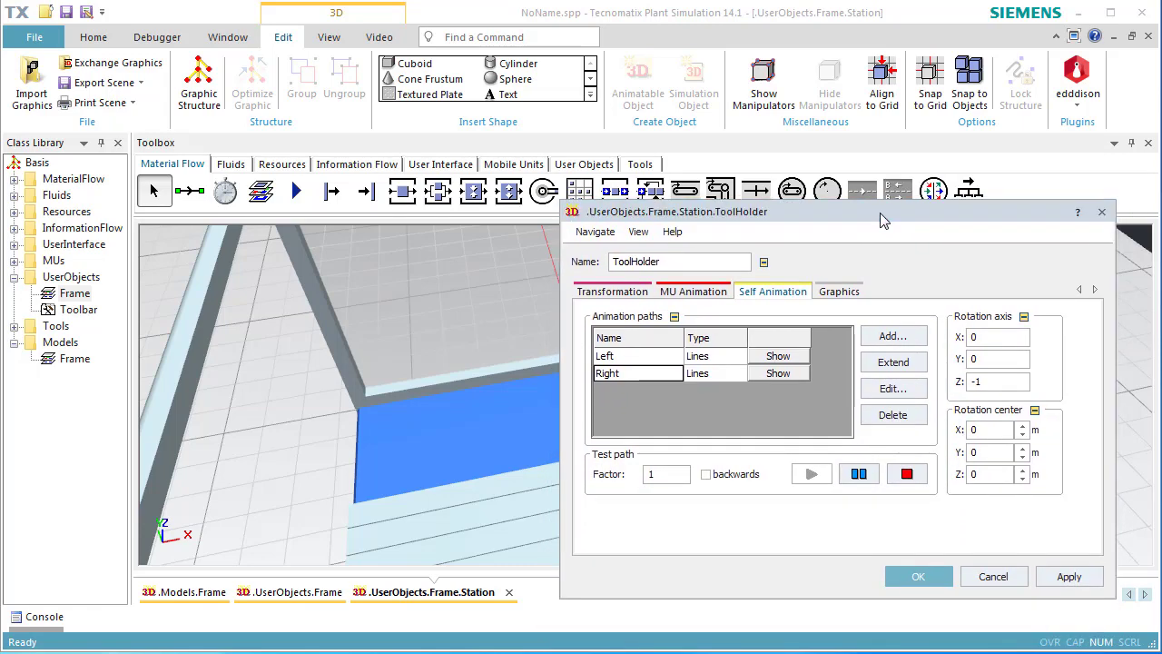
- Add a new animation path named Middle to the tool holder
{"action": "left_click", "coordinate": [889, 336]}
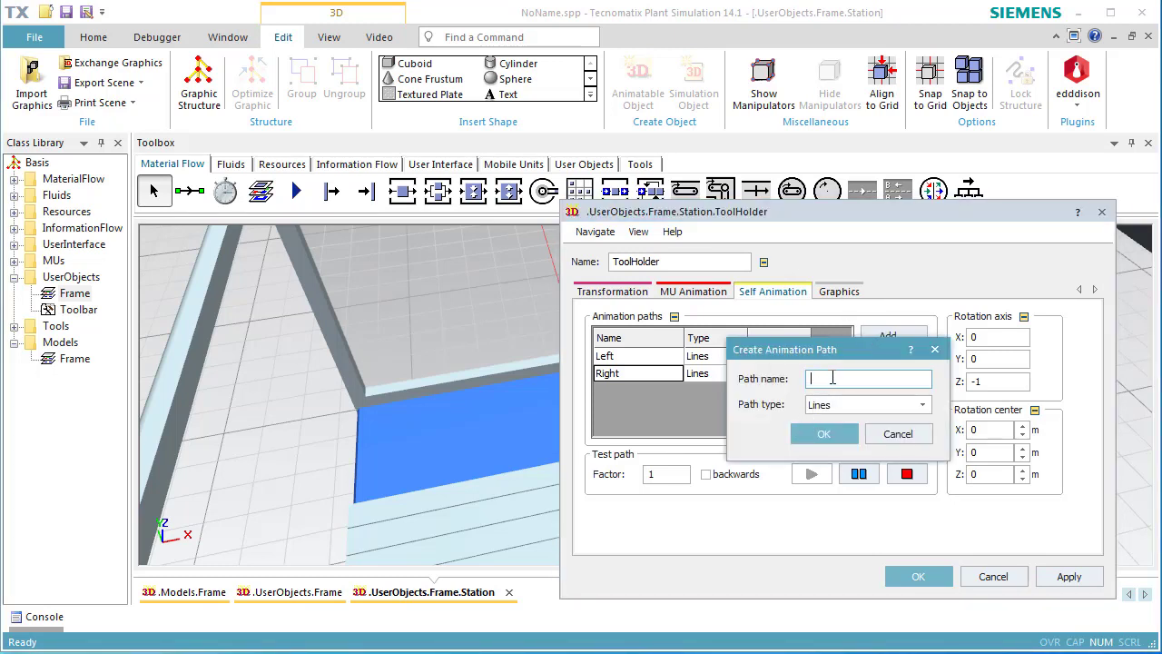
{"action": "type", "text": "Middle"}
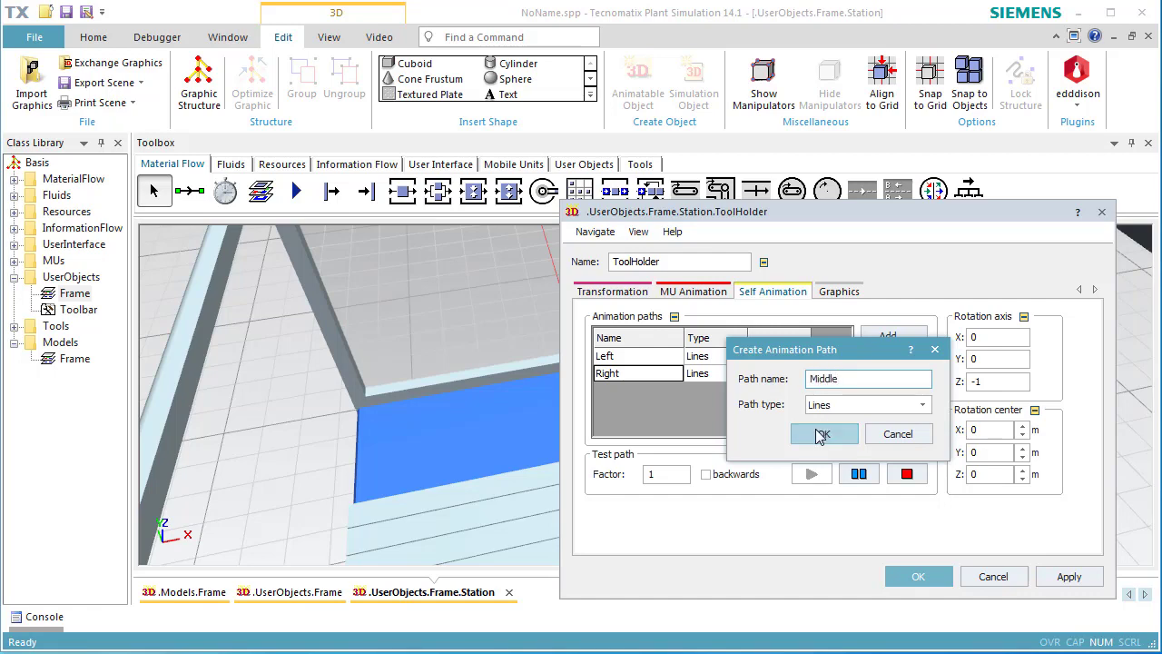
{"action": "left_click", "coordinate": [822, 432]}
{"action": "left_click", "coordinate": [647, 396]}
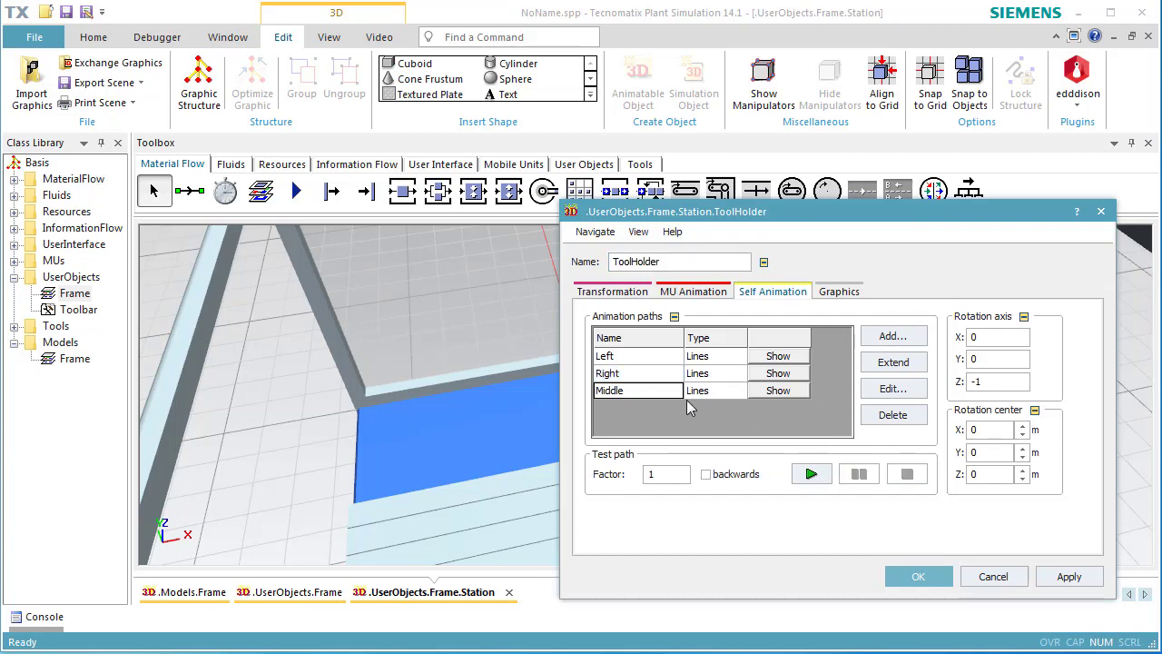
- Set Middle's first anchor point to X 0.8 with 0.01 travel time, and add a second point
{"action": "left_click", "coordinate": [877, 388]}
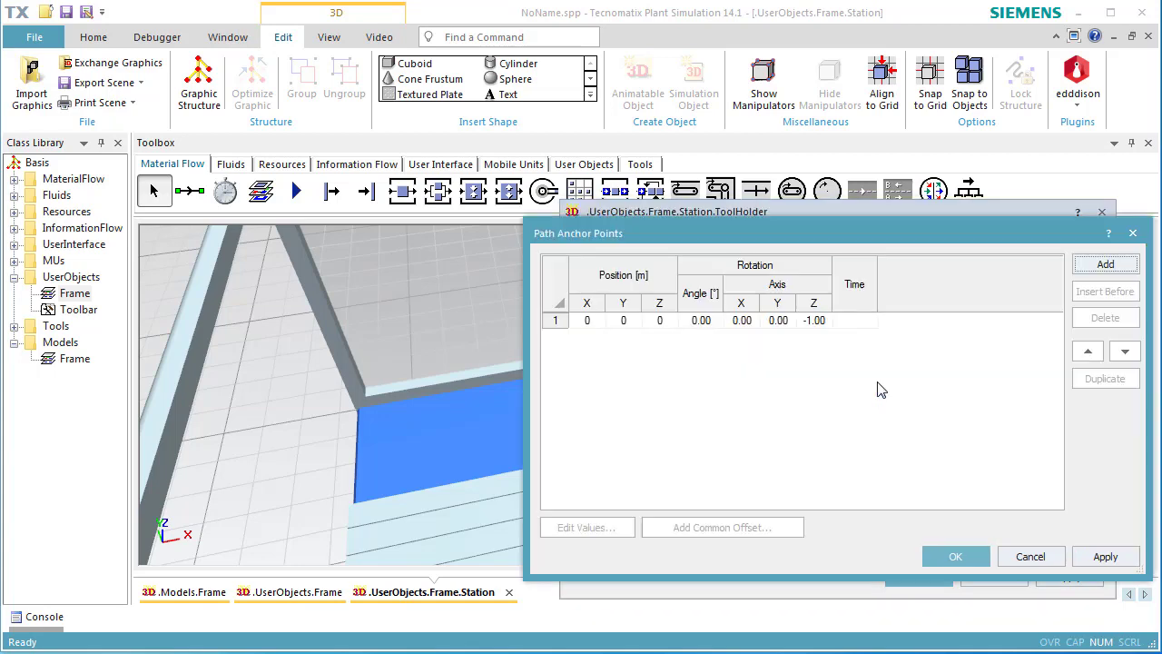
{"action": "left_click", "coordinate": [637, 324]}
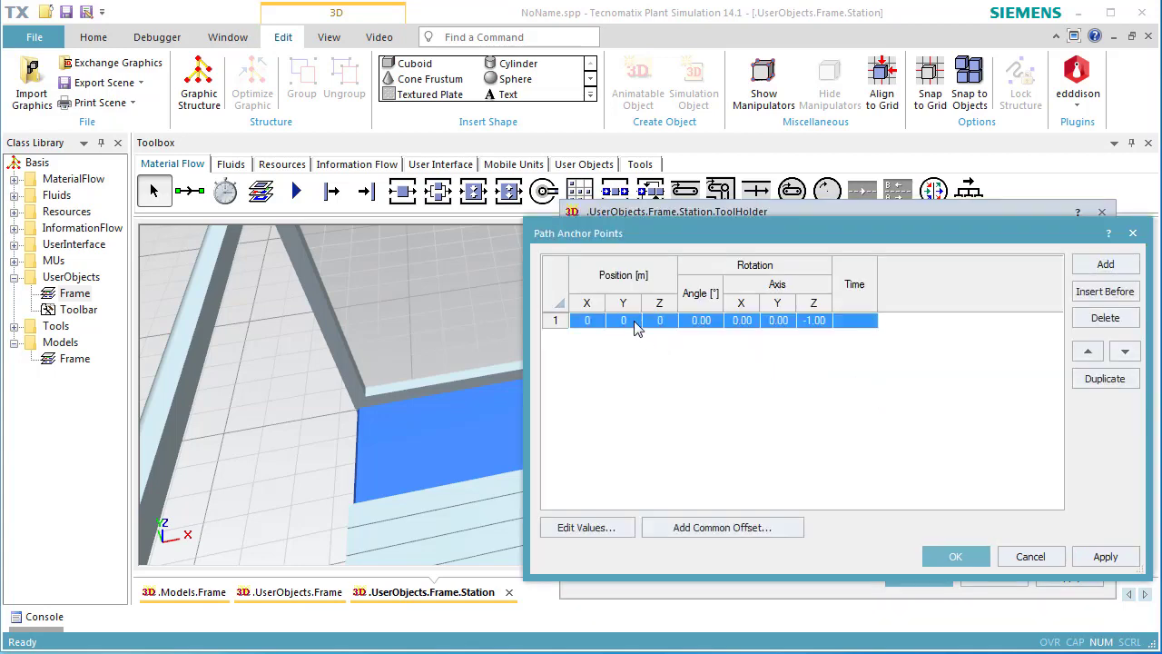
{"action": "double_click", "coordinate": [636, 323]}
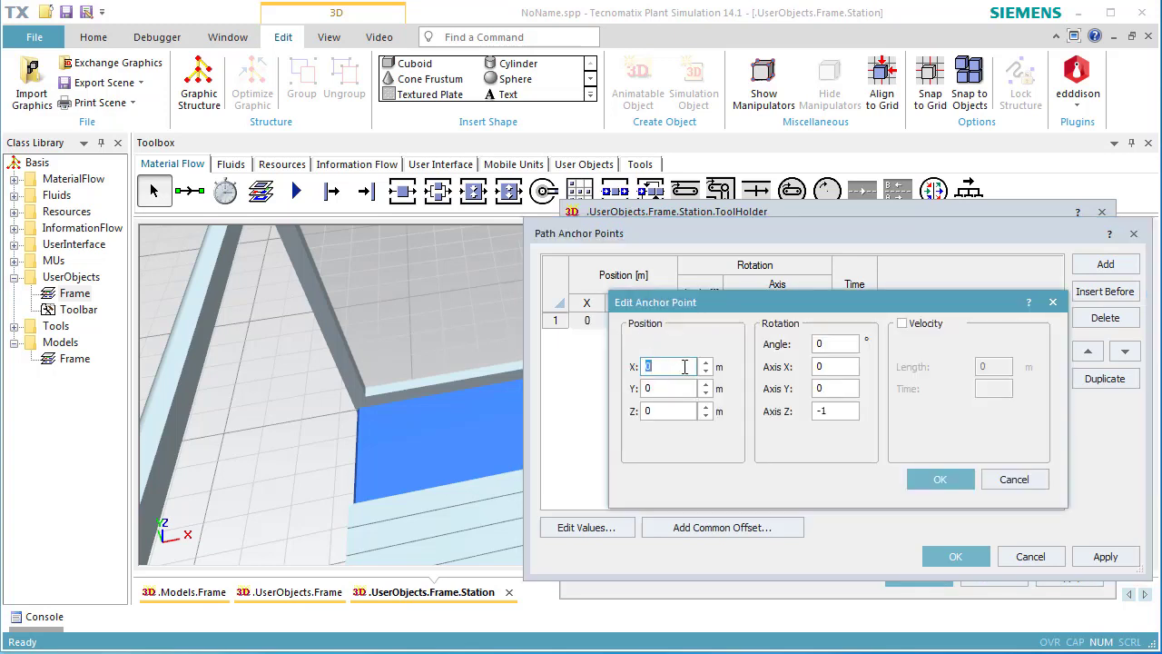
{"action": "type", "text": "0.8"}
{"action": "left_click", "coordinate": [901, 323]}
{"action": "left_click", "coordinate": [989, 389]}
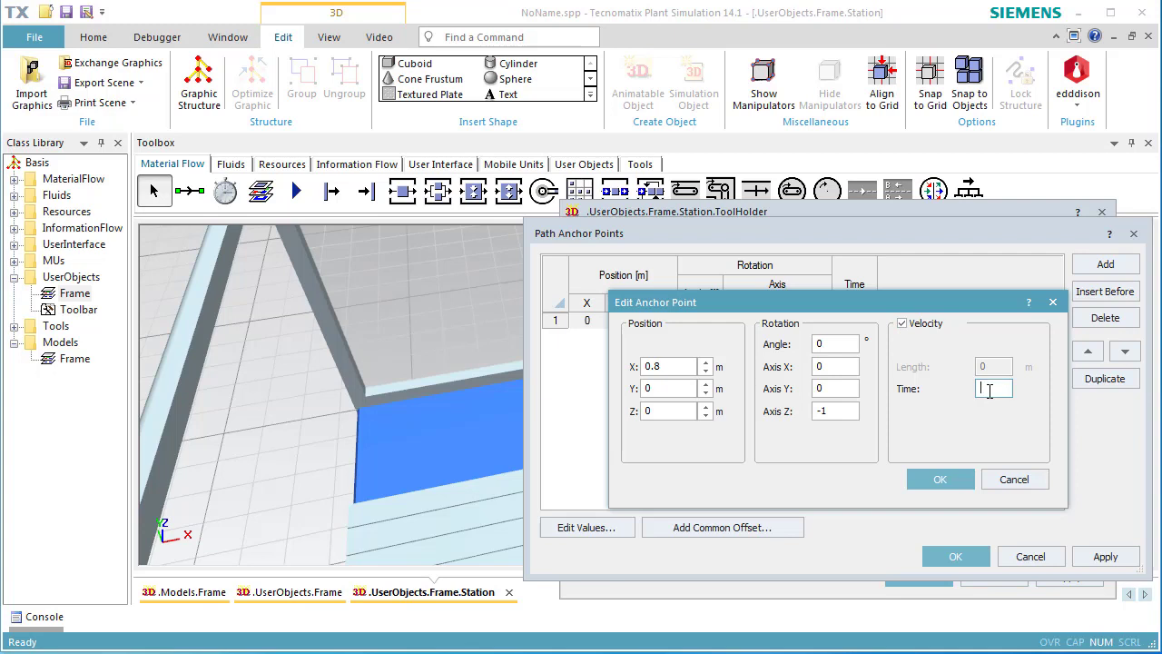
{"action": "key", "text": "BackSpace"}
{"action": "type", "text": "0.01"}
{"action": "left_click", "coordinate": [968, 478]}
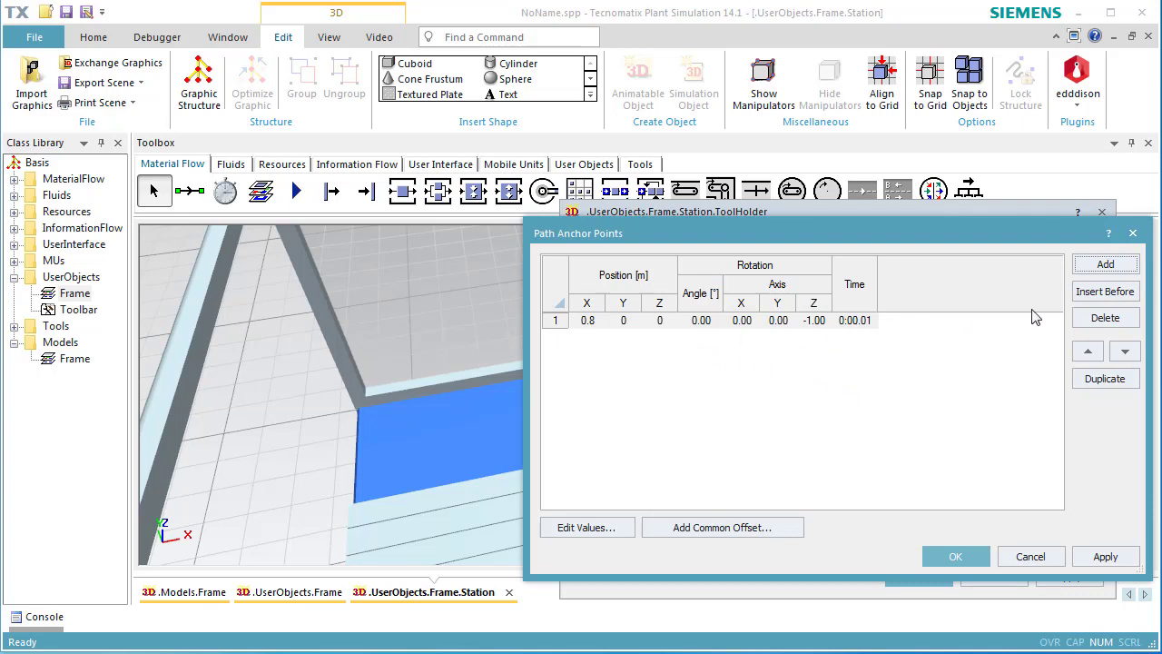
{"action": "left_click", "coordinate": [1094, 268]}
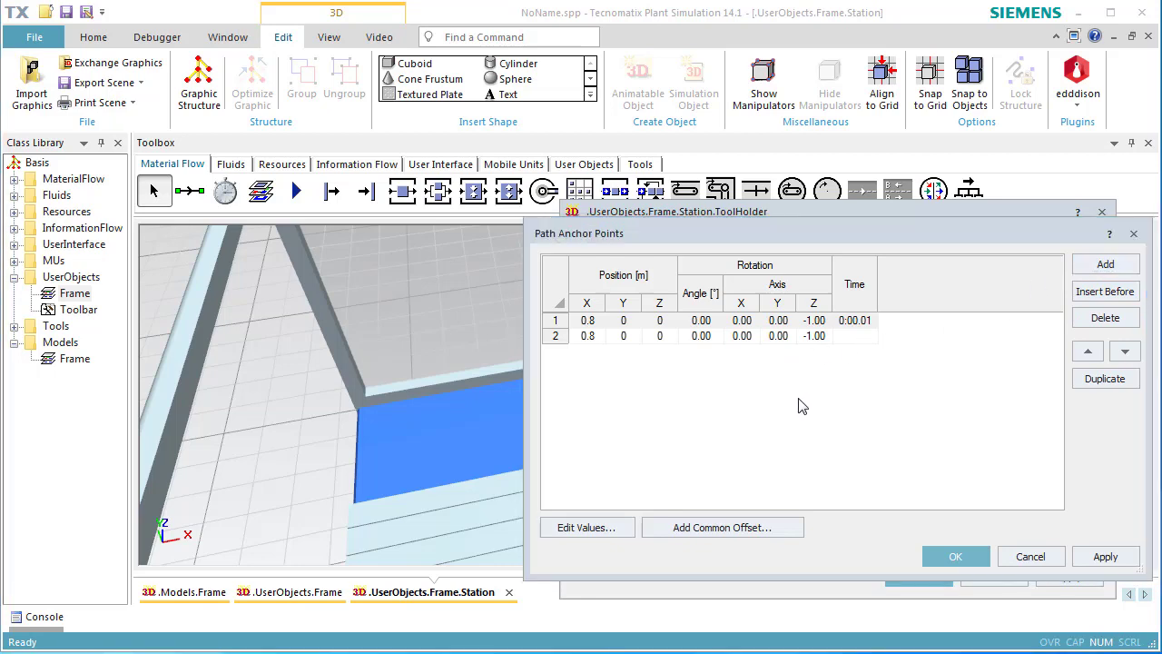
{"action": "left_click", "coordinate": [940, 560]}
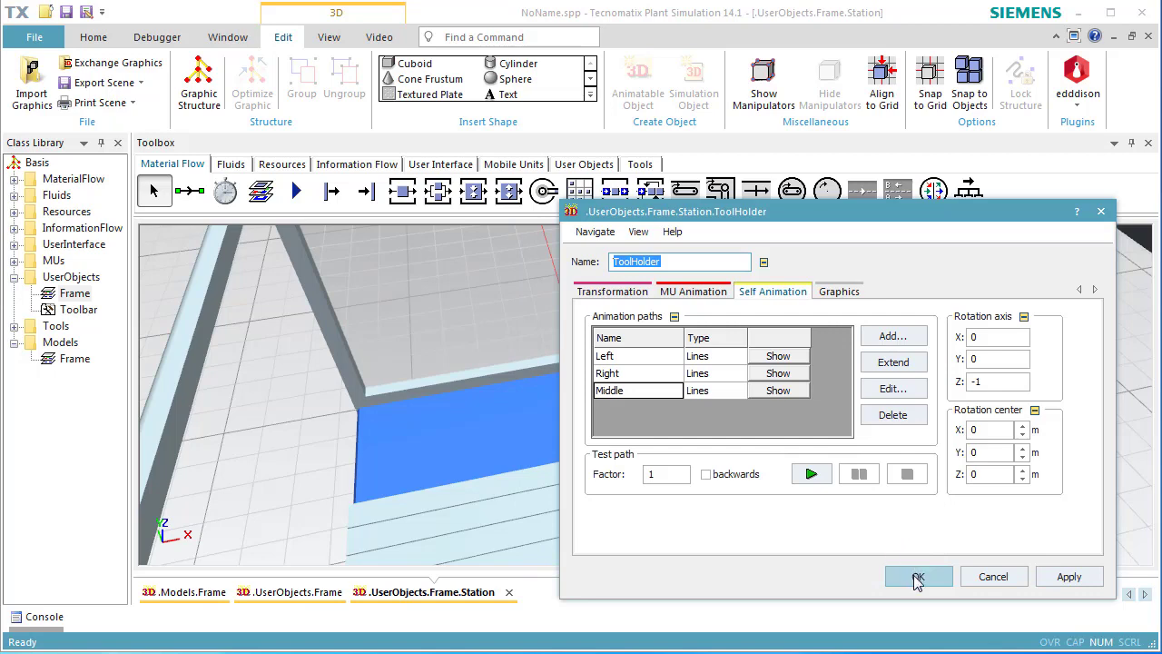
- Confirm the ToolHolder settings and close the Station window to return to the Frame
{"action": "left_click", "coordinate": [915, 578]}
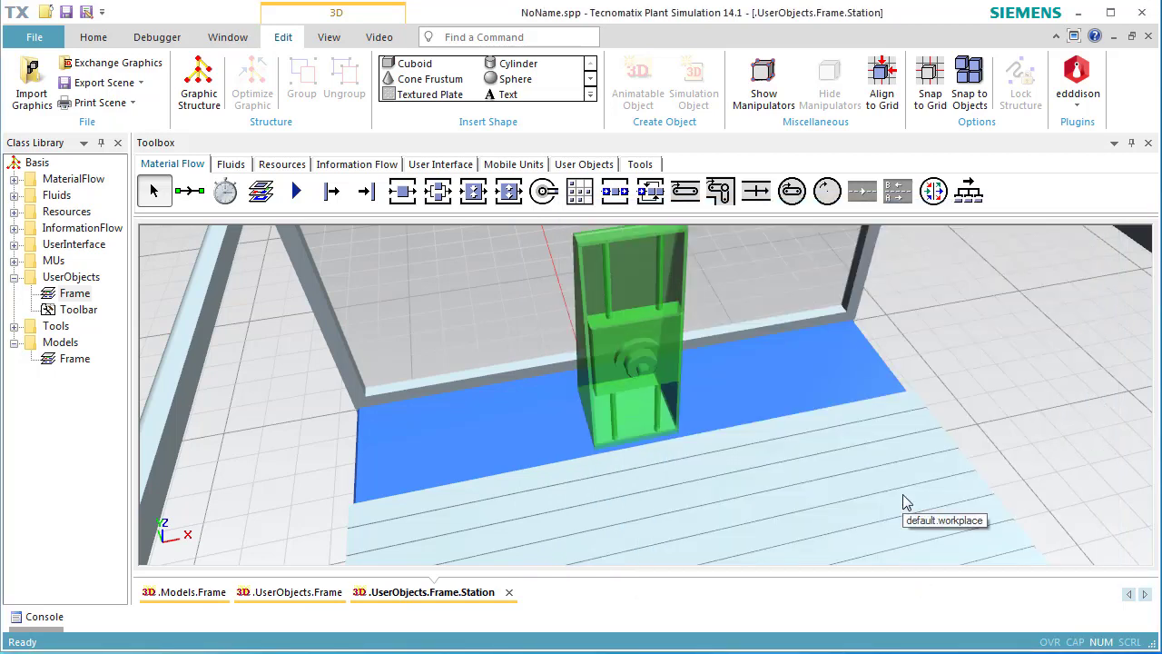
{"action": "scroll", "coordinate": [903, 502], "scroll_direction": "down", "scroll_amount": 3}
{"action": "scroll", "coordinate": [905, 506], "scroll_direction": "down", "scroll_amount": 3}
{"action": "middle_click_drag", "start_coordinate": [899, 488], "coordinate": [767, 373]}
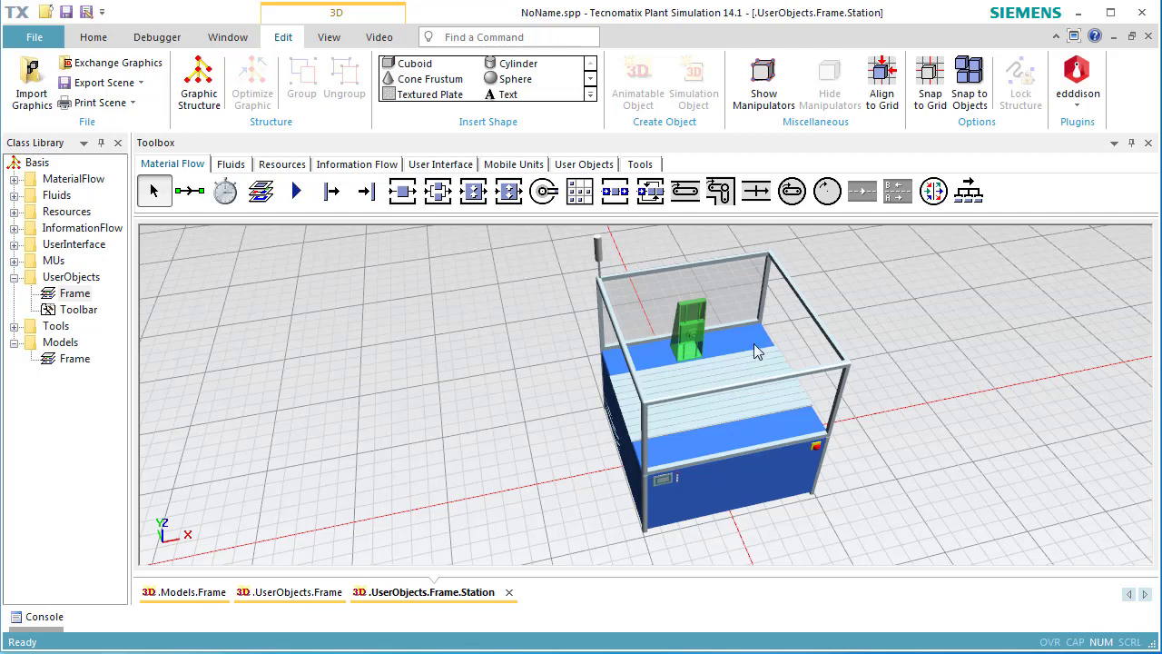
{"action": "left_click", "coordinate": [1149, 37]}
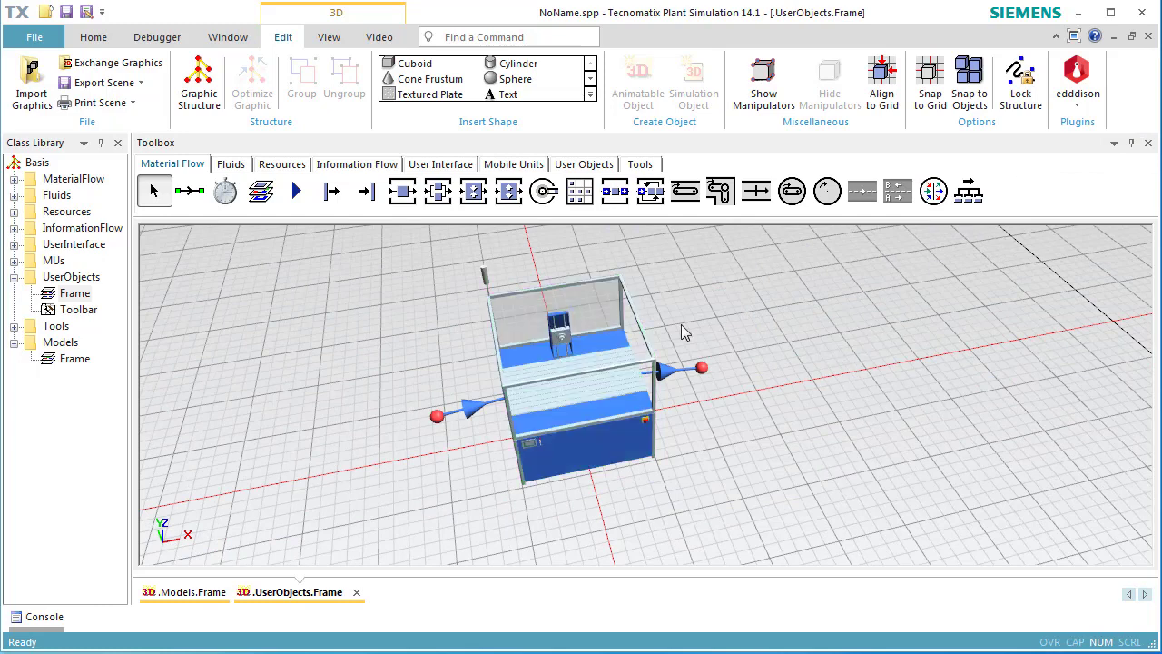
- Insert a Method beside the station and rename it onEntrance
{"action": "left_click", "coordinate": [336, 169]}
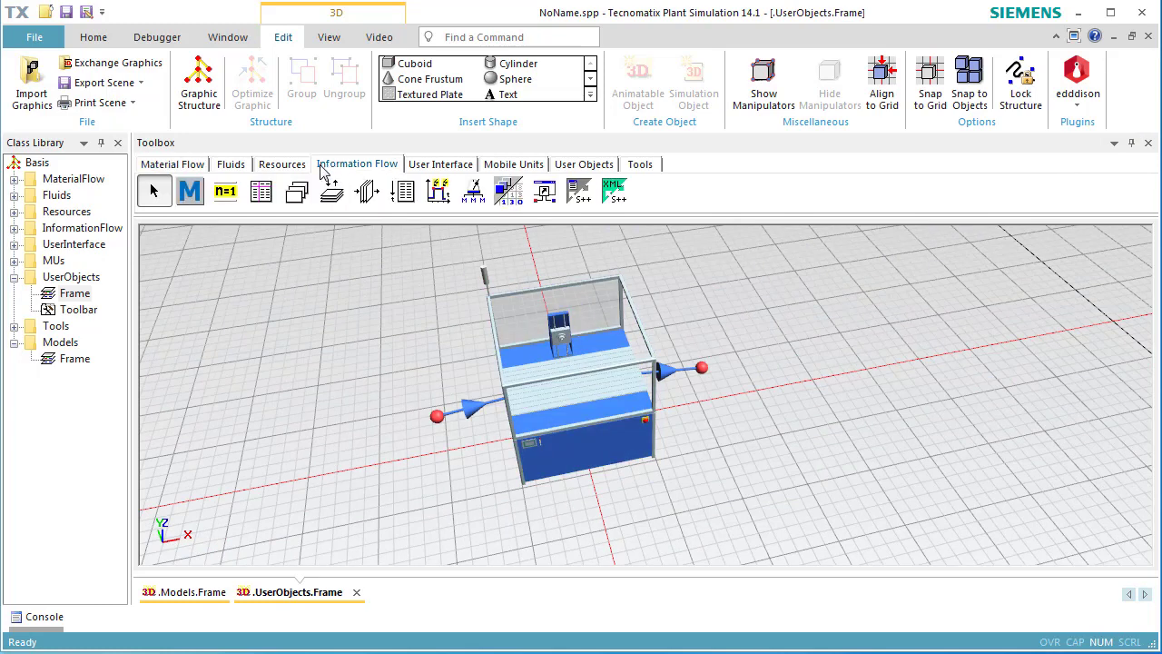
{"action": "left_click", "coordinate": [190, 190]}
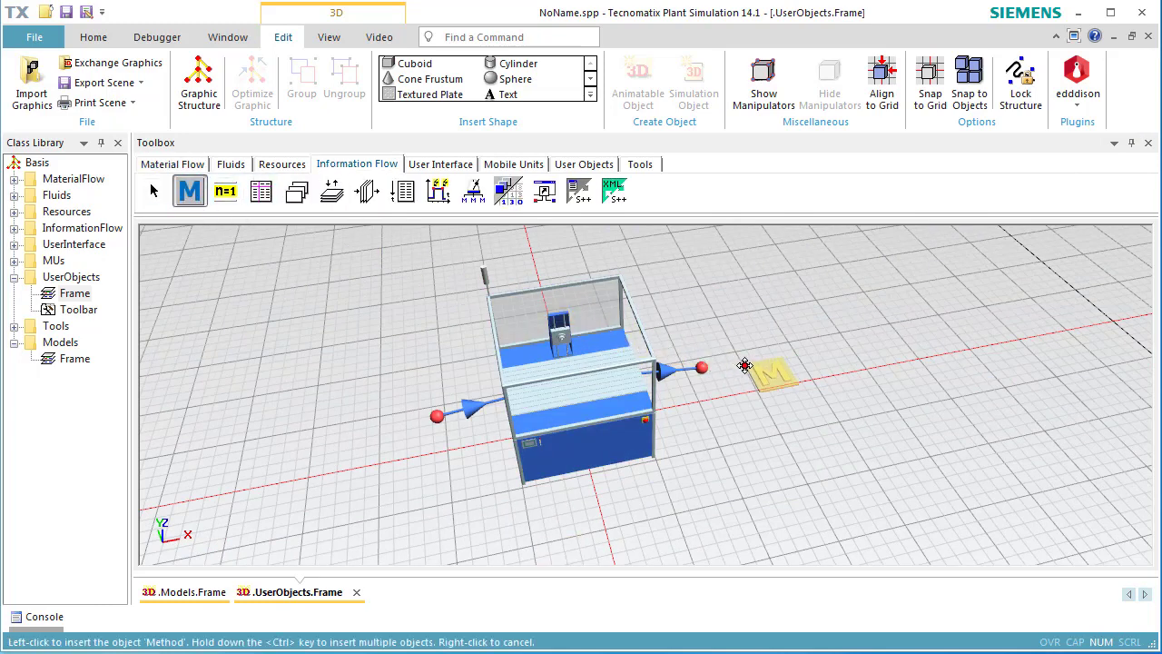
{"action": "left_click", "coordinate": [752, 365]}
{"action": "key", "text": "F2"}
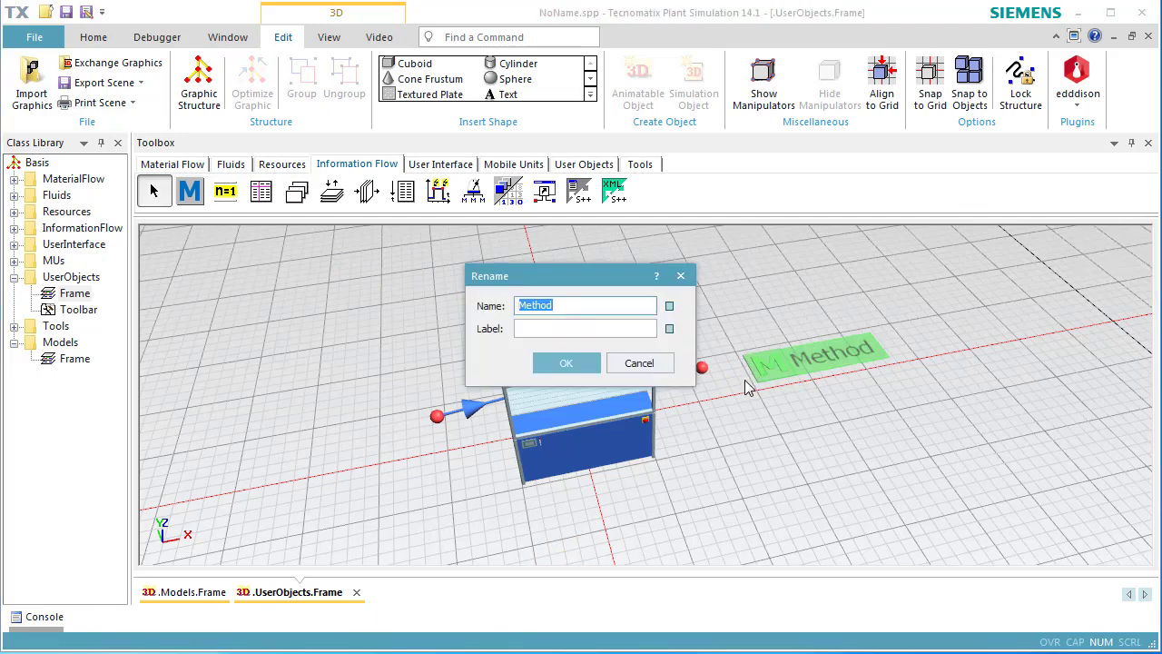
{"action": "type", "text": "onEntrance"}
{"action": "left_click", "coordinate": [585, 363]}
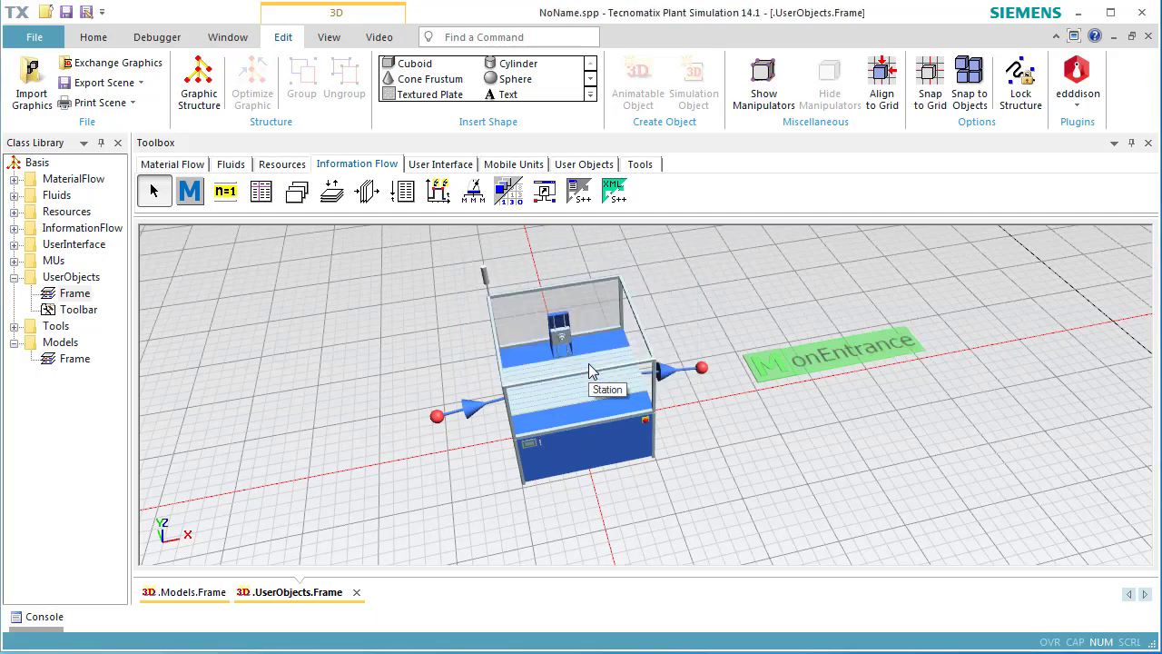
- Set the Station's processing time to 0:22 and recovery time to 5, starting when the part exits
{"action": "double_click", "coordinate": [588, 370]}
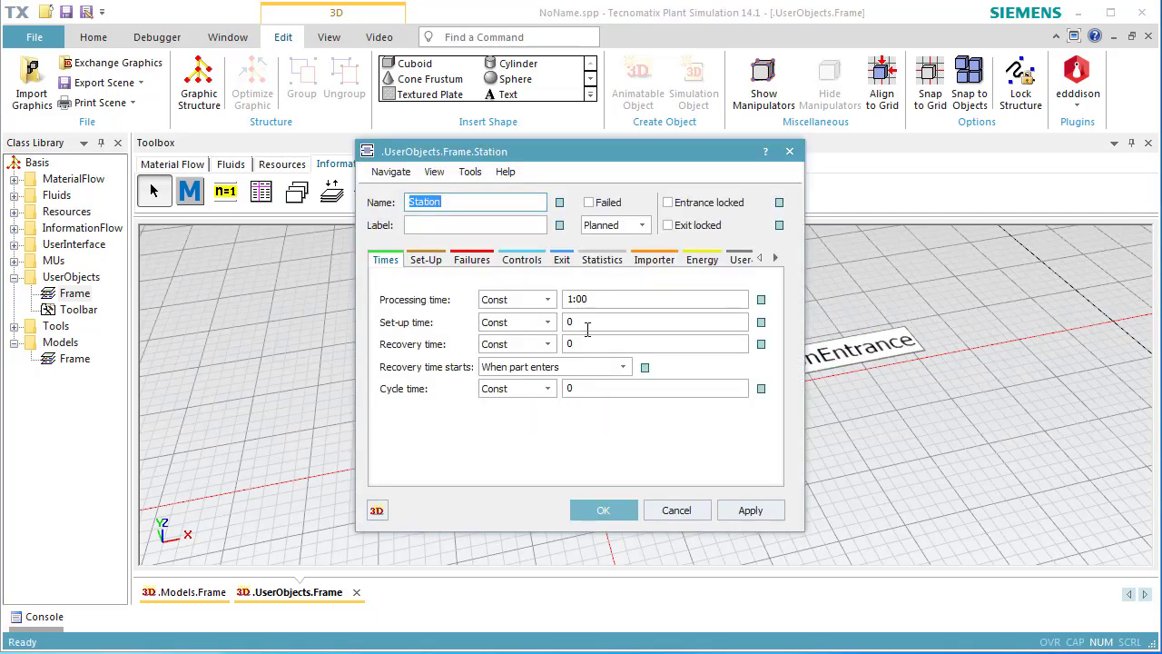
{"action": "double_click", "coordinate": [601, 298]}
{"action": "type", "text": "2"}
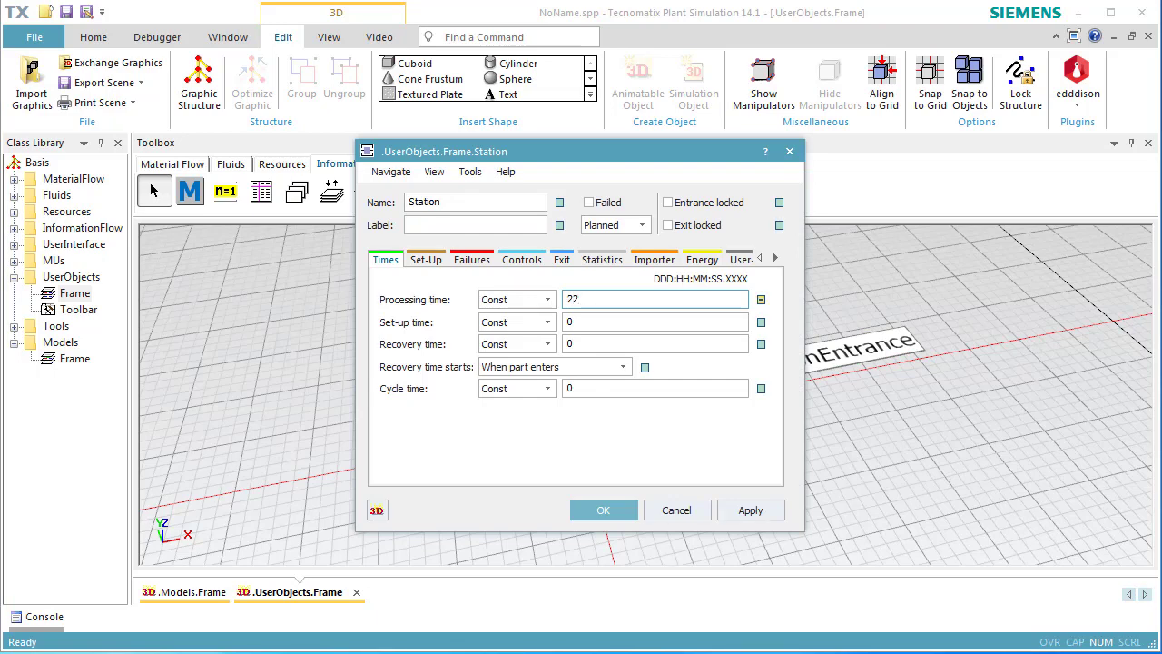
{"action": "type", "text": "2"}
{"action": "key", "text": "Home"}
{"action": "type", "text": "0:"}
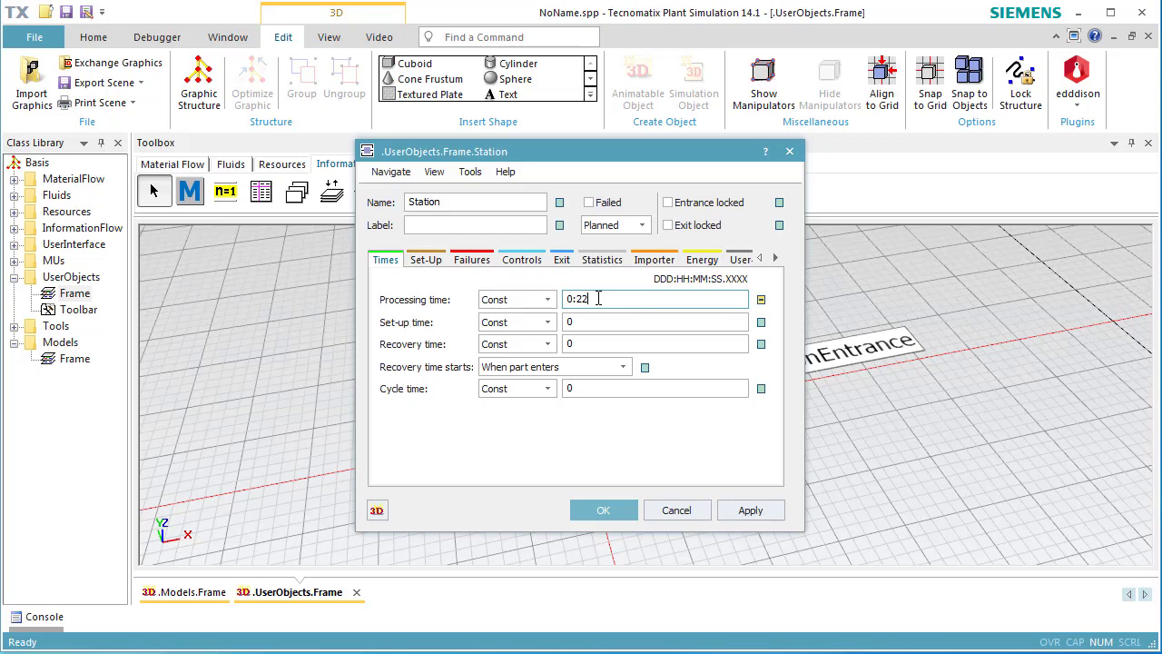
{"action": "double_click", "coordinate": [606, 342]}
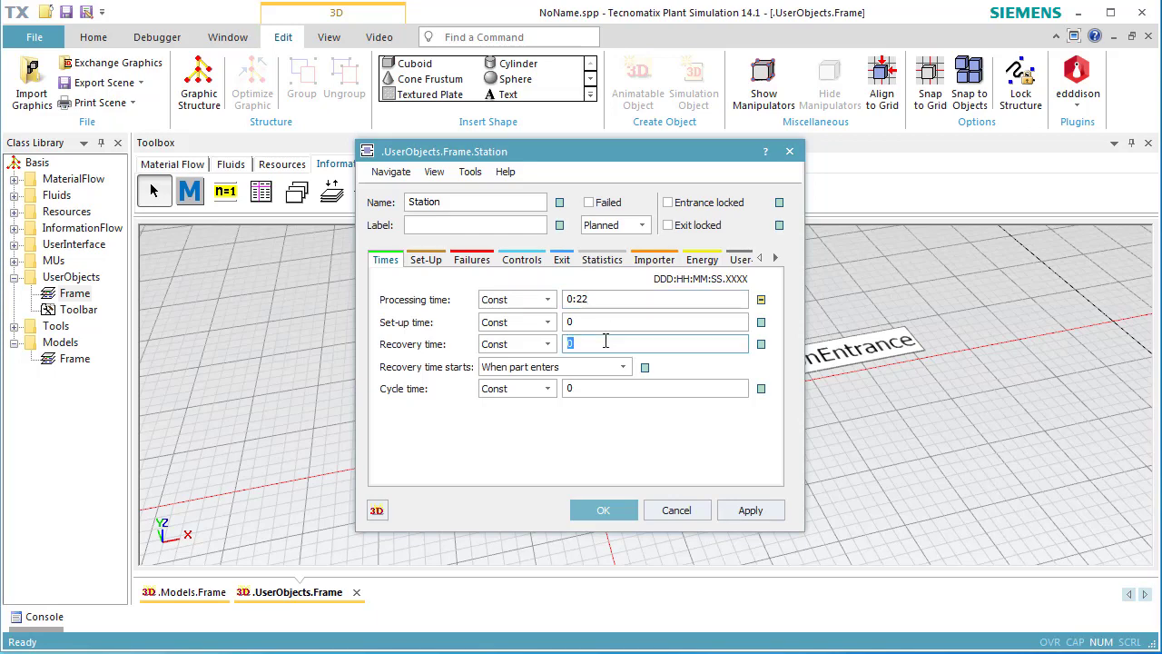
{"action": "type", "text": "5"}
{"action": "left_click", "coordinate": [606, 369]}
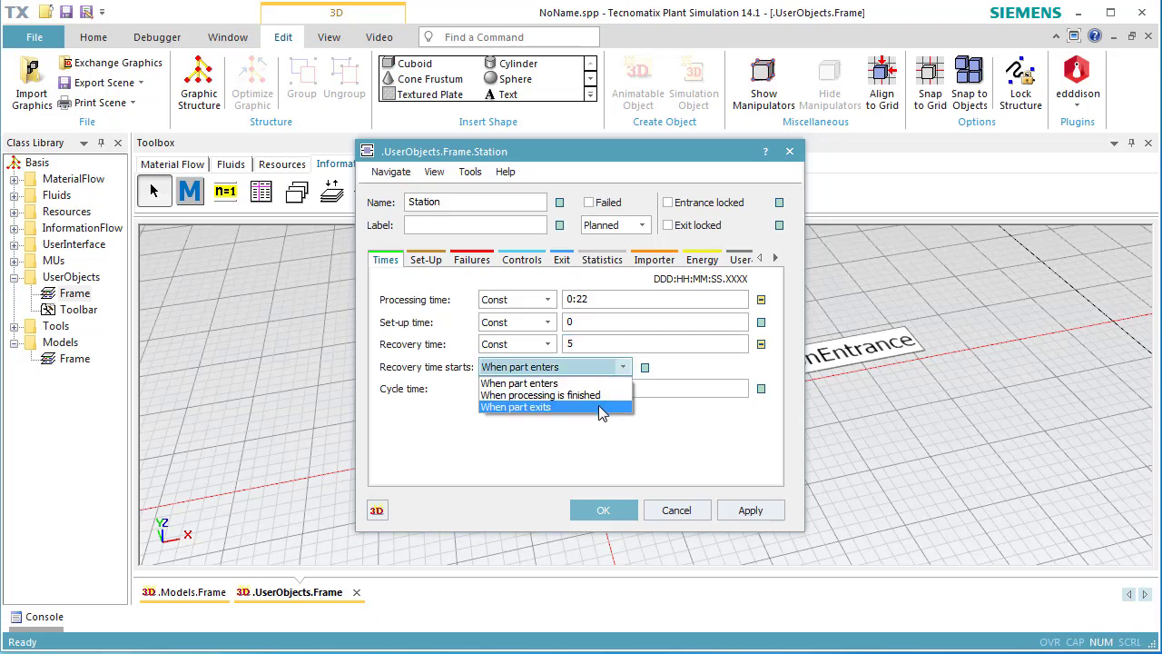
{"action": "left_click", "coordinate": [598, 405]}
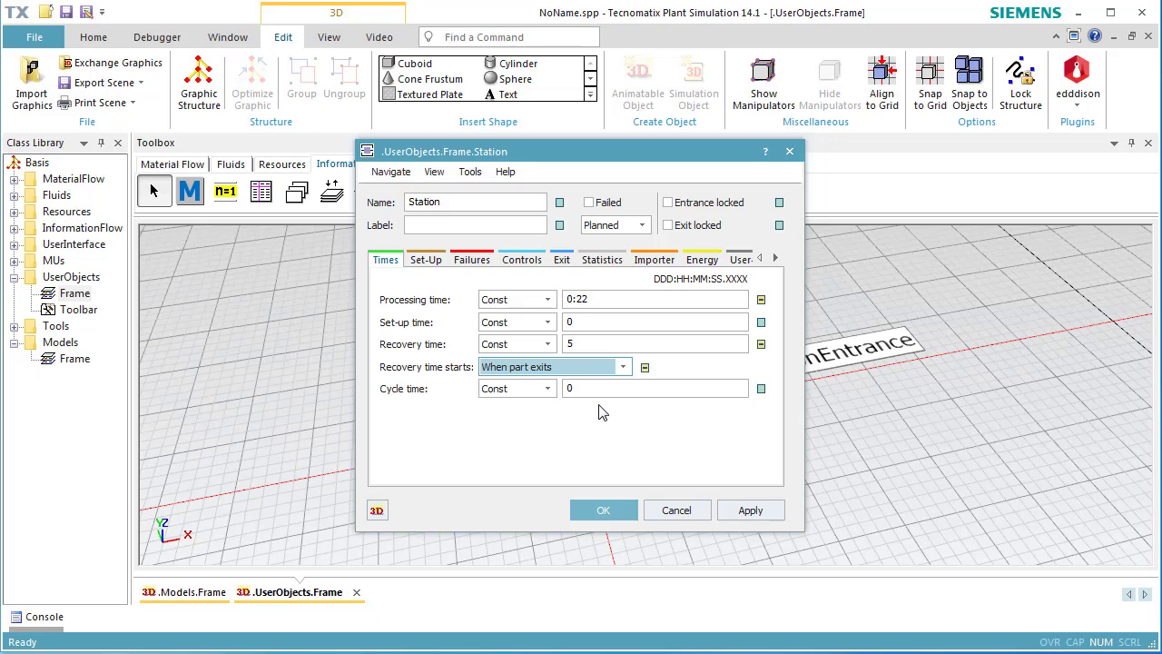
{"action": "left_click", "coordinate": [522, 259]}
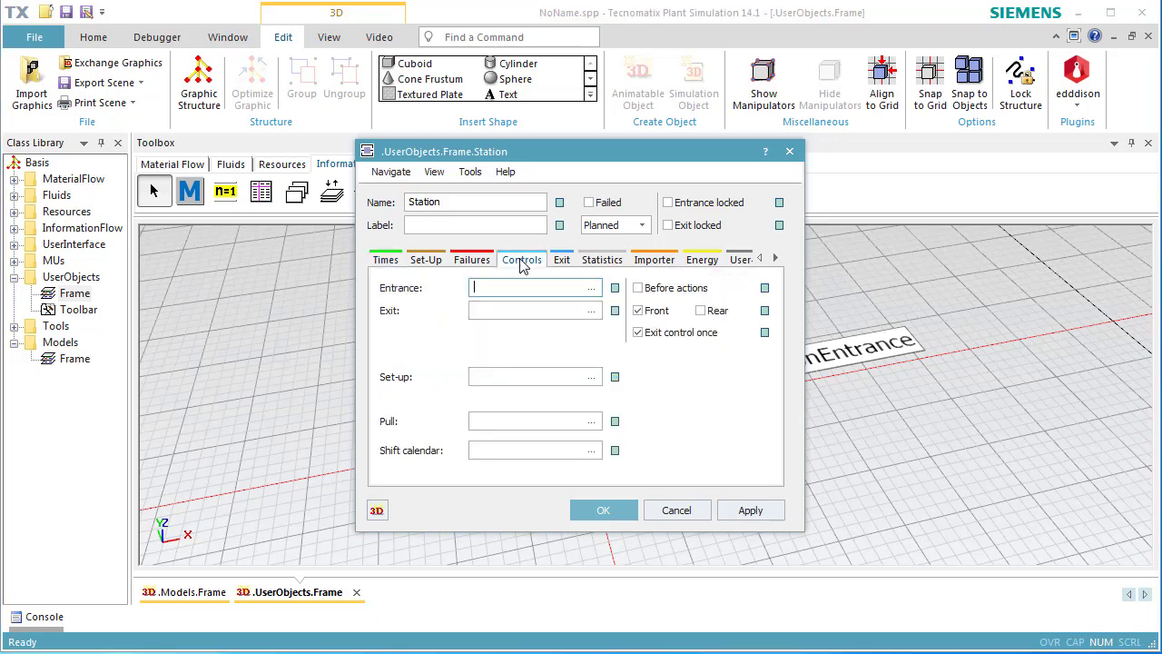
- Assign the onEntrance method as the Station's entrance control and confirm the dialog
{"action": "left_click", "coordinate": [591, 287]}
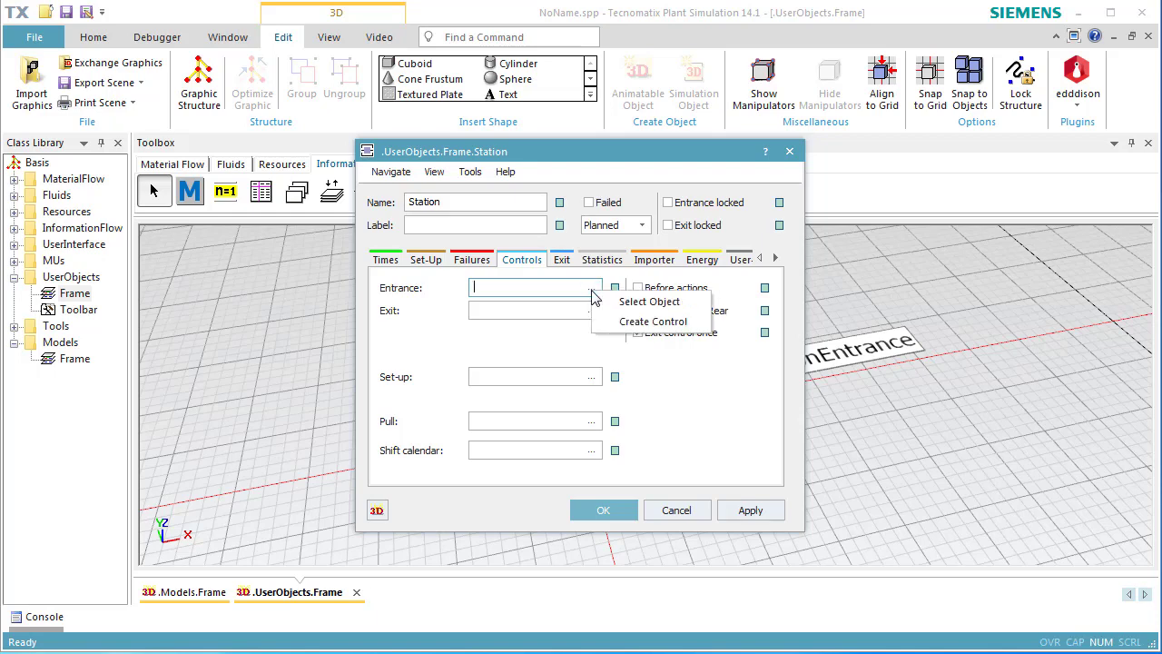
{"action": "left_click", "coordinate": [618, 311]}
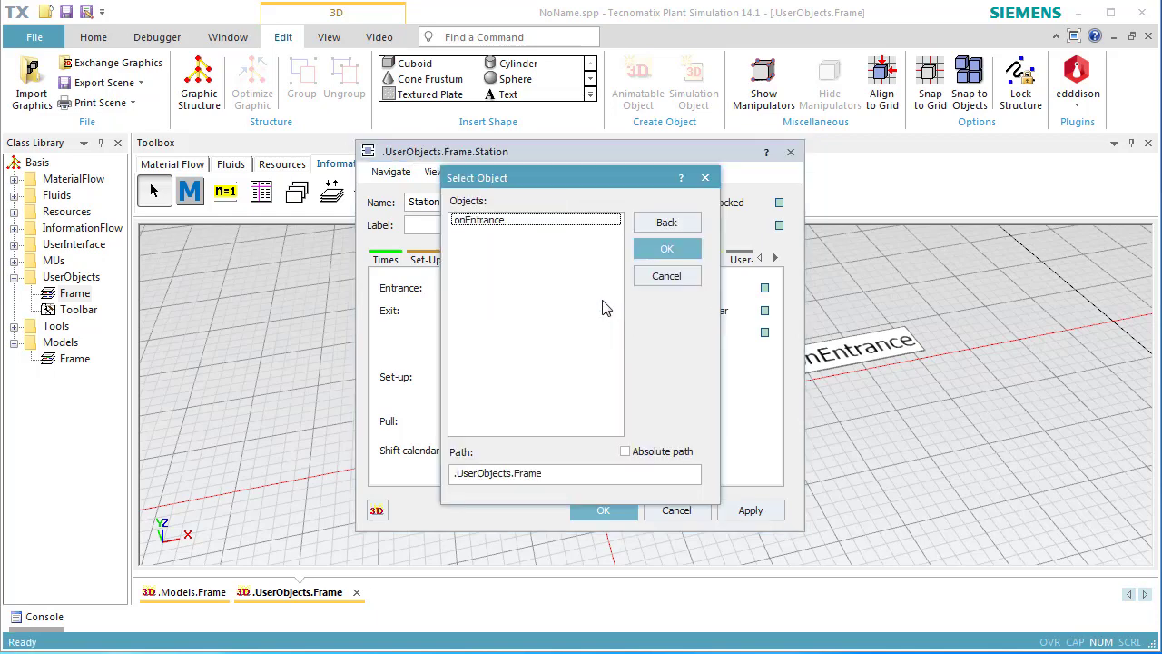
{"action": "left_click", "coordinate": [505, 223]}
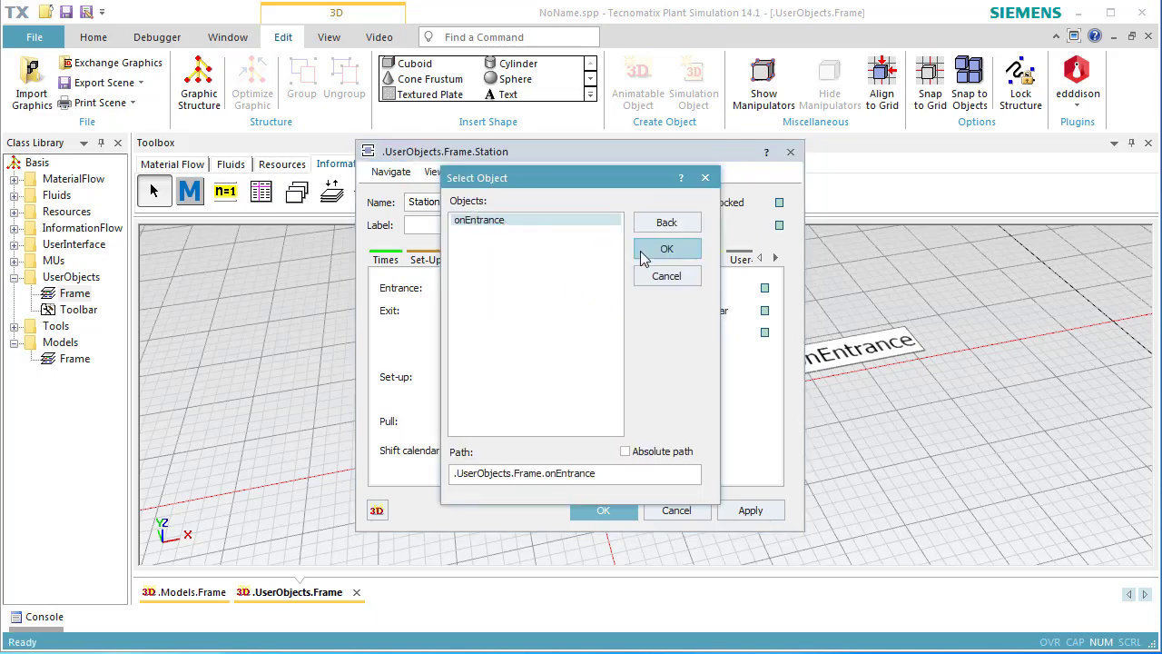
{"action": "left_click", "coordinate": [646, 253]}
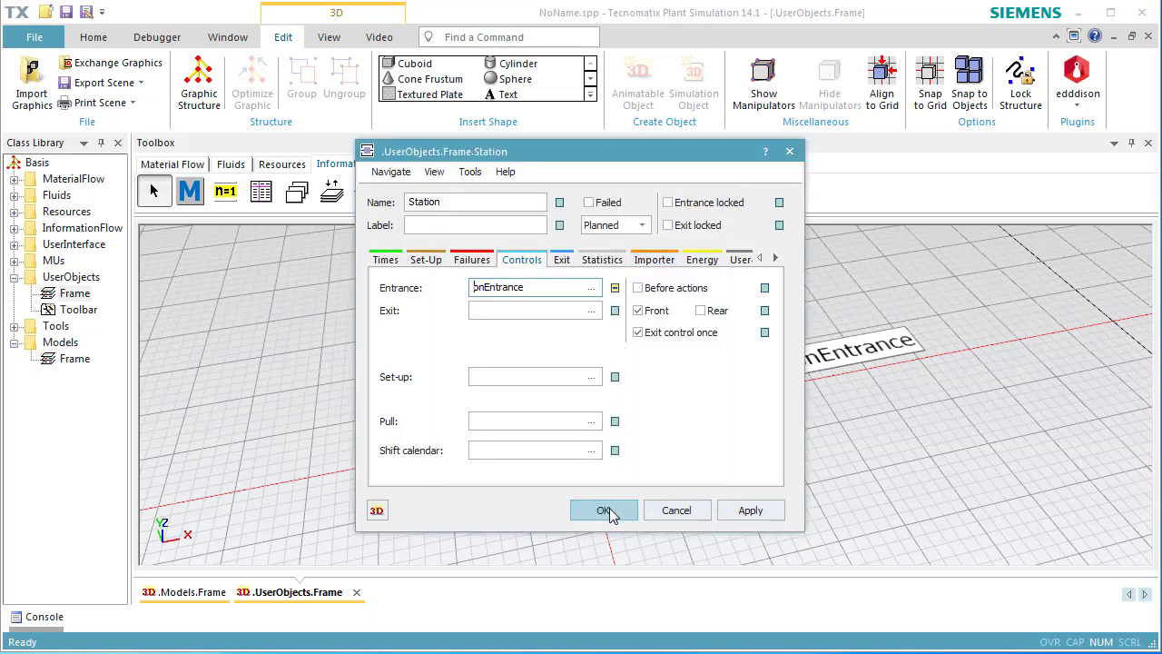
{"action": "left_click", "coordinate": [606, 510]}
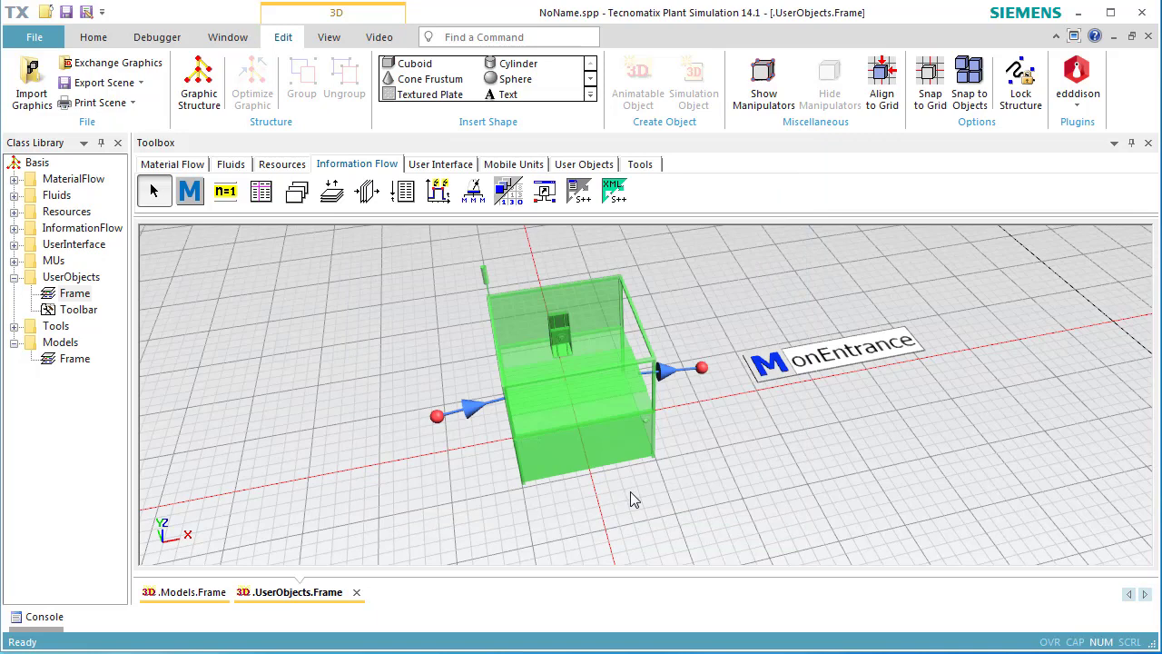
- Write the first if block that resets, schedules and plays the left animation, followed by wait 1
{"action": "double_click", "coordinate": [804, 365]}
{"action": "type", "text": "if "}
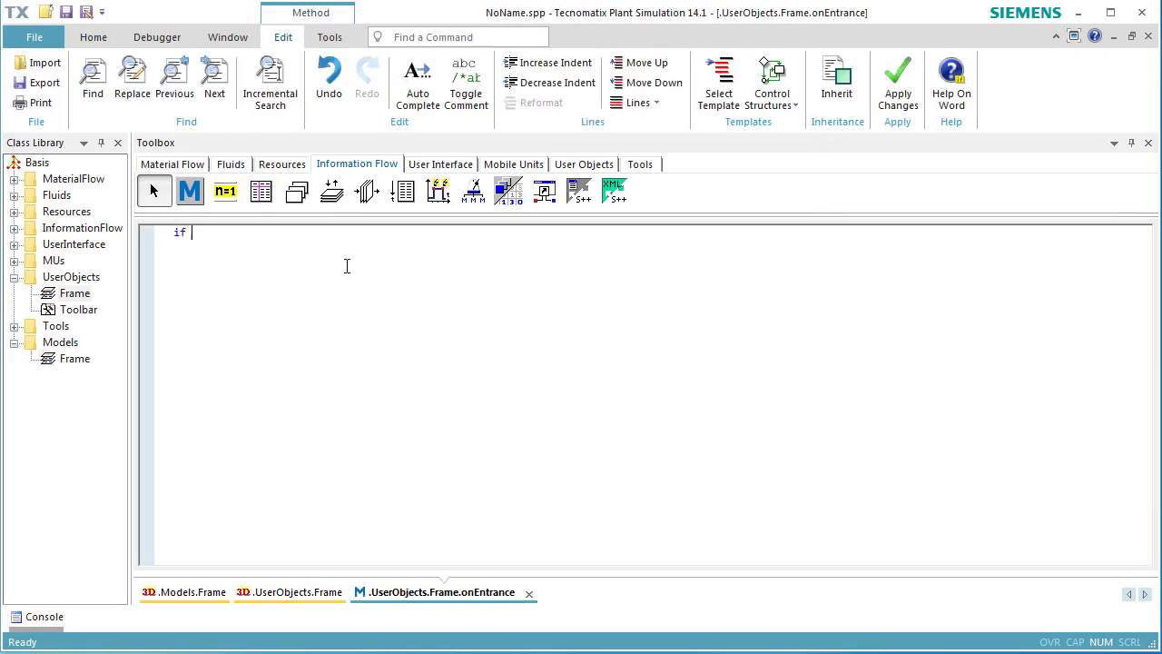
{"action": "type", "text": "is3Dopen and animIcon"}
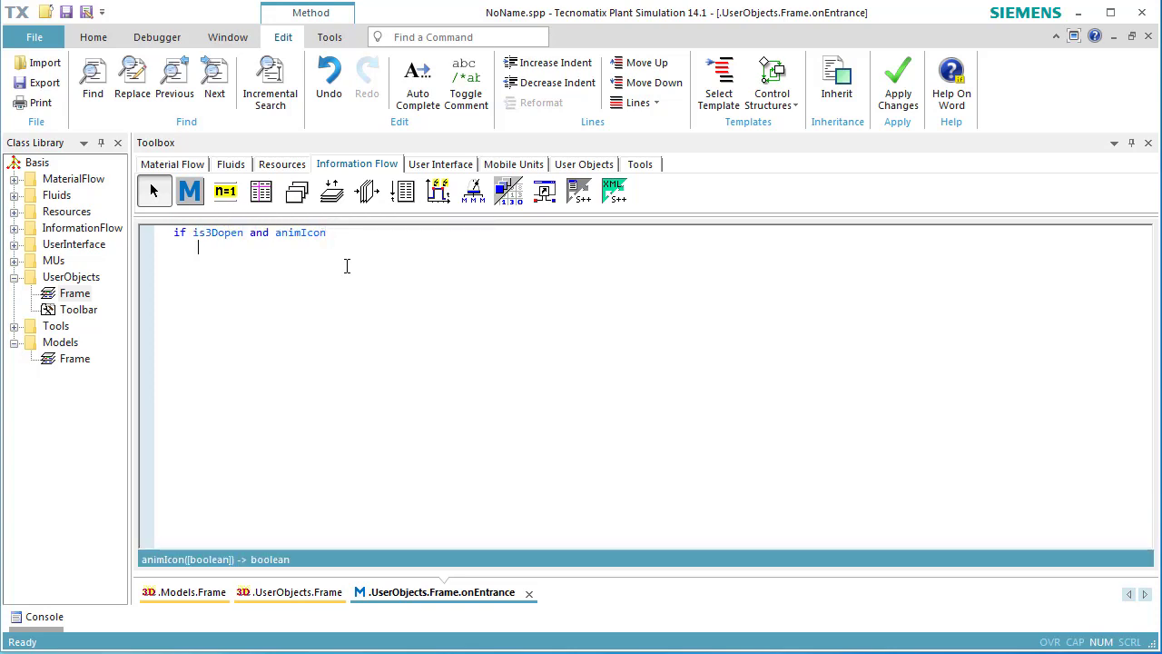
{"action": "key", "text": "Return"}
{"action": "type", "text": "var animations : any := Station._3D.getObject(\"ToolHolder"}
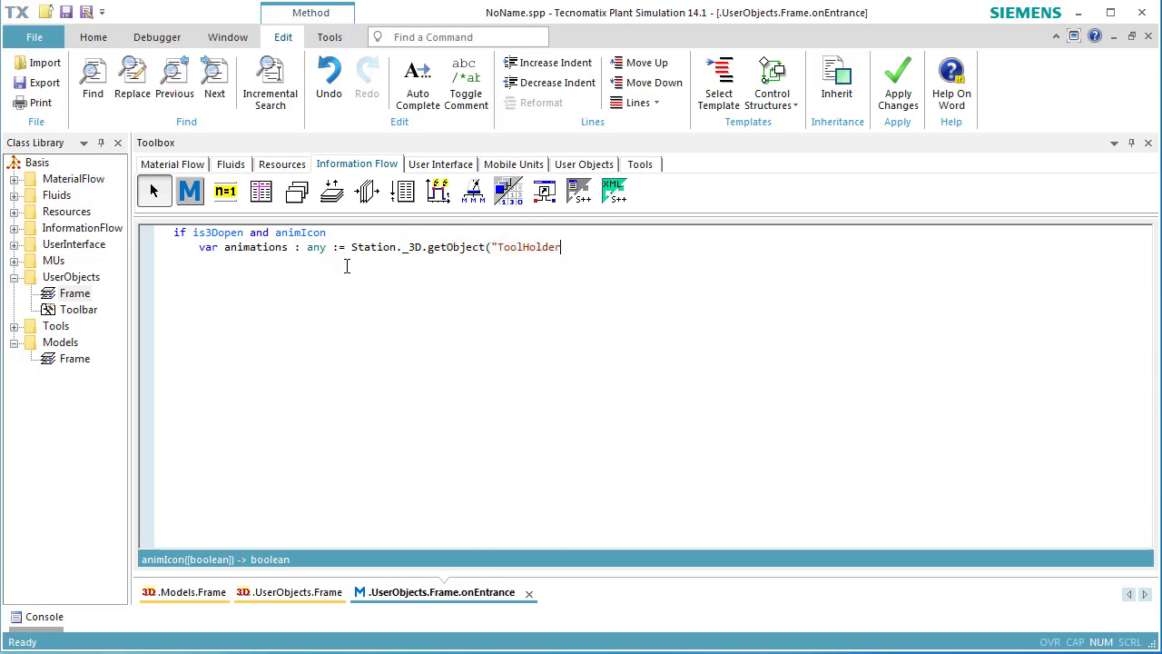
{"action": "type", "text": "\").self"}
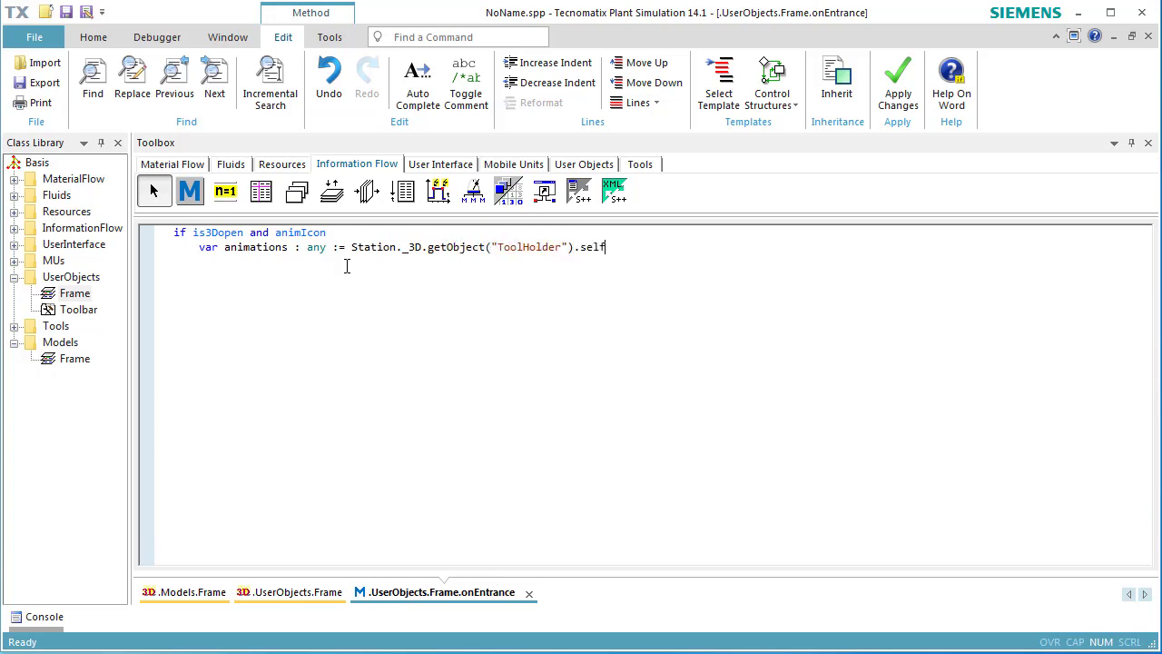
{"action": "type", "text": "Animations"}
{"action": "key", "text": "Return"}
{"action": "type", "text": "animations.resetAn"}
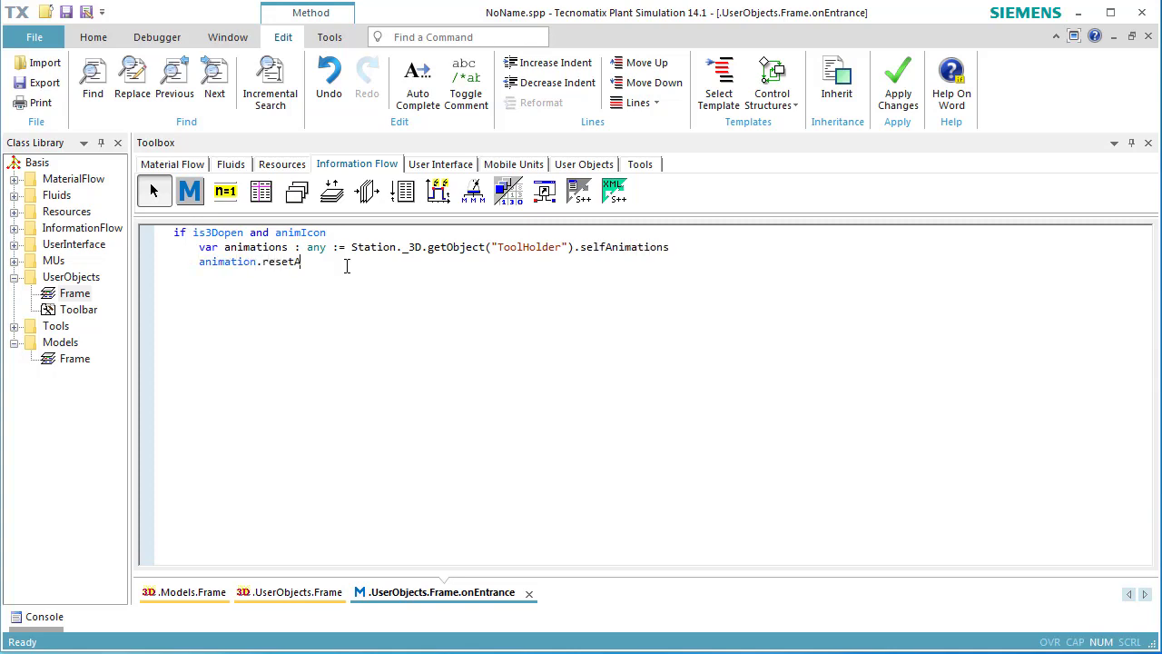
{"action": "type", "text": "imation     "}
{"action": "type", "text": "animations"}
{"action": "type", "text": ".left.sc"}
{"action": "type", "text": "hedule"}
{"action": "left_click", "coordinate": [255, 262]}
{"action": "type", "text": "s"}
{"action": "left_click", "coordinate": [376, 278]}
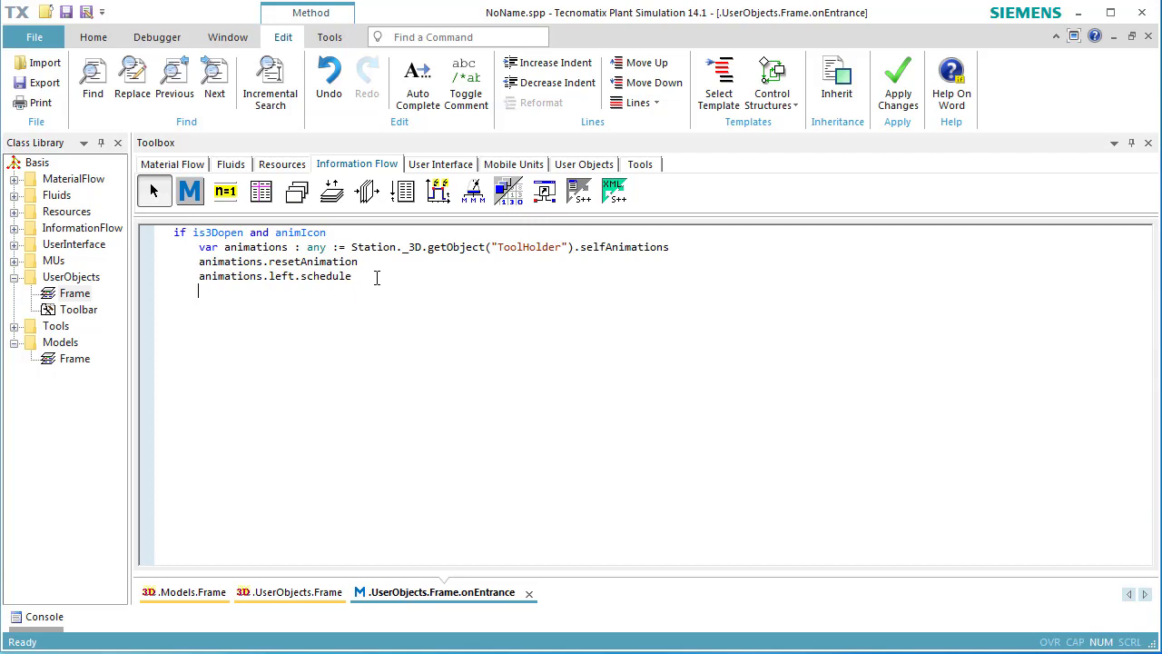
{"action": "type", "text": "animations.play"}
{"action": "key", "text": "Return"}
{"action": "type", "text": "end"}
{"action": "key", "text": "Return"}
{"action": "key", "text": "Return"}
{"action": "type", "text": "wait 1"}
{"action": "key", "text": "Return"}
- Add the blocks for the right and Middle animations with a final wait 1, and apply the code
{"action": "type", "text": "if is3"}
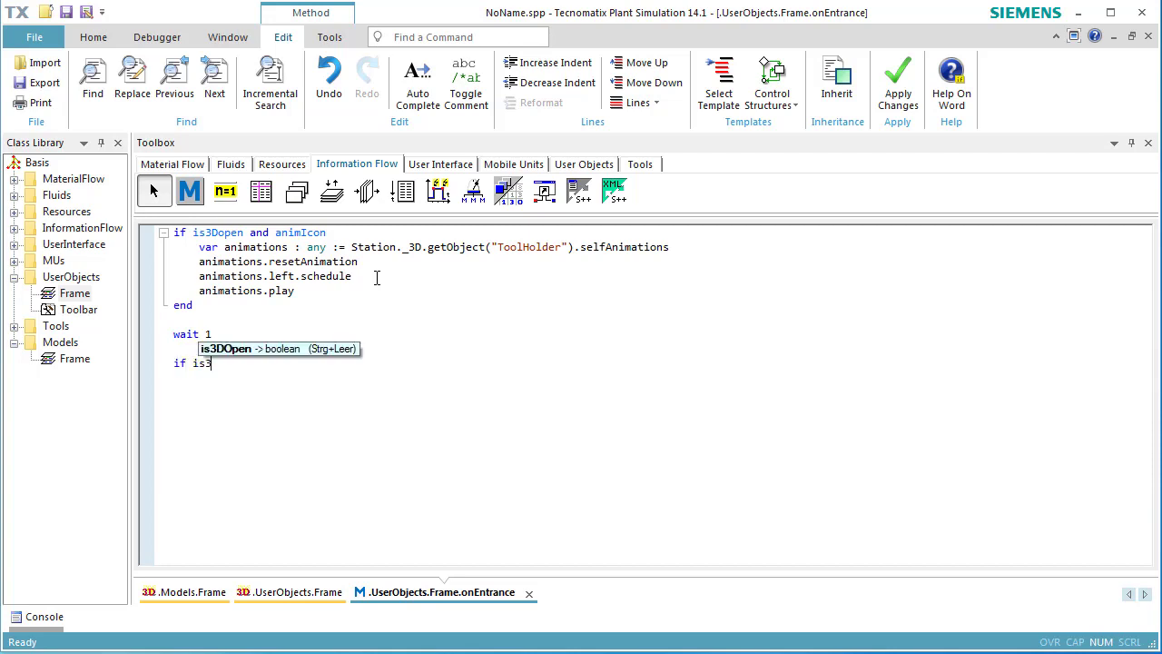
{"action": "type", "text": "Dopen and anim"}
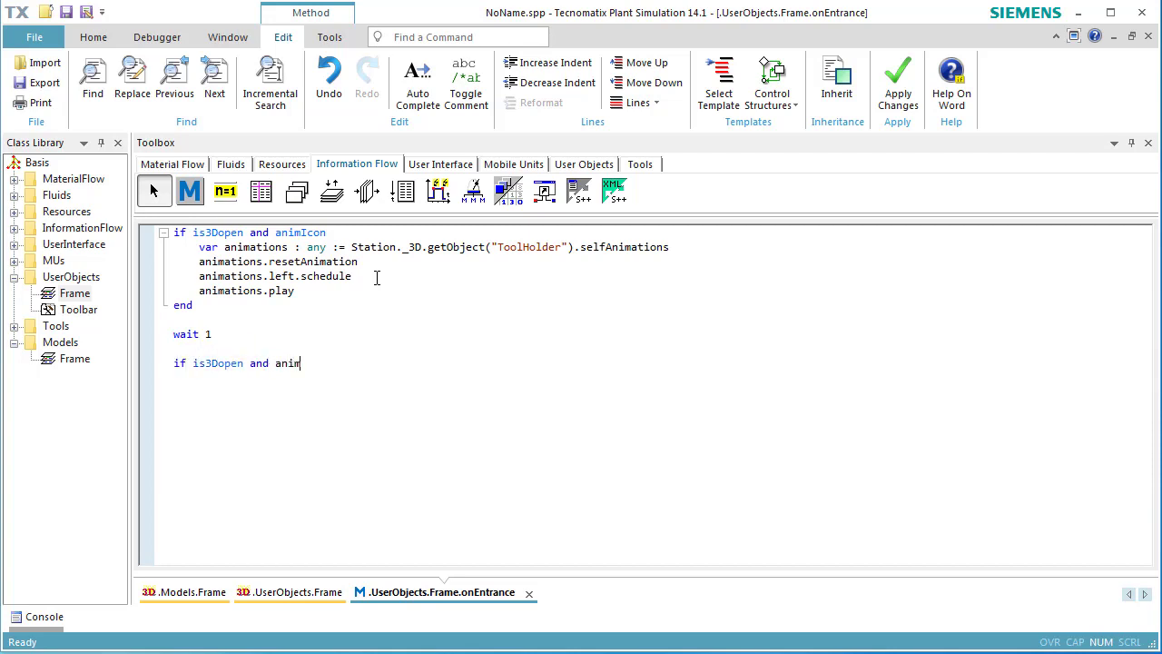
{"action": "type", "text": "Icon \t"}
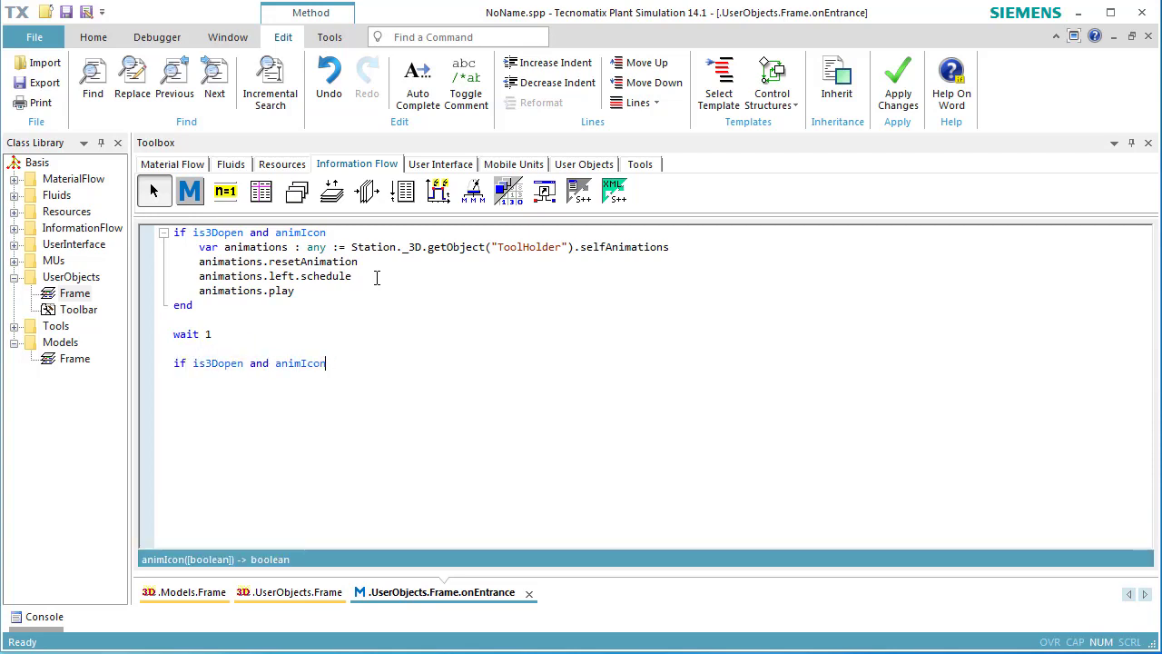
{"action": "type", "text": "animations"}
{"action": "type", "text": ".resetAnimation \t"}
{"action": "type", "text": "animations"}
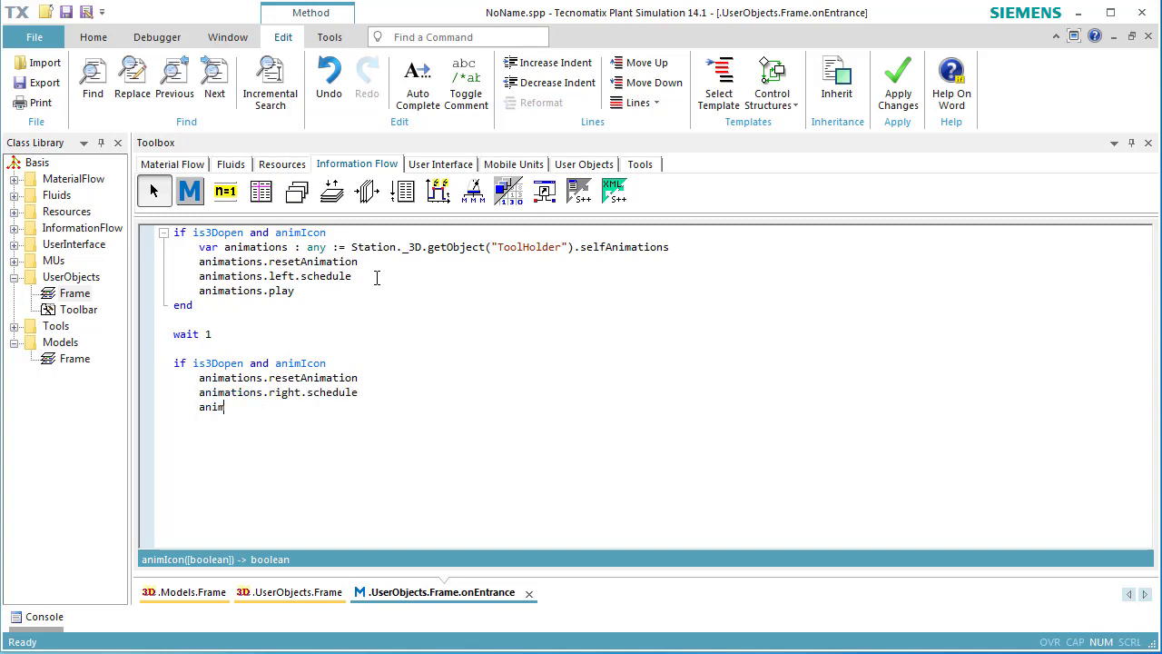
{"action": "type", "text": "end"}
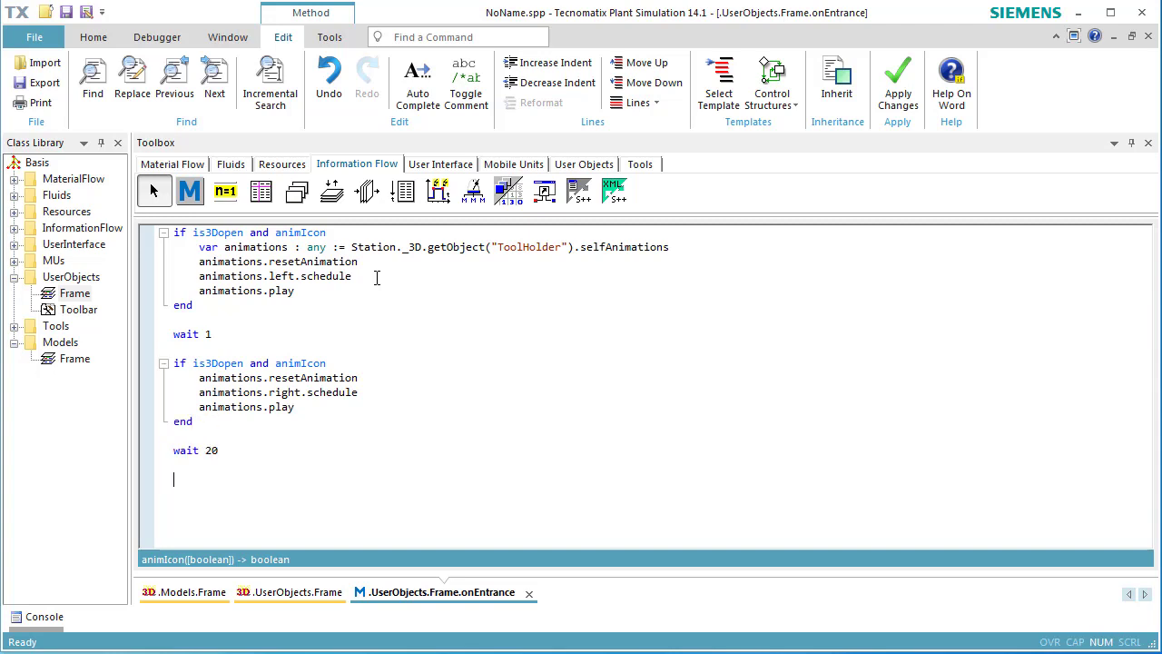
{"action": "type", "text": "if is3Dopen and animIcon"}
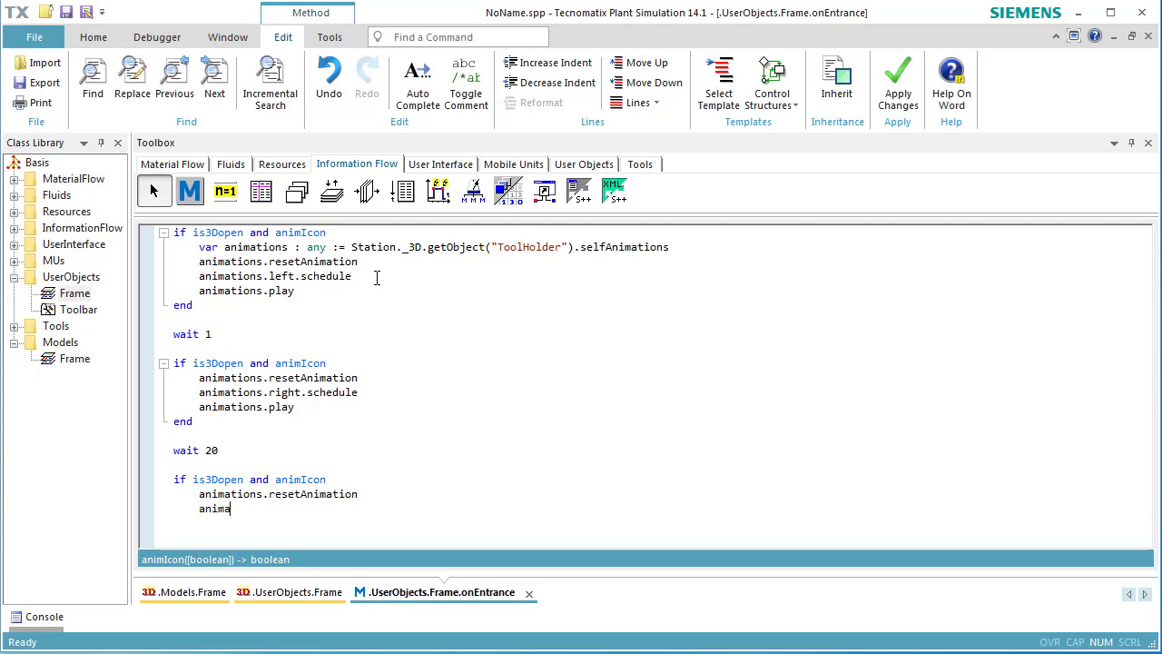
{"action": "type", "text": "tion.Middle.schedule"}
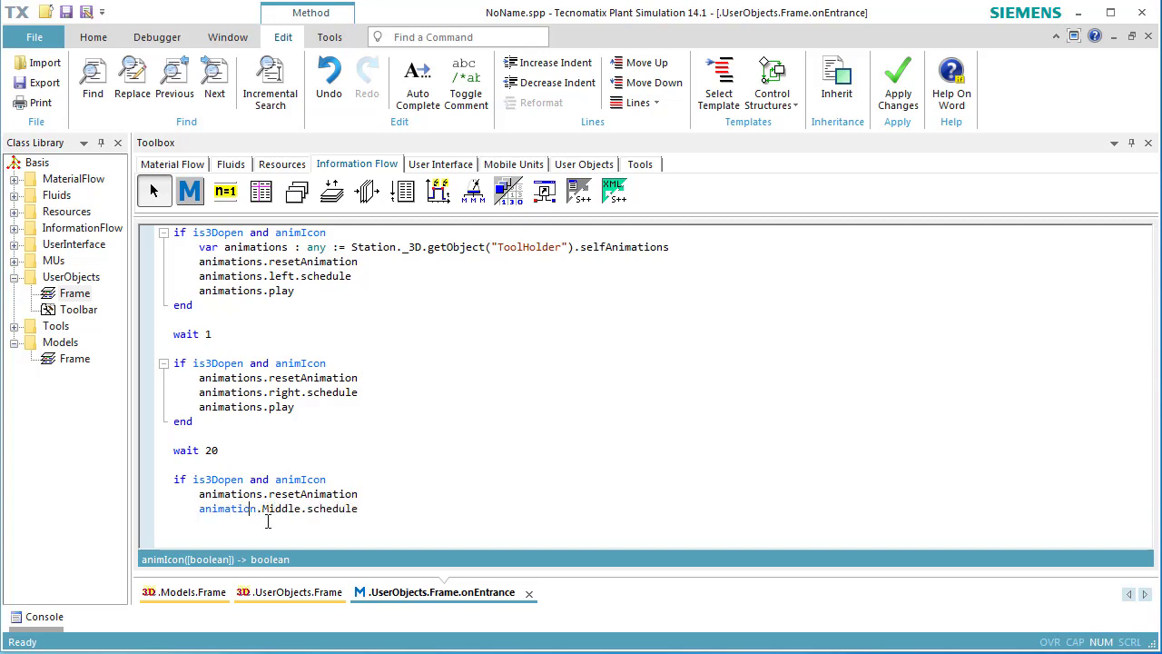
{"action": "type", "text": "s"}
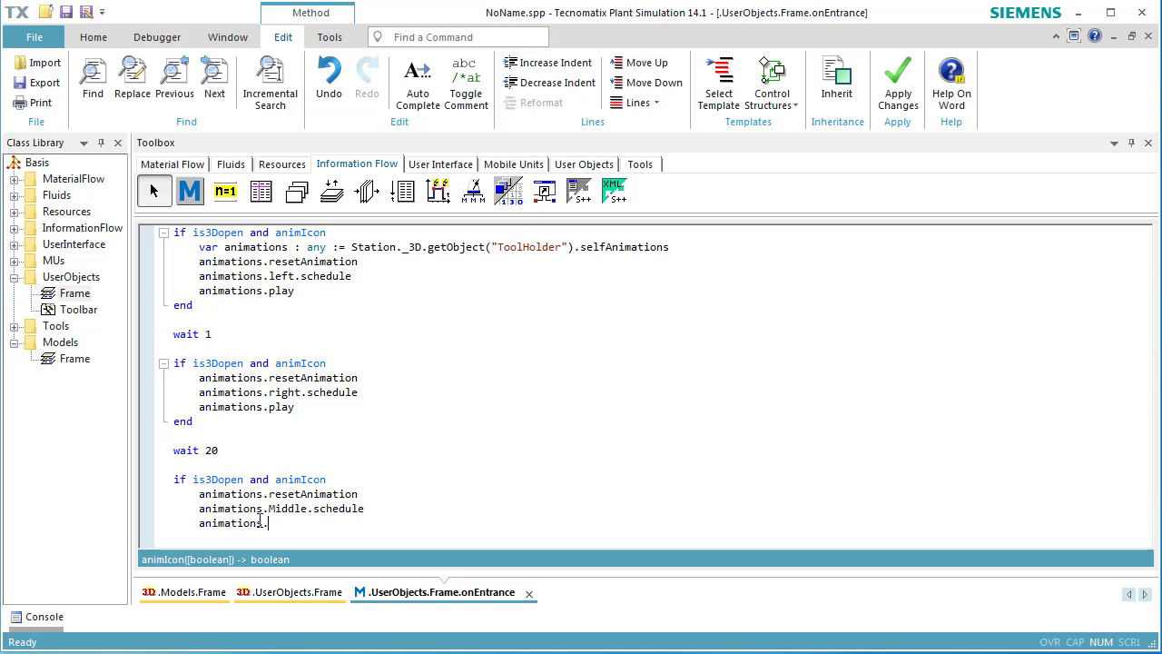
{"action": "key", "text": "Return"}
{"action": "type", "text": "end"}
{"action": "key", "text": "Return"}
{"action": "type", "text": "wait "}
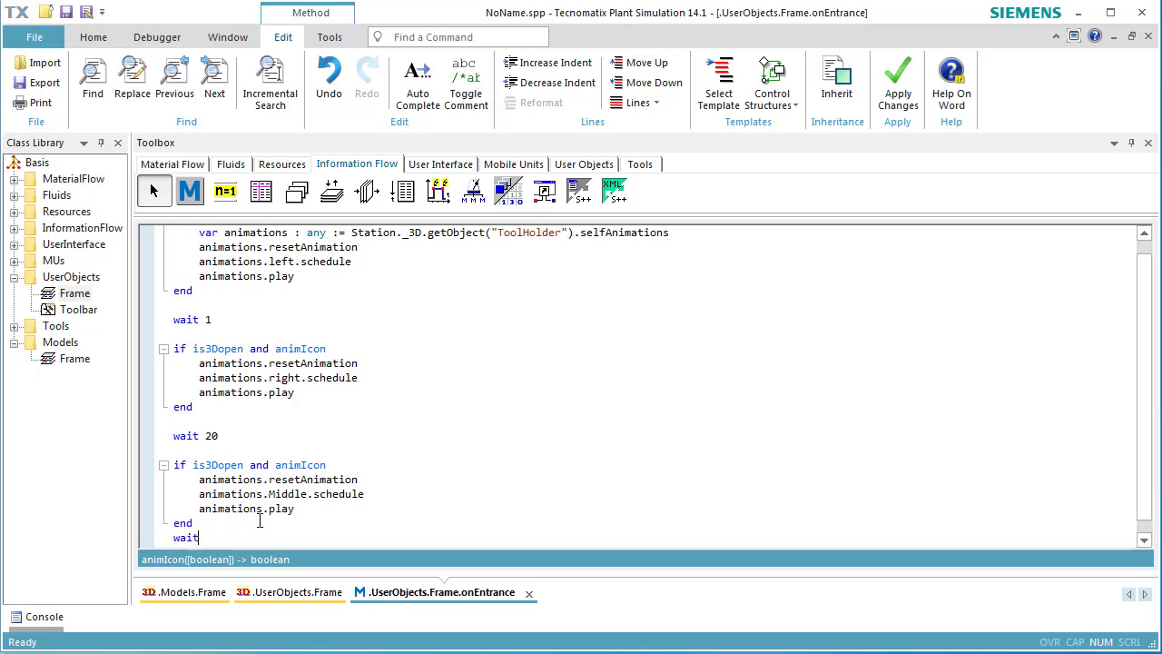
{"action": "type", "text": "1"}
{"action": "key", "text": "Return"}
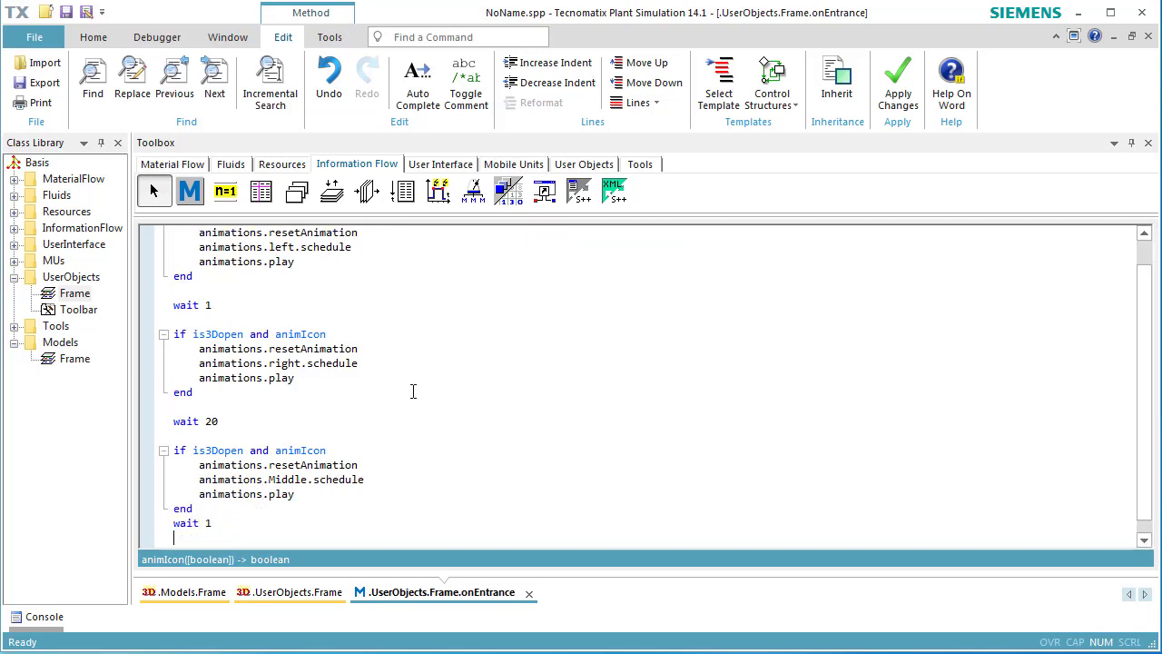
{"action": "left_click", "coordinate": [899, 86]}
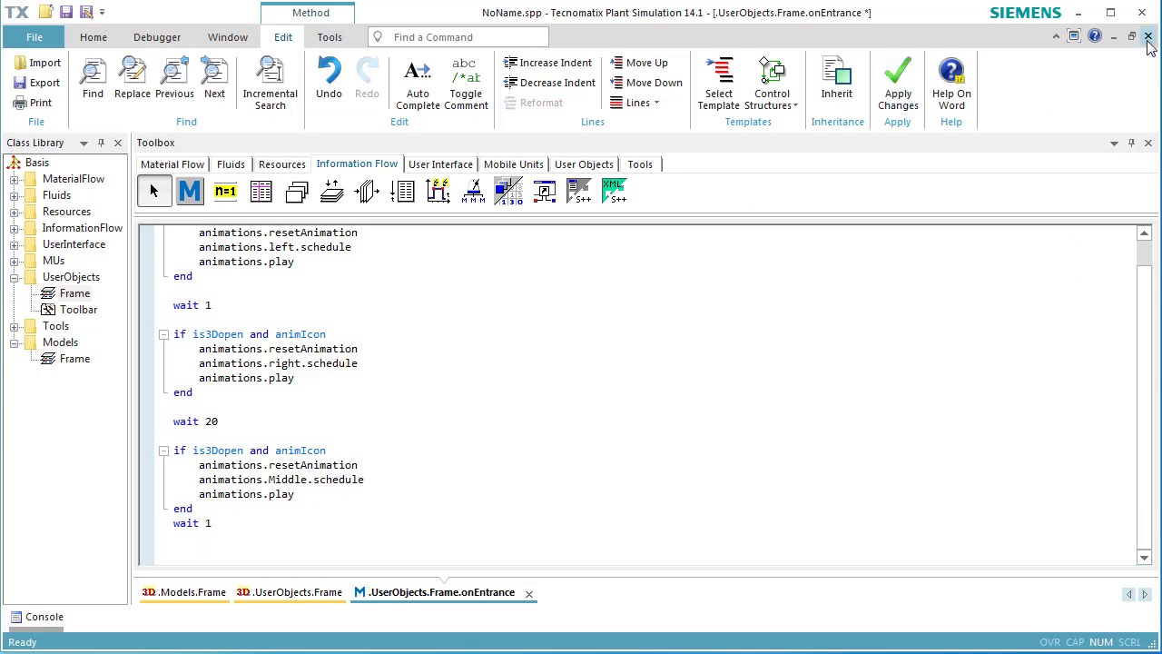
{"action": "key", "text": "F7"}
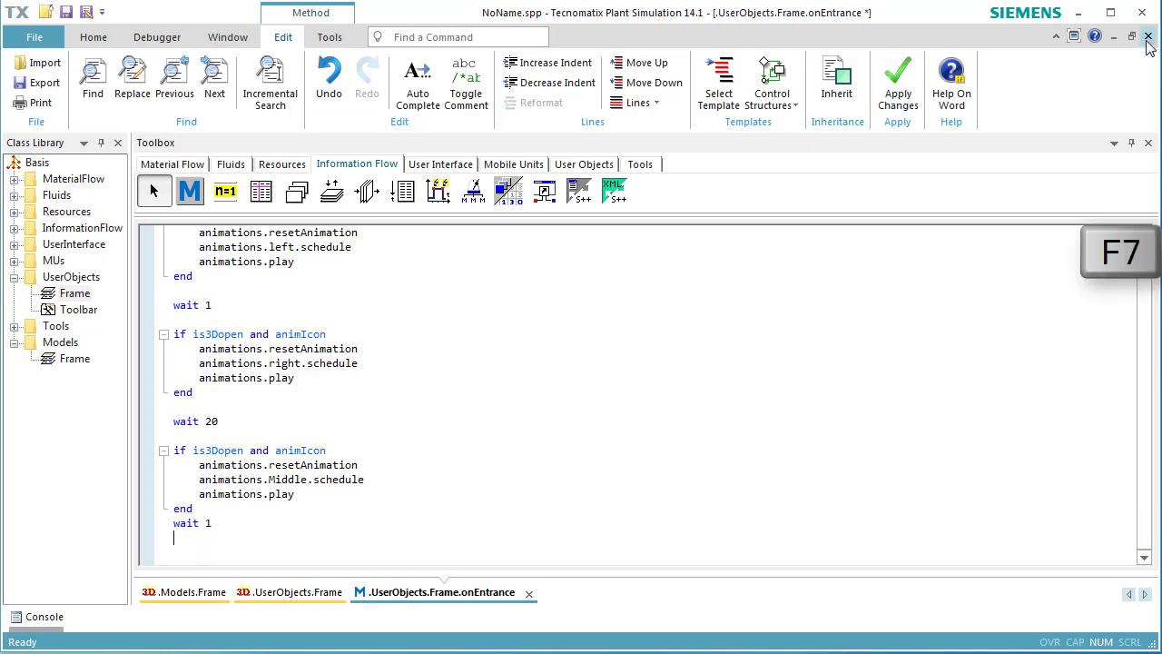
- Rename the Frame user object to MyStation and close its tab
{"action": "left_click", "coordinate": [1148, 40]}
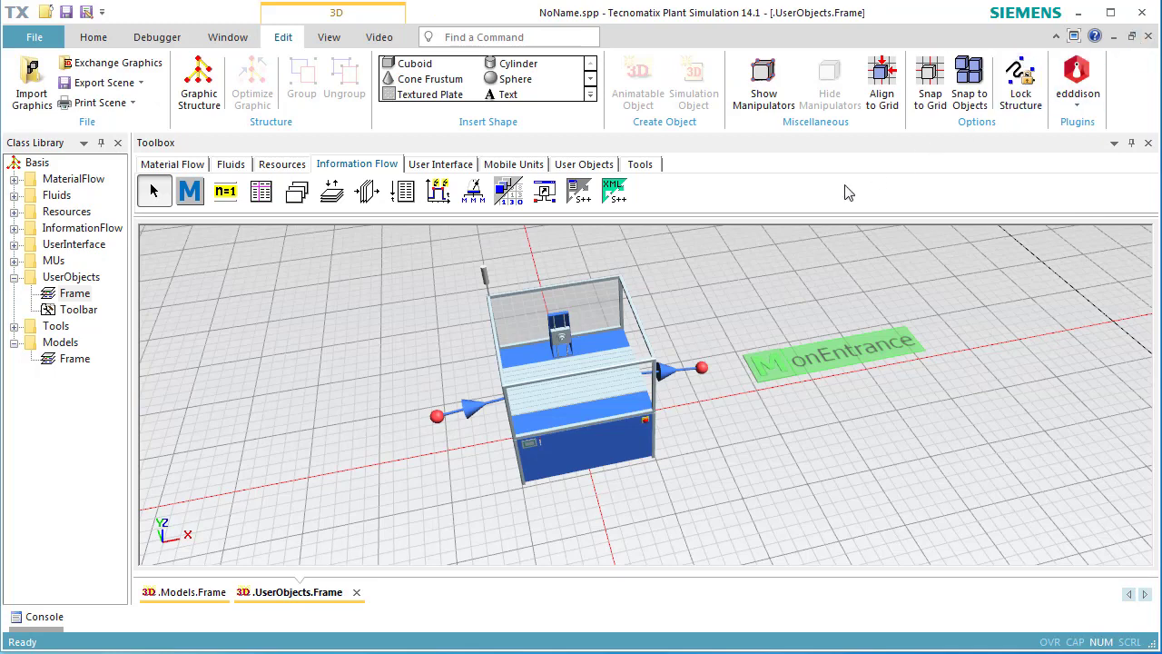
{"action": "left_click", "coordinate": [77, 296]}
{"action": "key", "text": "F2"}
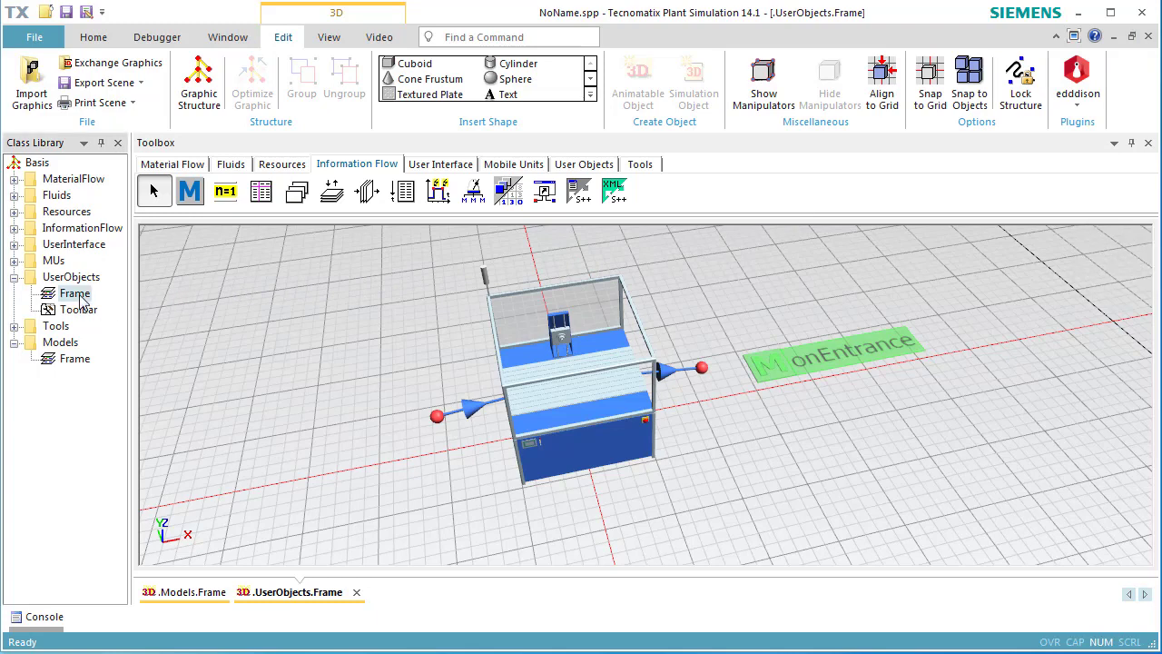
{"action": "type", "text": "MyStation"}
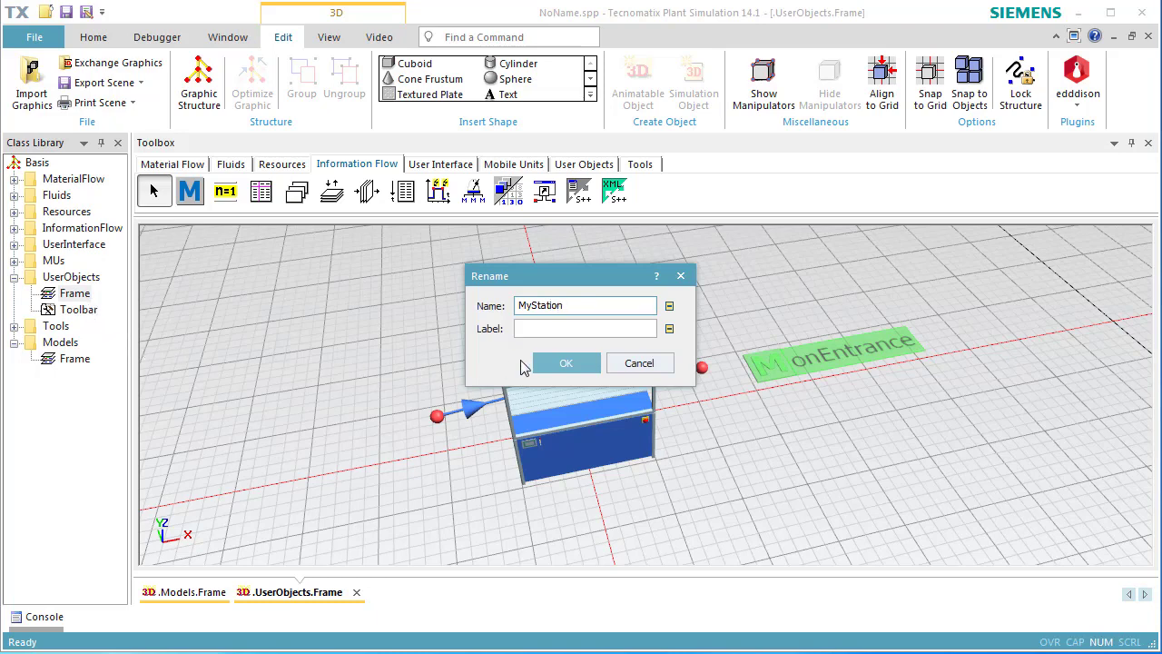
{"action": "left_click", "coordinate": [547, 363]}
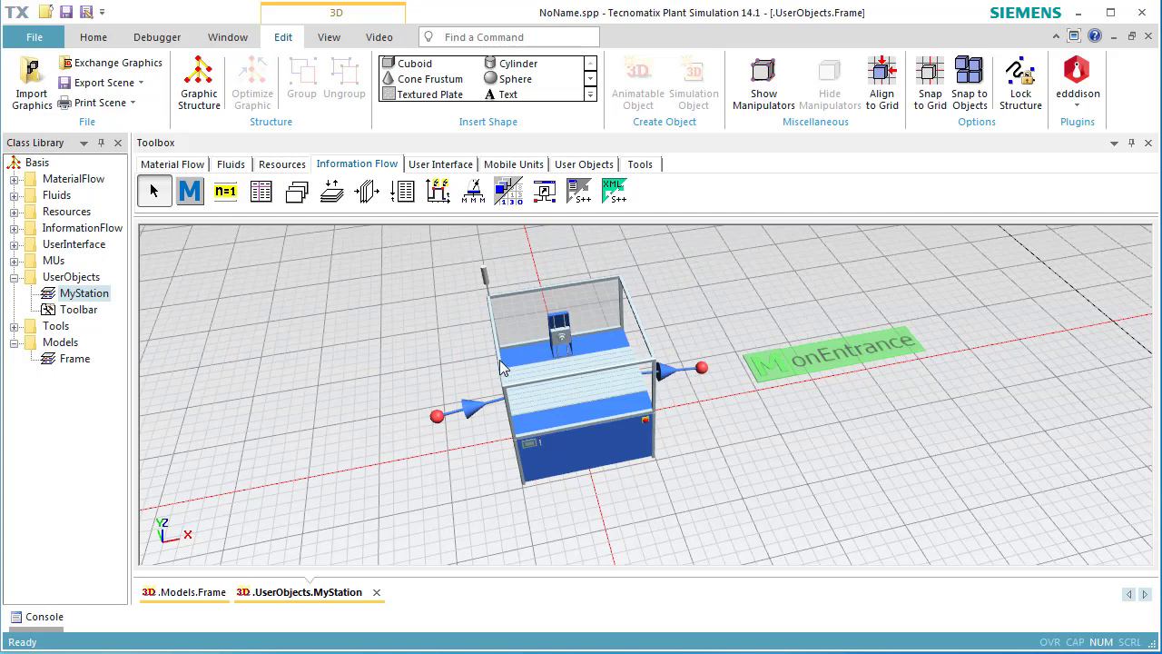
{"action": "left_click", "coordinate": [1148, 36]}
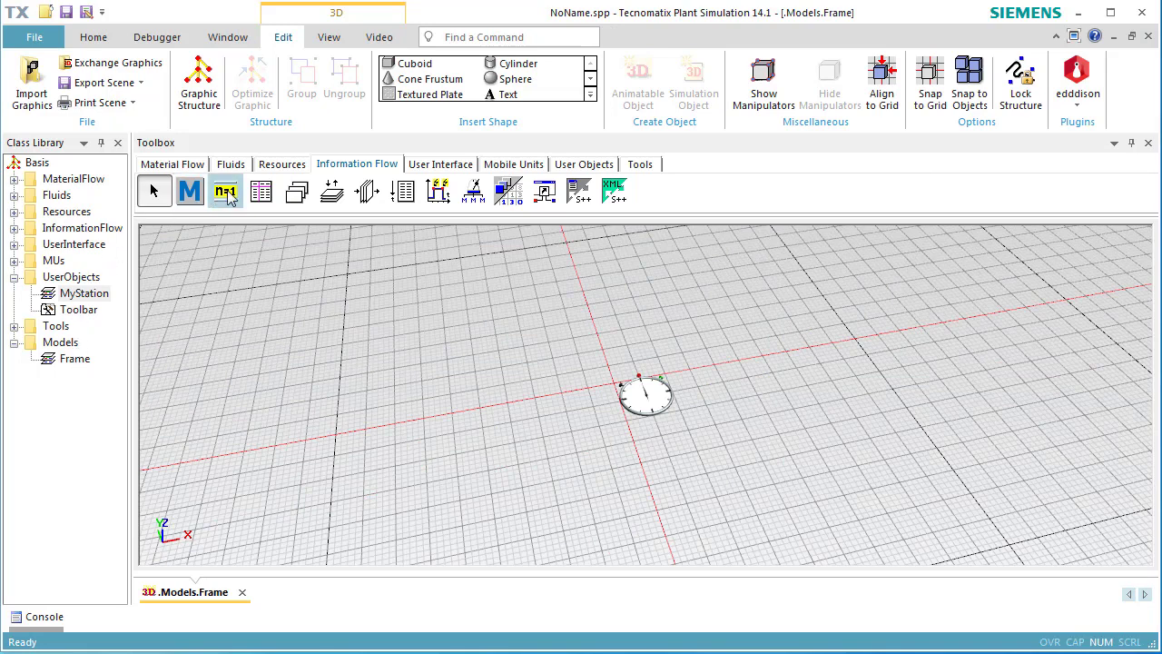
- Place a Source at the lower left and add MyStation to the toolbox
{"action": "left_click", "coordinate": [198, 165]}
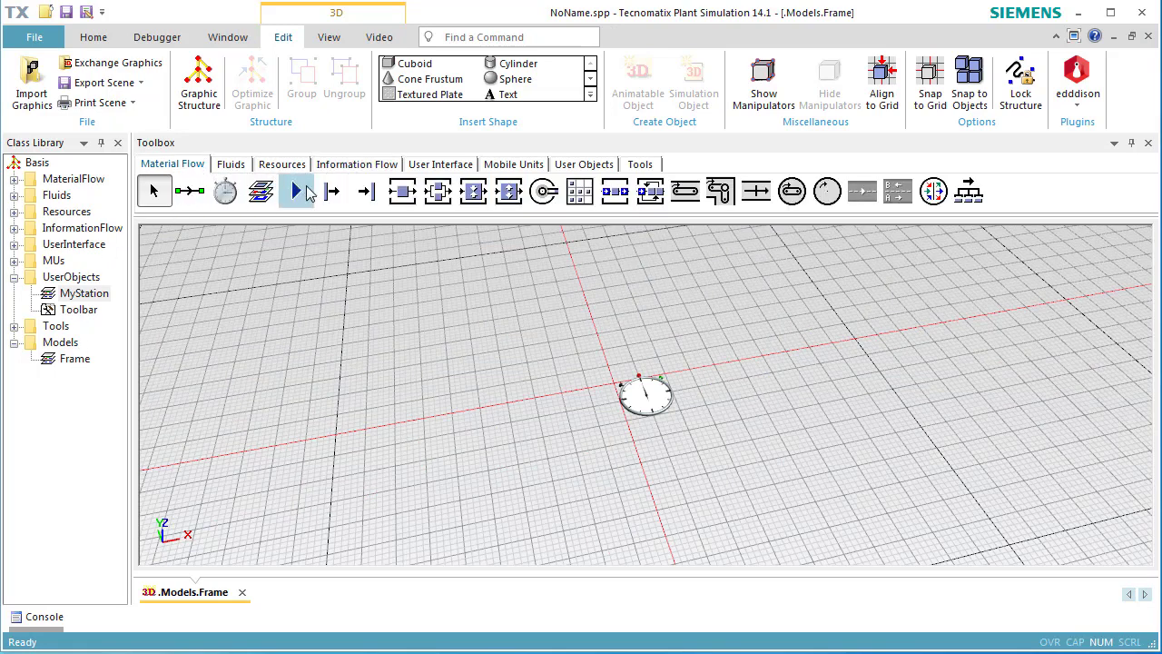
{"action": "left_click", "coordinate": [331, 191]}
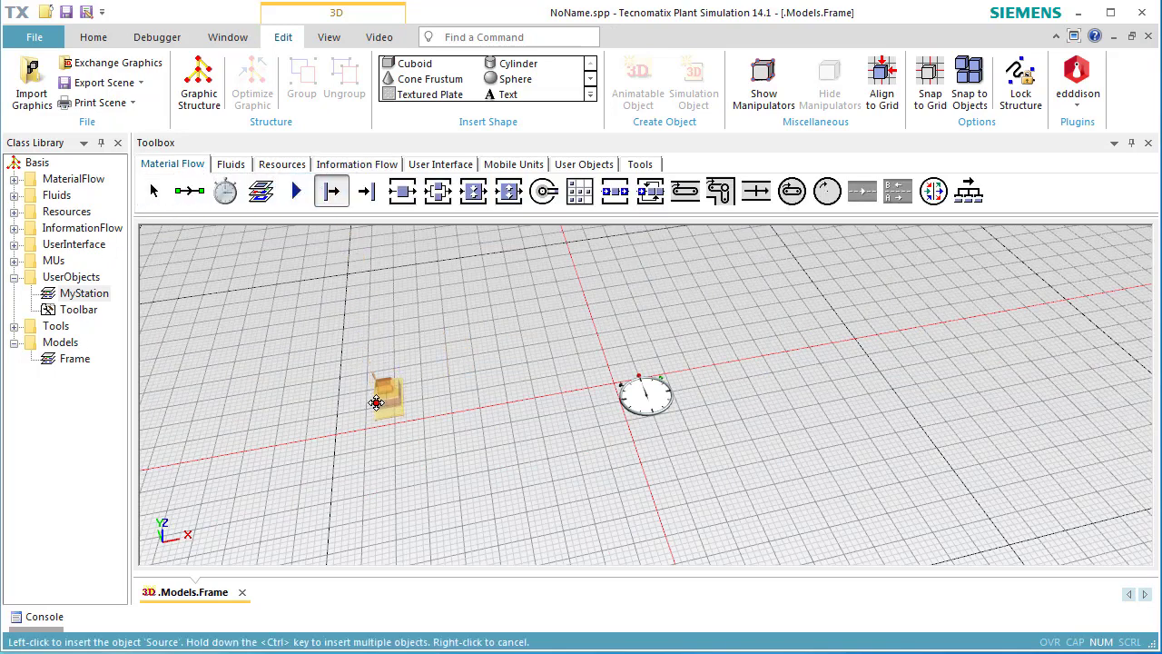
{"action": "left_click", "coordinate": [403, 513]}
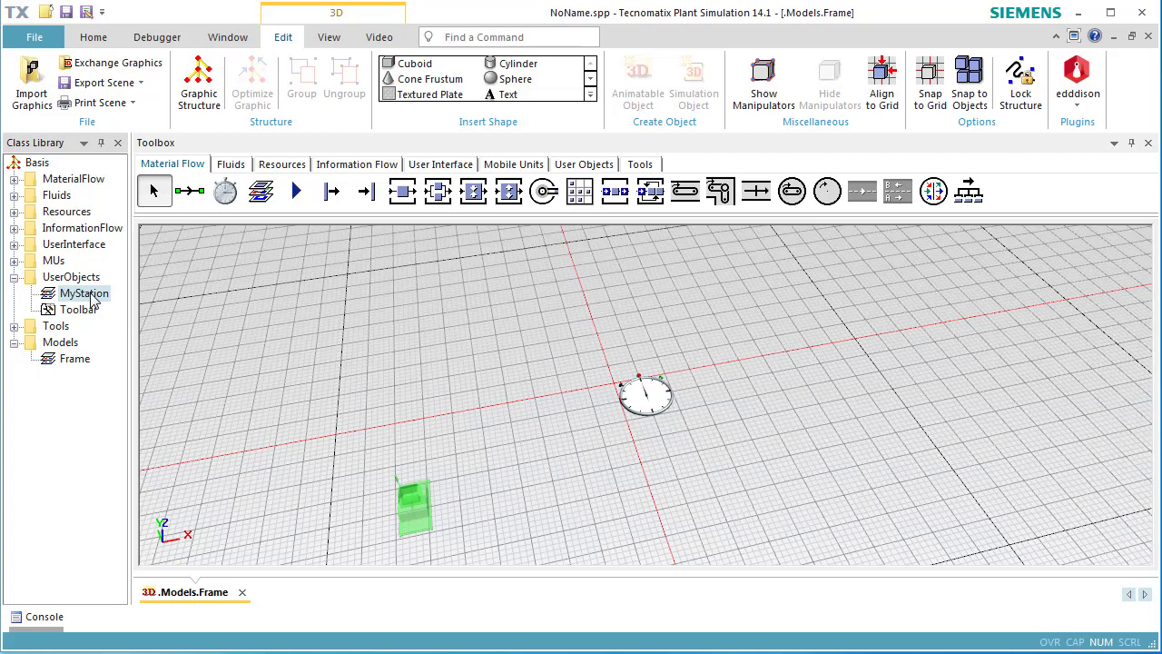
{"action": "left_click_drag", "start_coordinate": [92, 301], "coordinate": [1014, 203]}
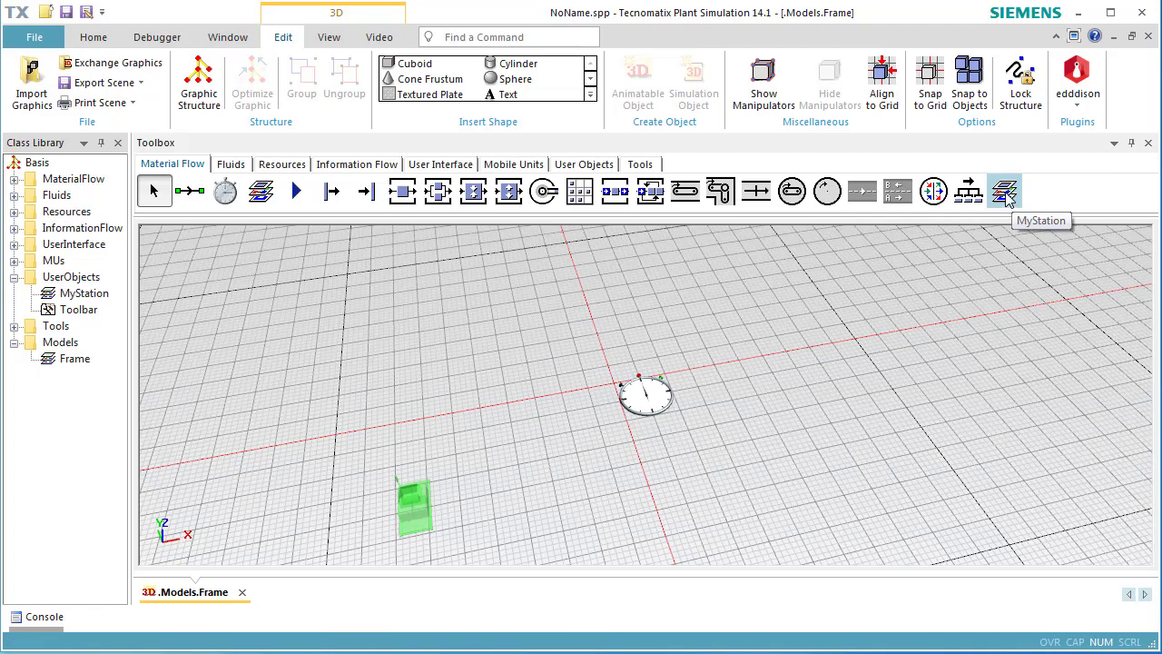
- Insert three MyStation objects in a row after the Source, followed by a Drain
{"action": "left_click", "coordinate": [1003, 192]}
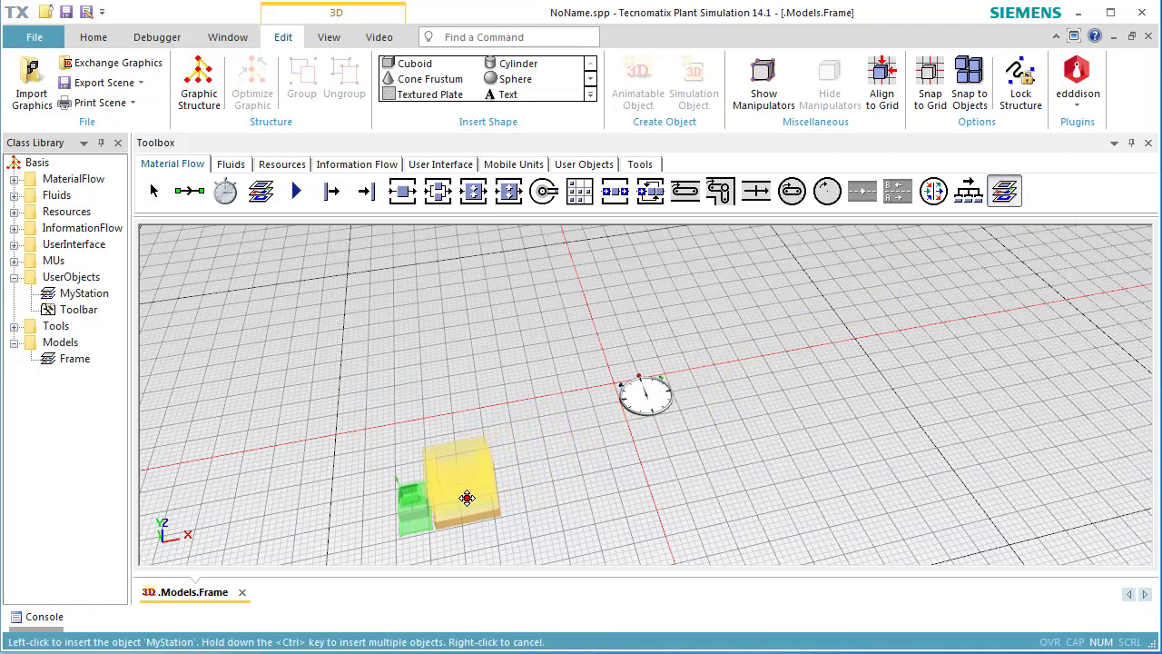
{"action": "left_click", "coordinate": [466, 497], "text": "ctrl"}
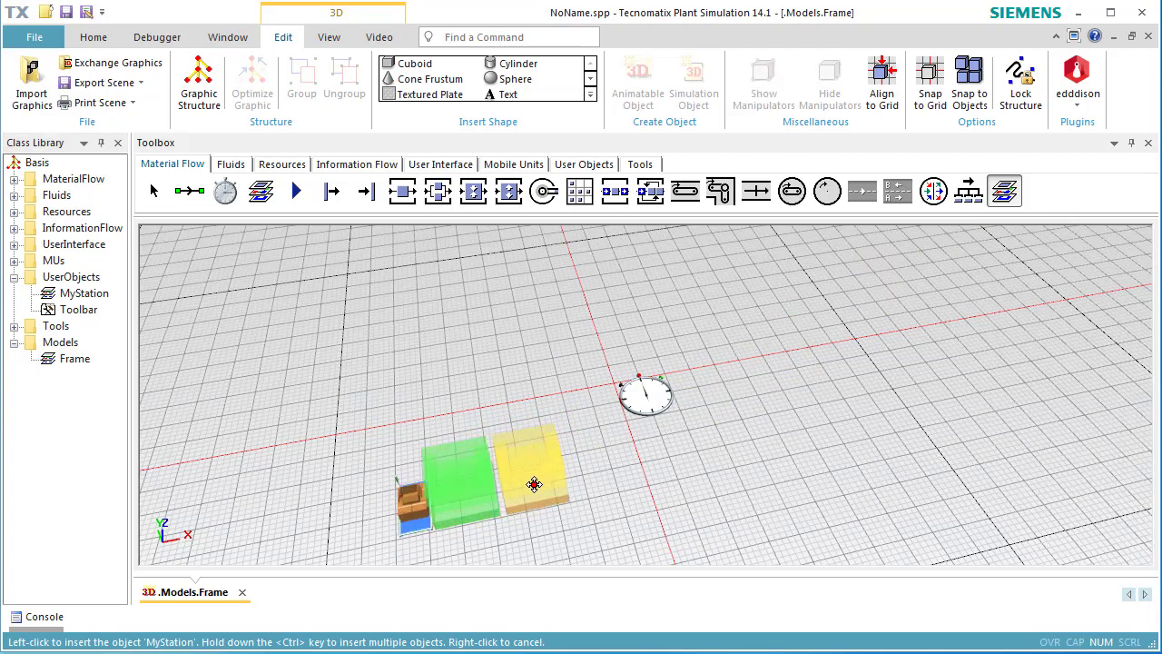
{"action": "left_click", "coordinate": [532, 484], "text": "ctrl"}
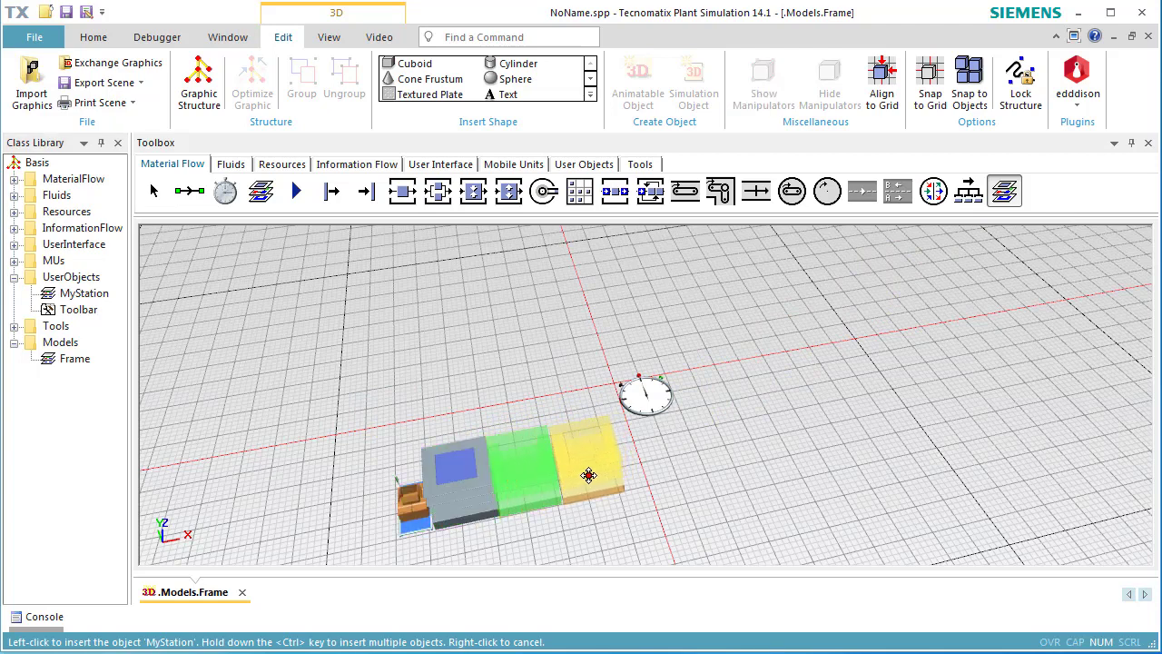
{"action": "left_click", "coordinate": [588, 475], "text": "ctrl"}
{"action": "right_click", "coordinate": [736, 427]}
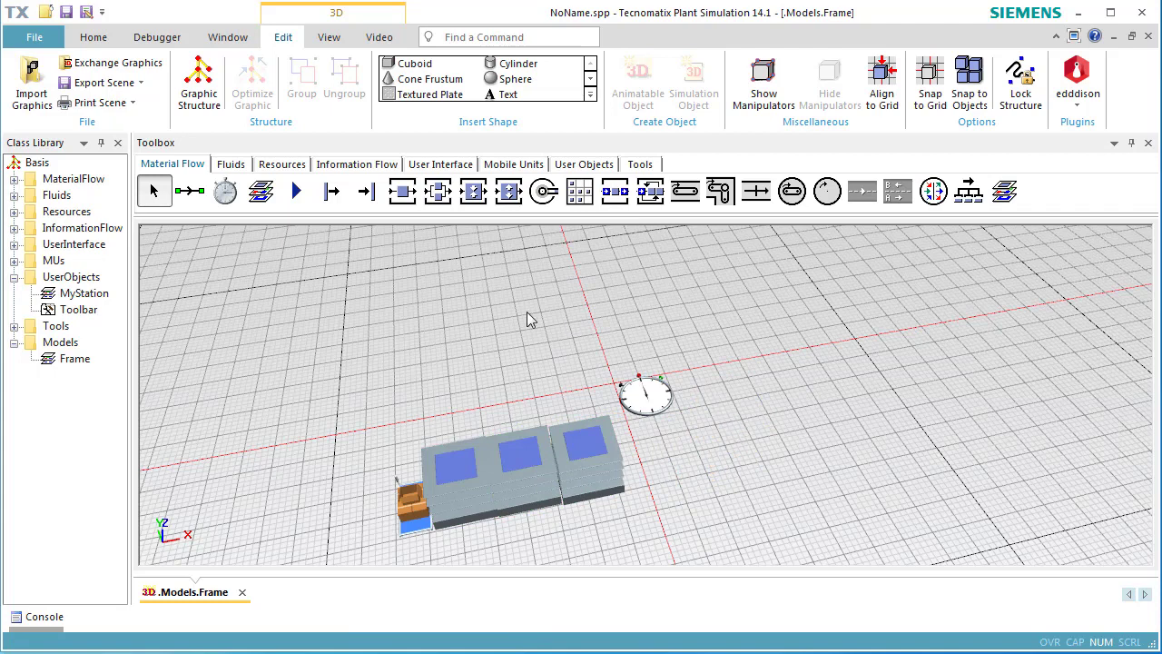
{"action": "left_click", "coordinate": [374, 192]}
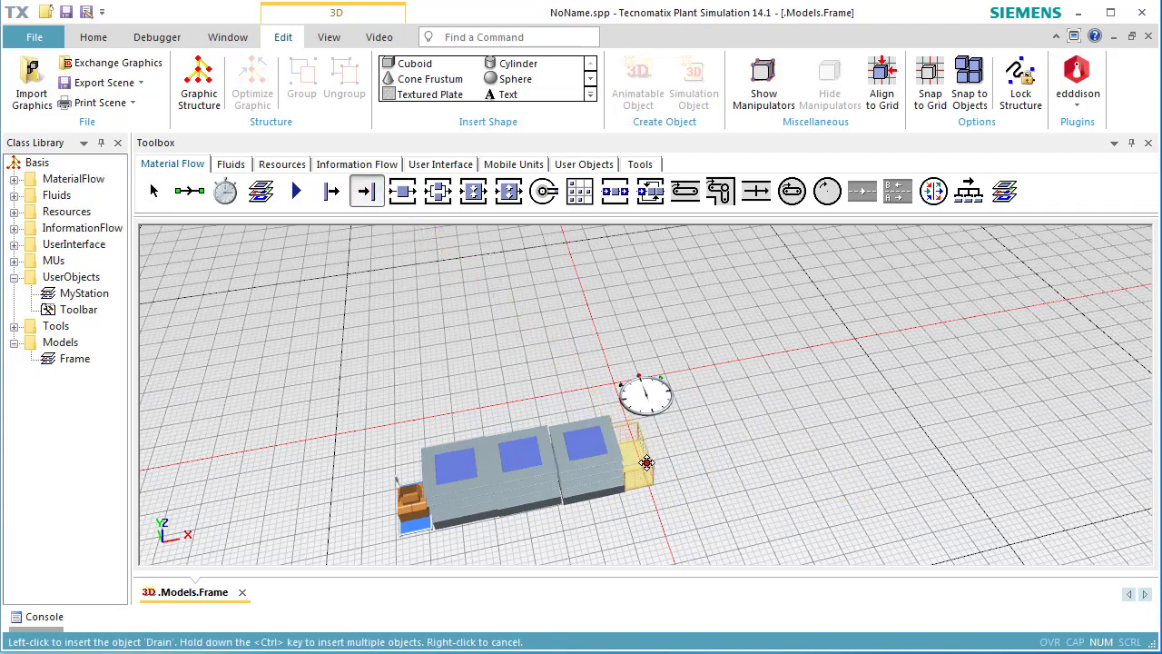
{"action": "left_click", "coordinate": [646, 463]}
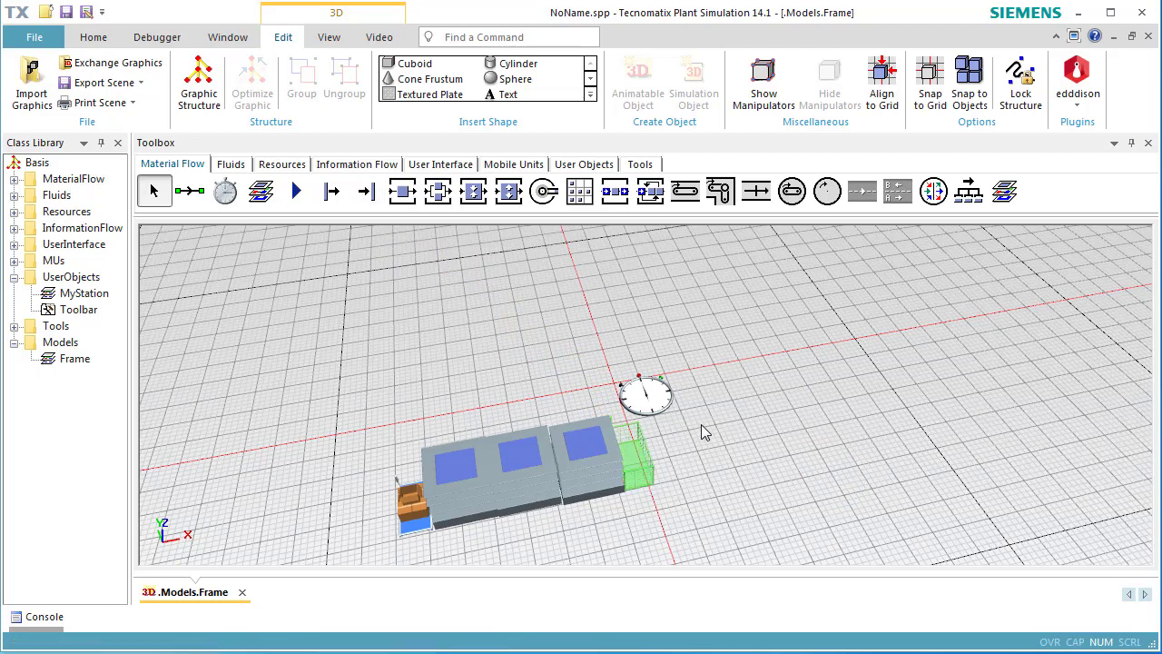
- In MyStation's 3D properties, hide the default and deco graphic groups and enable Show content
{"action": "double_click", "coordinate": [93, 294]}
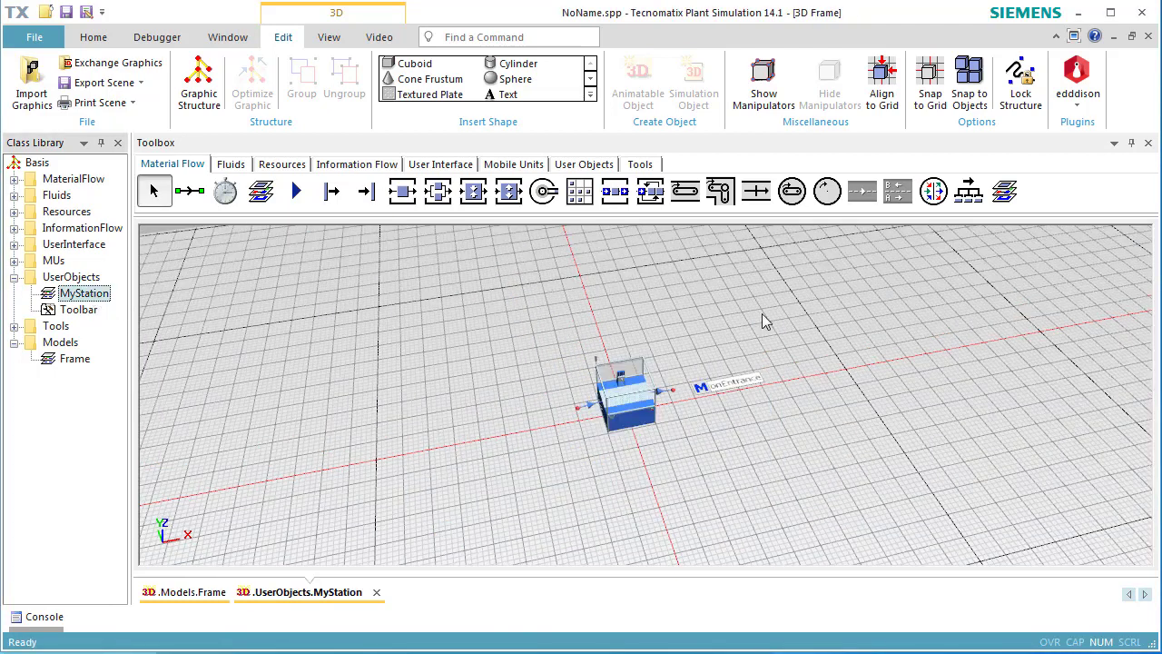
{"action": "right_click", "coordinate": [783, 320]}
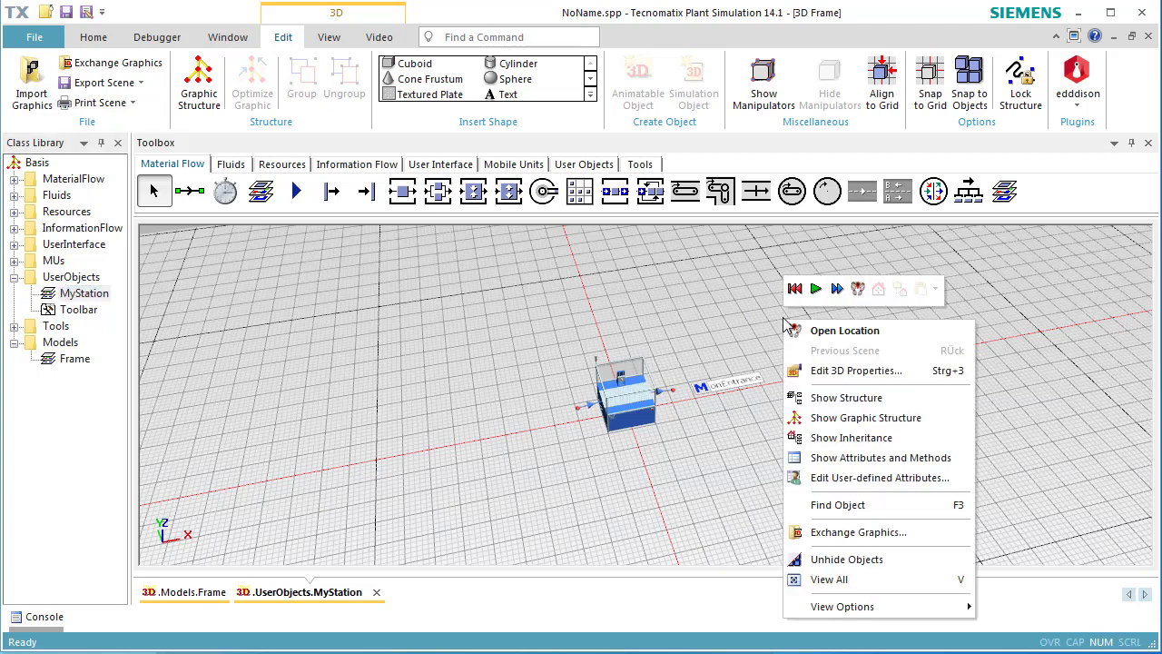
{"action": "left_click", "coordinate": [818, 372]}
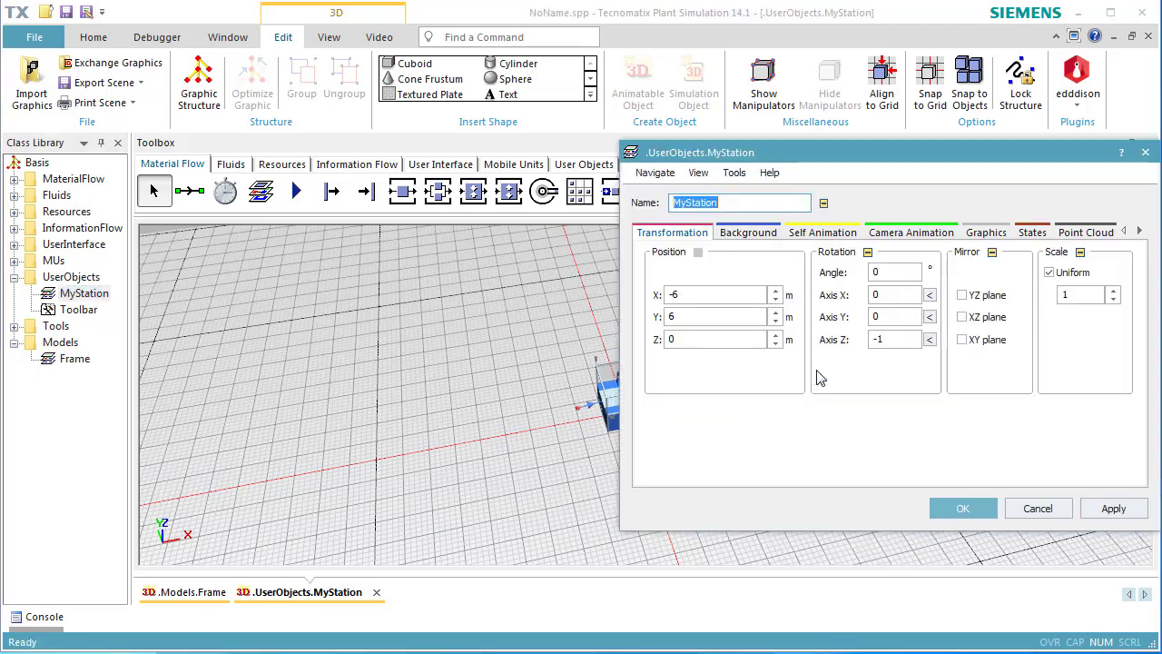
{"action": "left_click", "coordinate": [997, 233]}
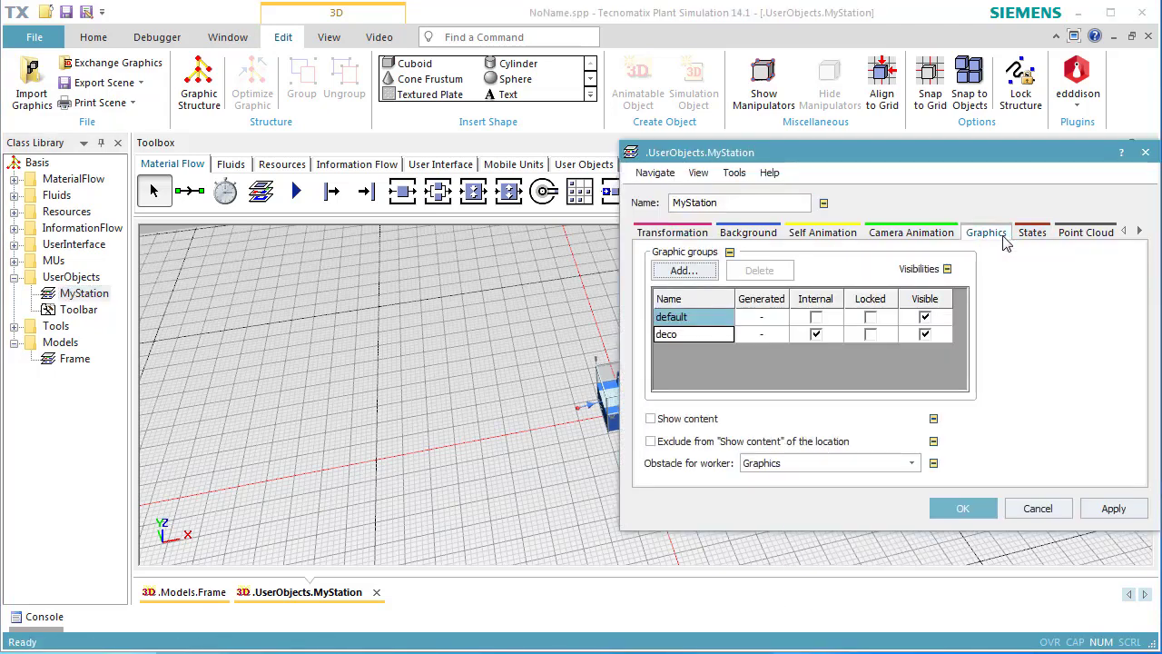
{"action": "left_click", "coordinate": [925, 318]}
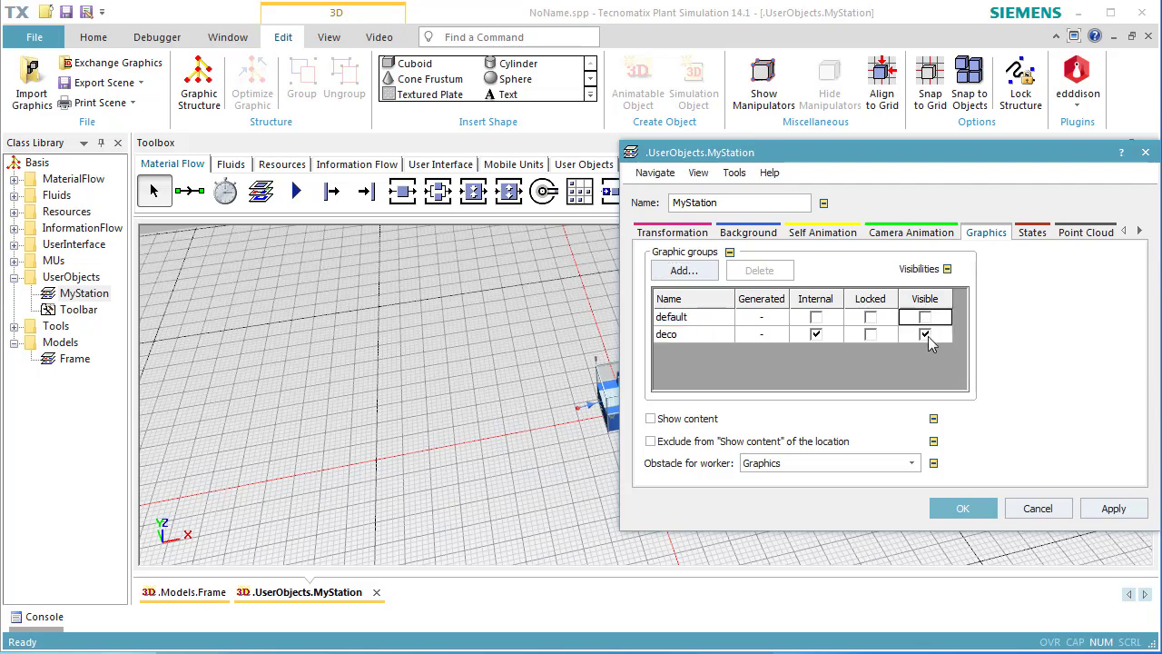
{"action": "left_click", "coordinate": [925, 335]}
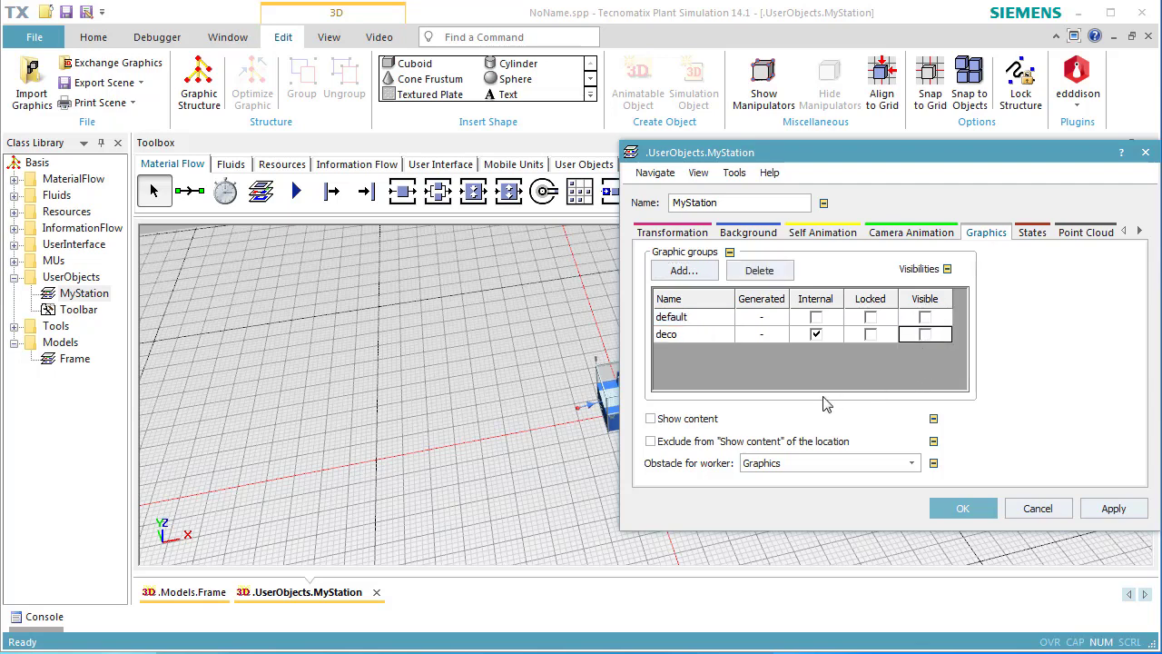
{"action": "left_click", "coordinate": [710, 420]}
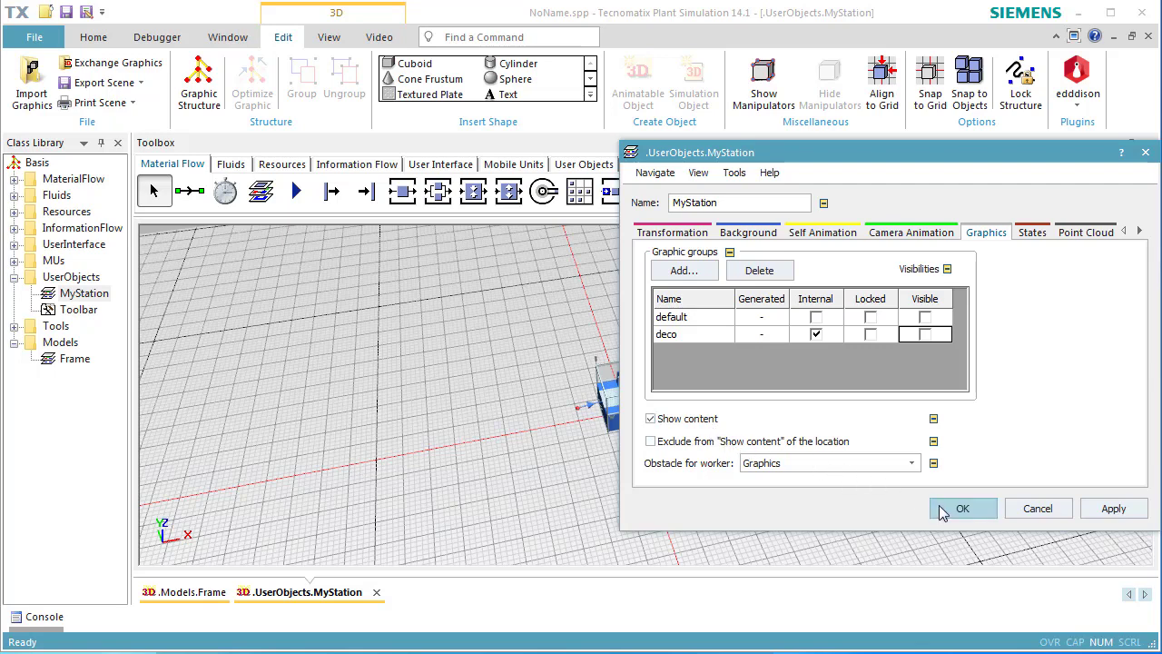
{"action": "left_click", "coordinate": [944, 509]}
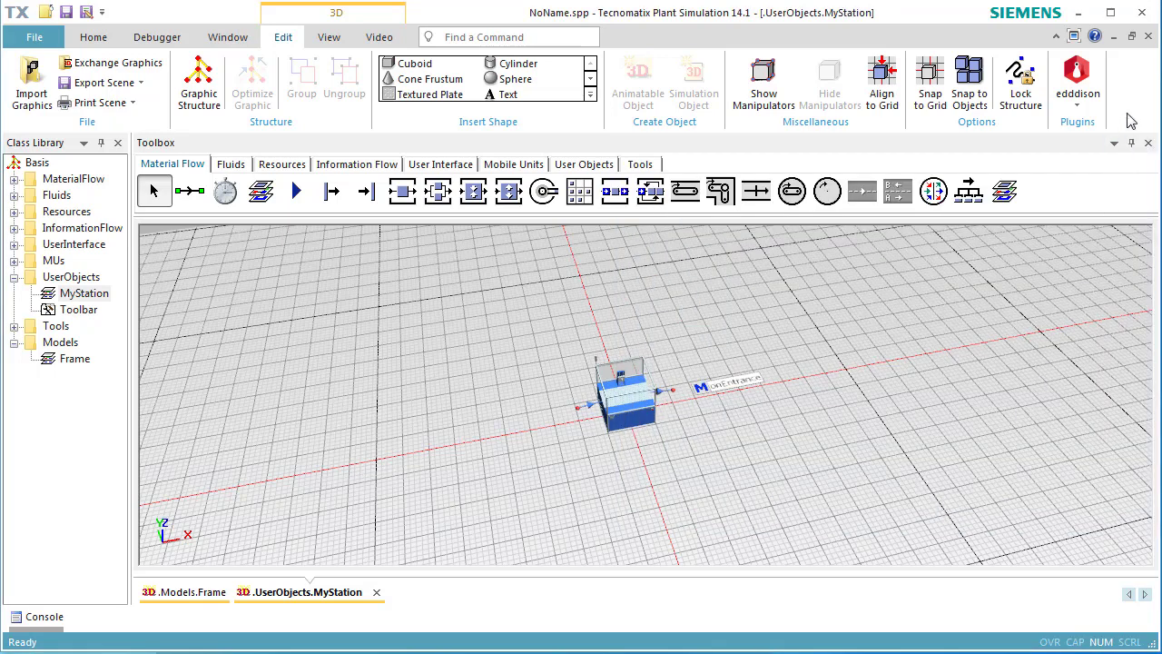
- Enable Real-time x 10 in the EventController, apply it, and start the simulation
{"action": "left_click", "coordinate": [1148, 36]}
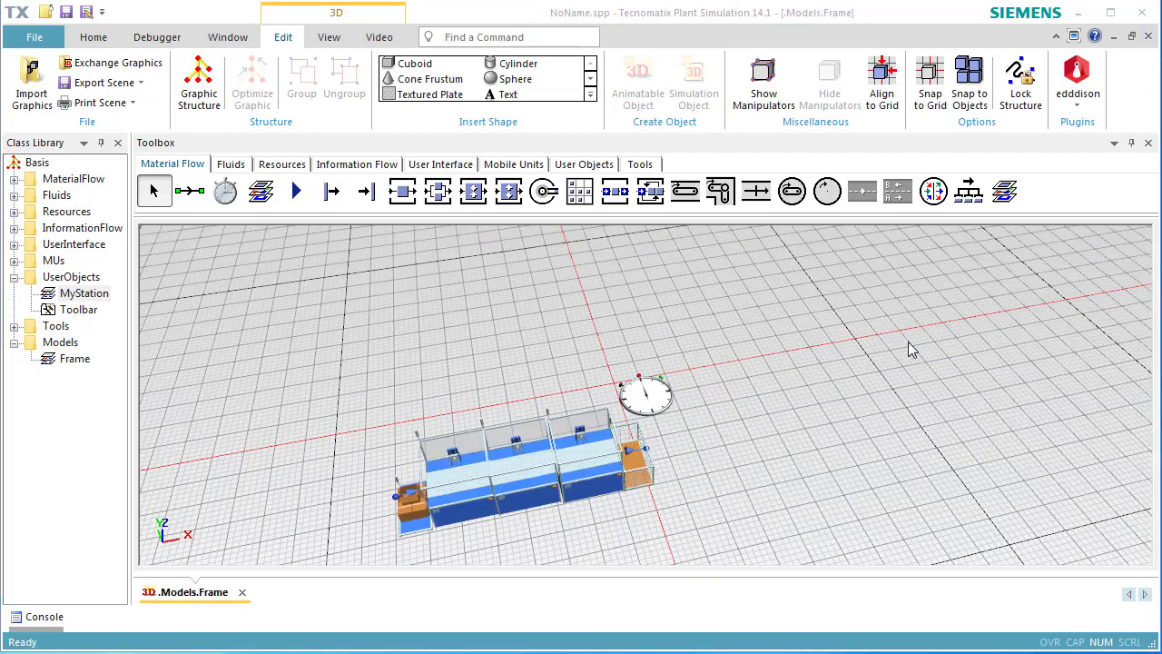
{"action": "double_click", "coordinate": [646, 394]}
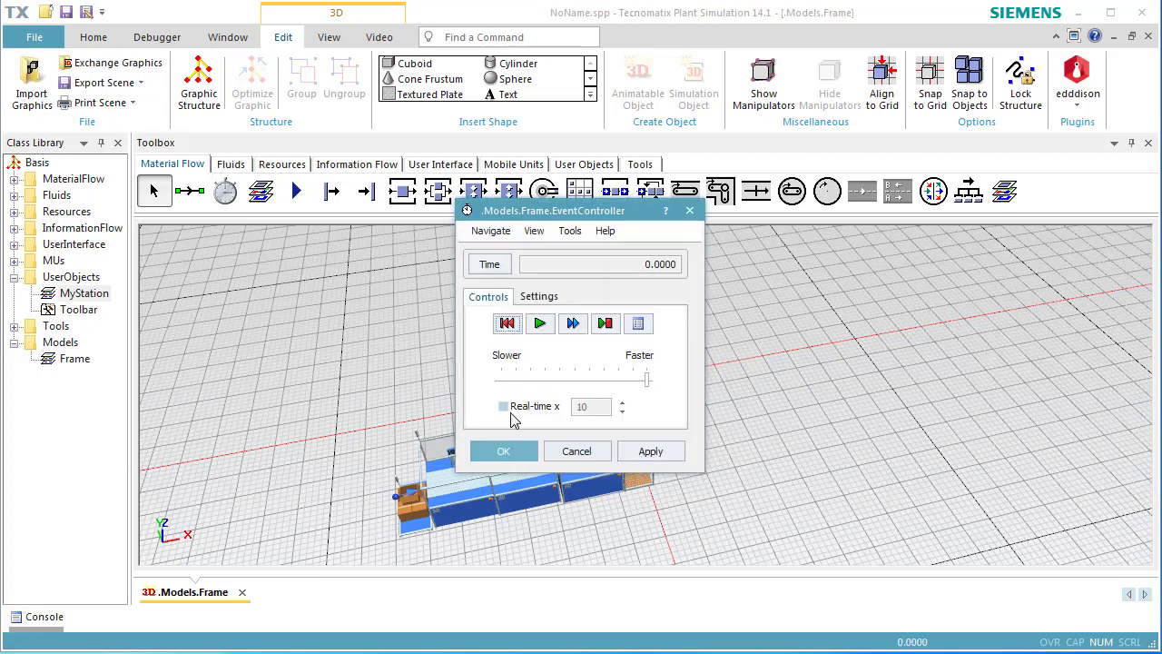
{"action": "left_click", "coordinate": [504, 405]}
{"action": "left_click_drag", "start_coordinate": [572, 211], "coordinate": [861, 197]}
{"action": "left_click", "coordinate": [940, 439]}
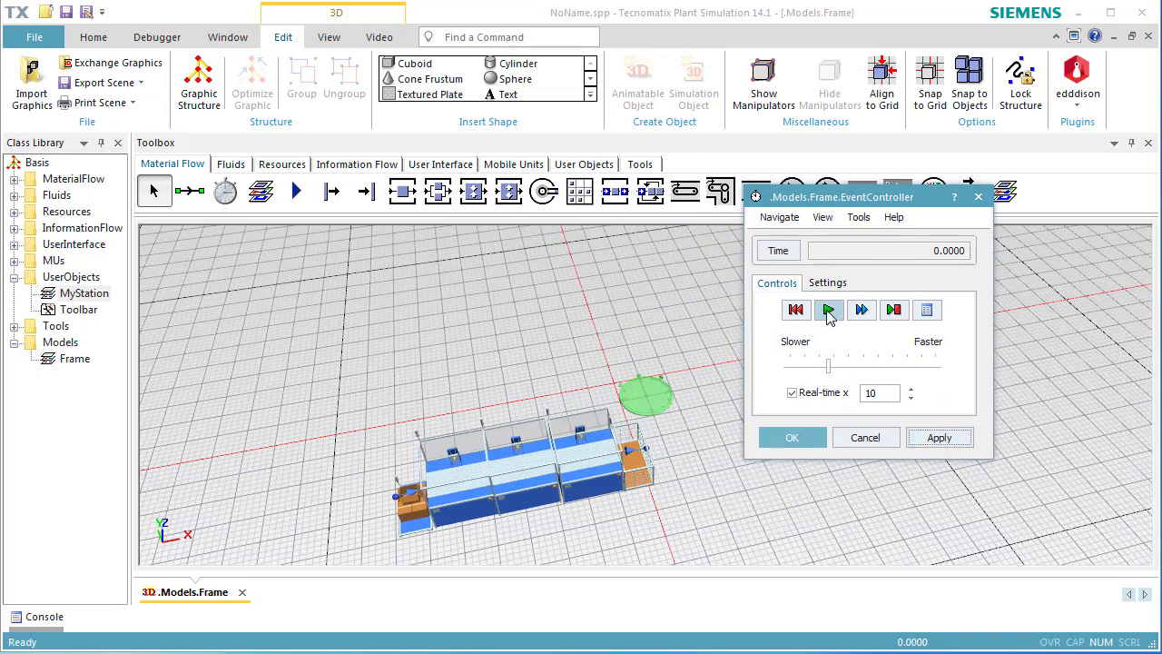
{"action": "left_click", "coordinate": [828, 310]}
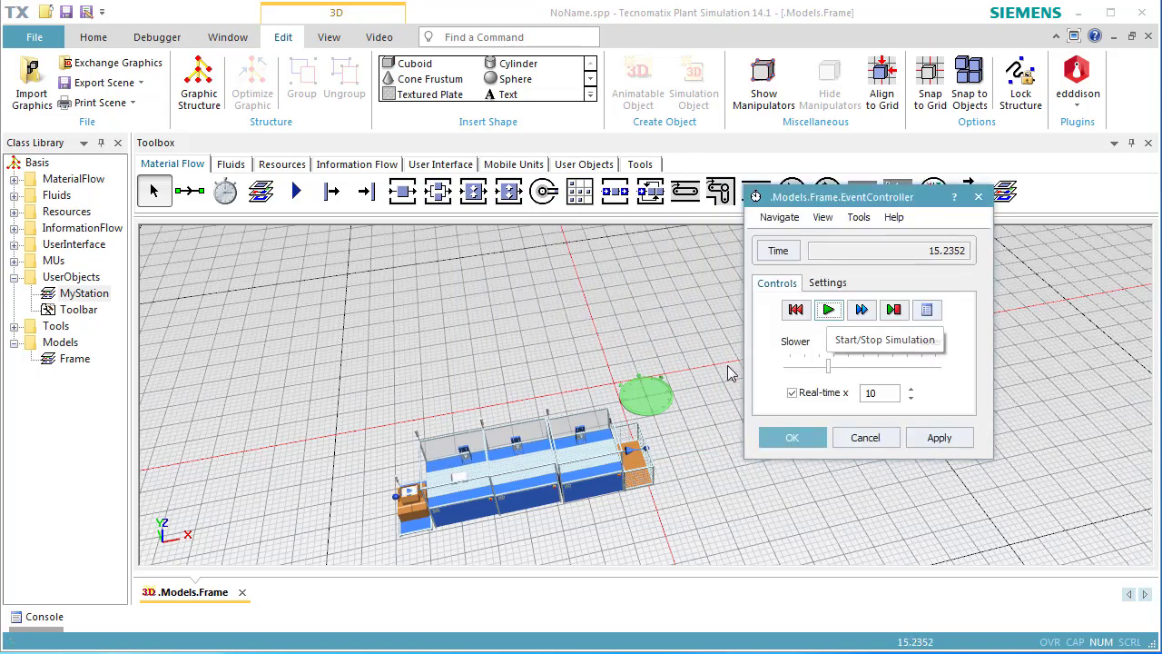